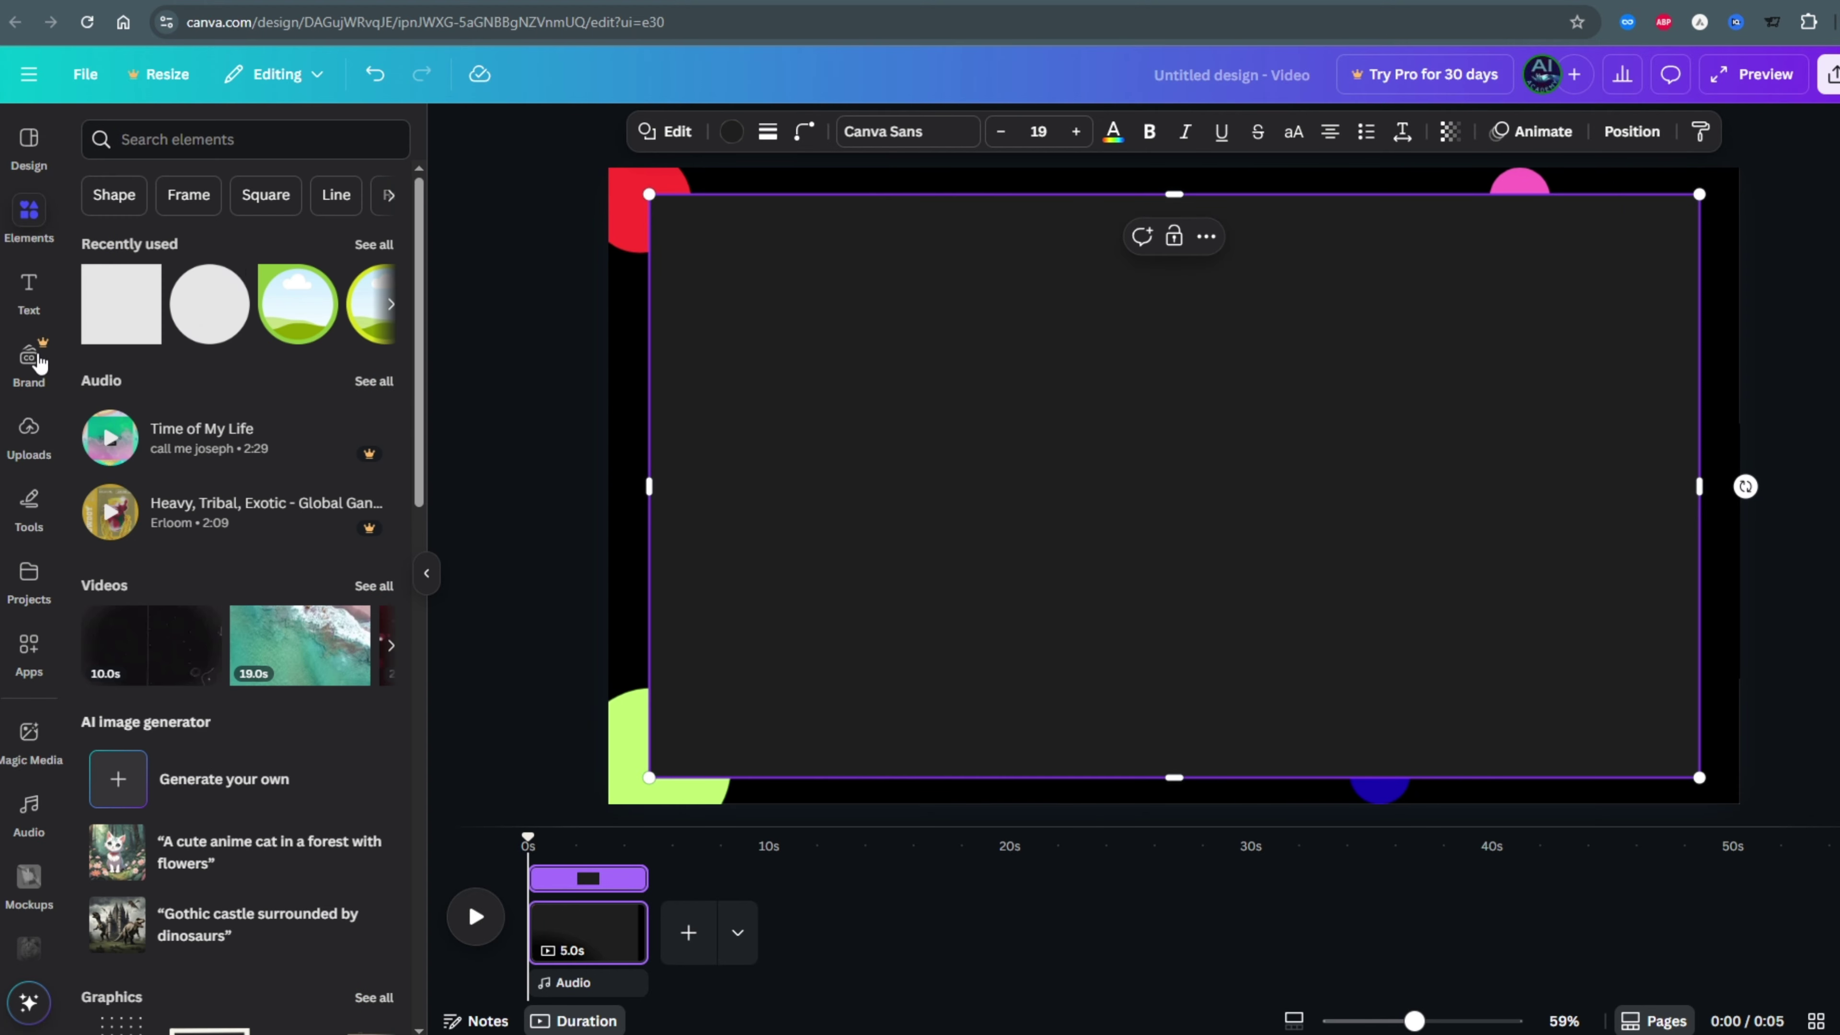
Scatter four small circles over the dark rectangle, coloured light green, red, purple and green.
{"action": "left_click", "coordinate": [121, 305]}
{"action": "left_click_drag", "start_coordinate": [1161, 482], "coordinate": [1727, 506]}
{"action": "left_click", "coordinate": [732, 131]}
{"action": "key", "text": "ctrl+d"}
{"action": "left_click", "coordinate": [150, 708]}
{"action": "left_click", "coordinate": [1241, 305]}
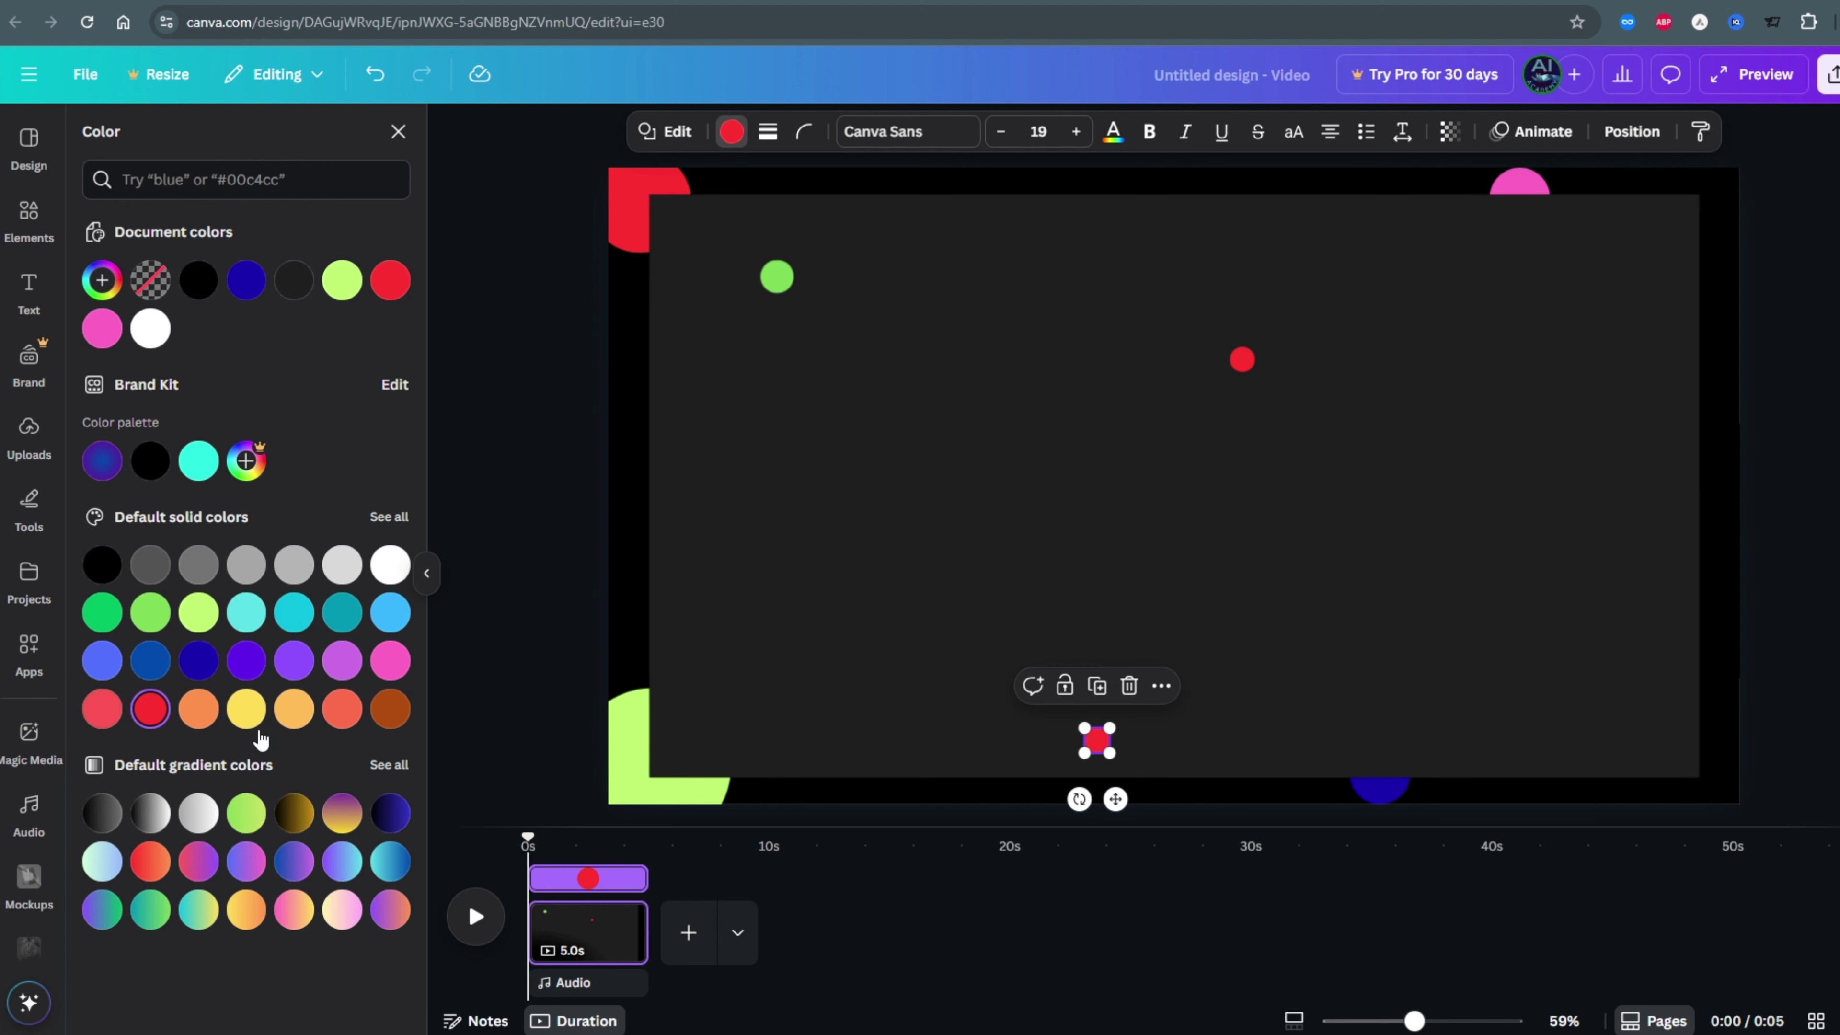
{"action": "left_click", "coordinate": [1097, 685]}
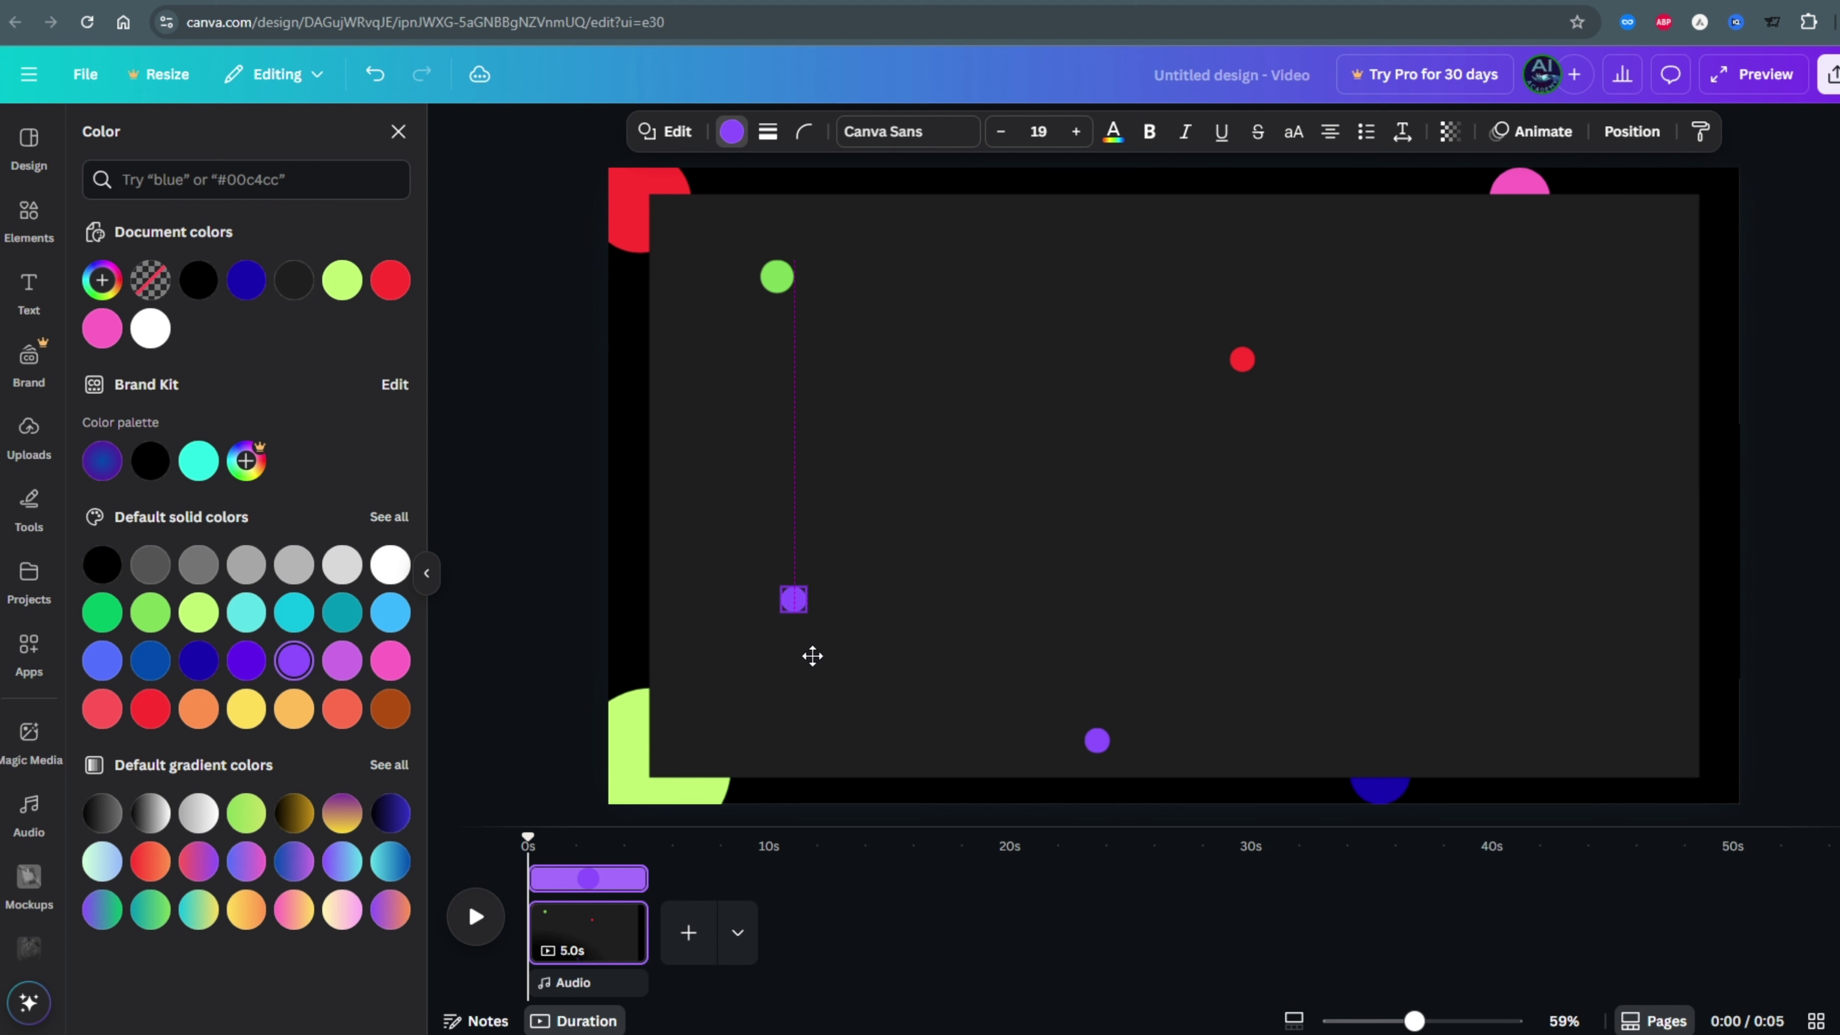
{"action": "left_click", "coordinate": [103, 612]}
{"action": "left_click", "coordinate": [1376, 535]}
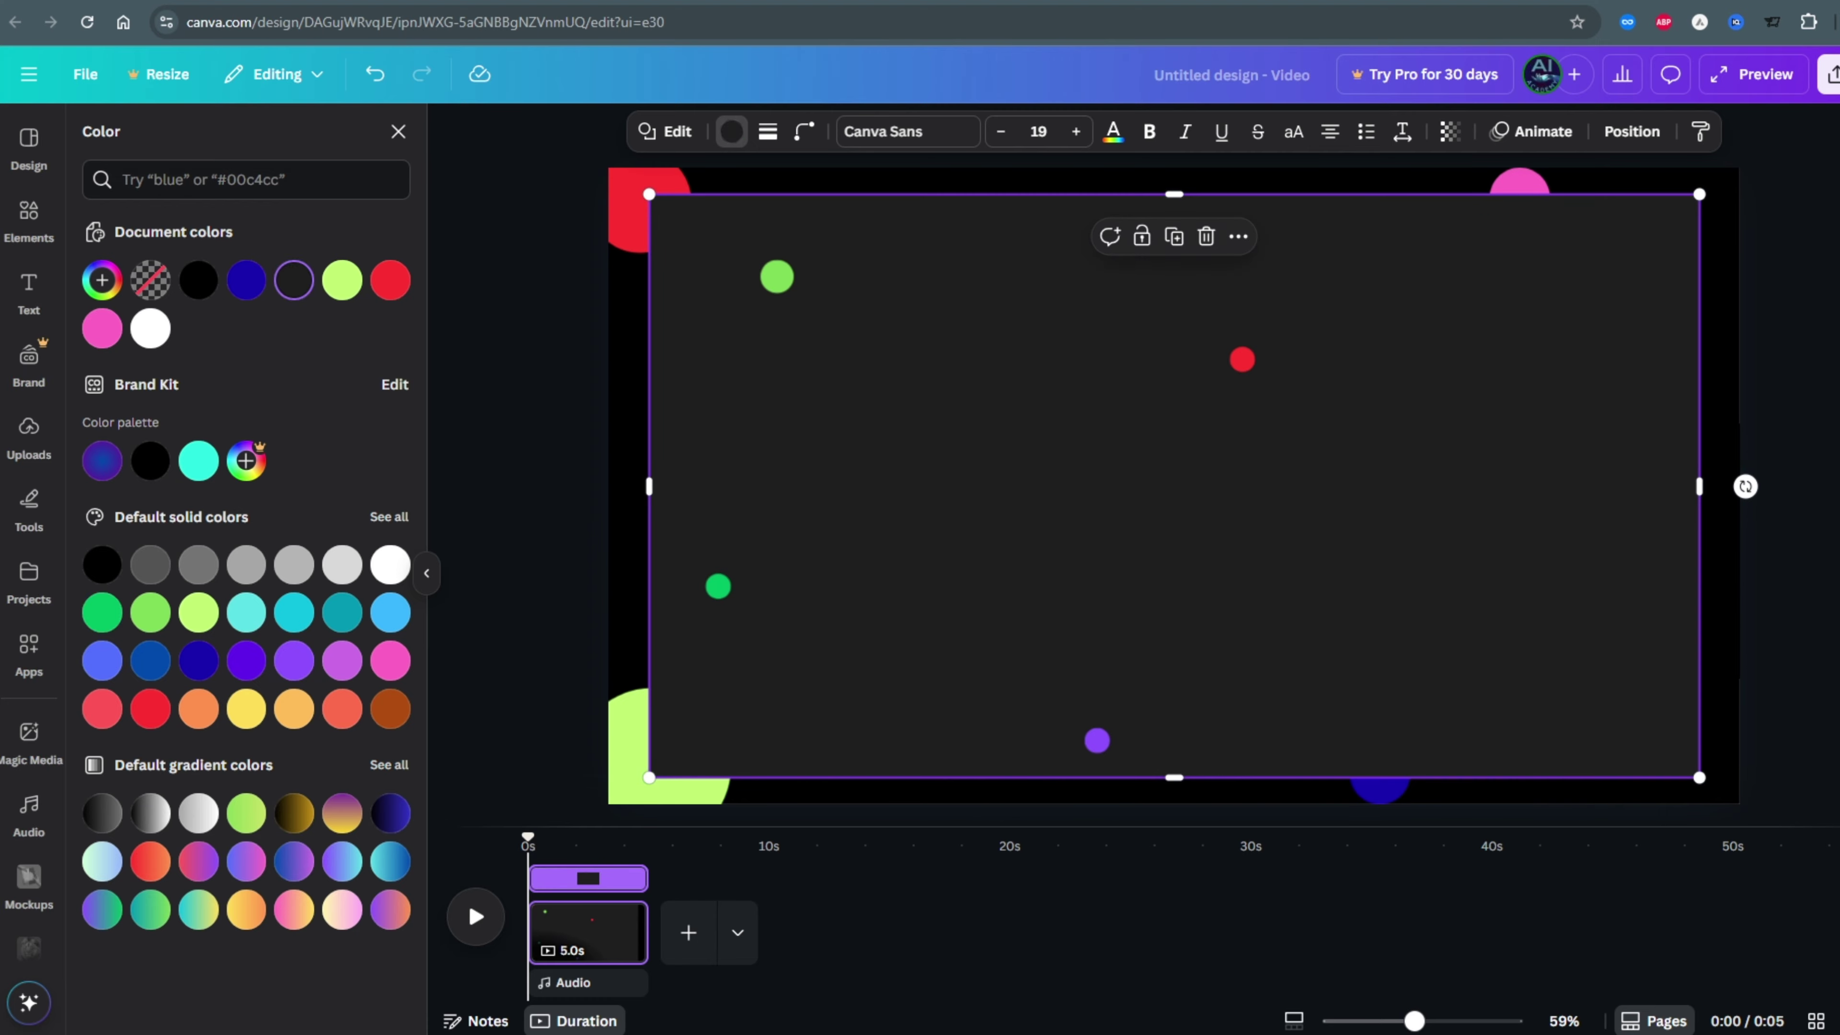
Add a second page, place the uploaded caramel cupcake image on it and enlarge it to nearly the page height.
{"action": "left_click", "coordinate": [676, 940]}
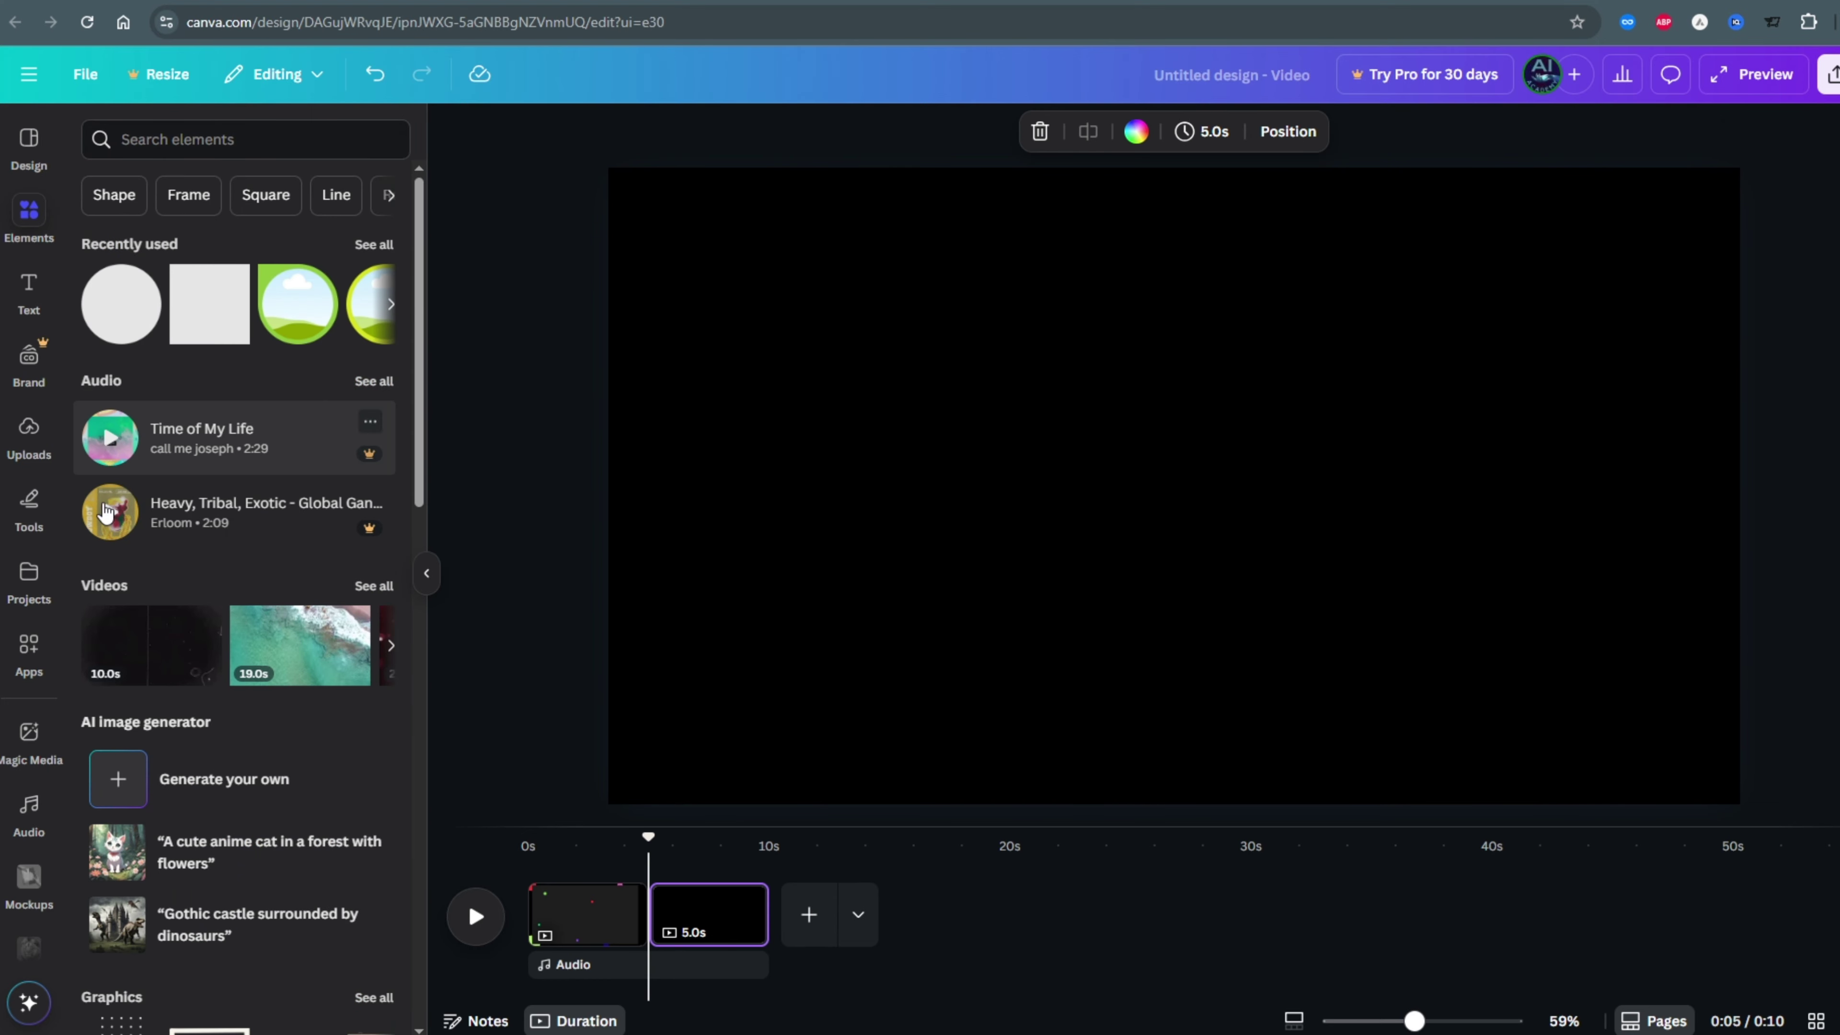
{"action": "left_click", "coordinate": [28, 435]}
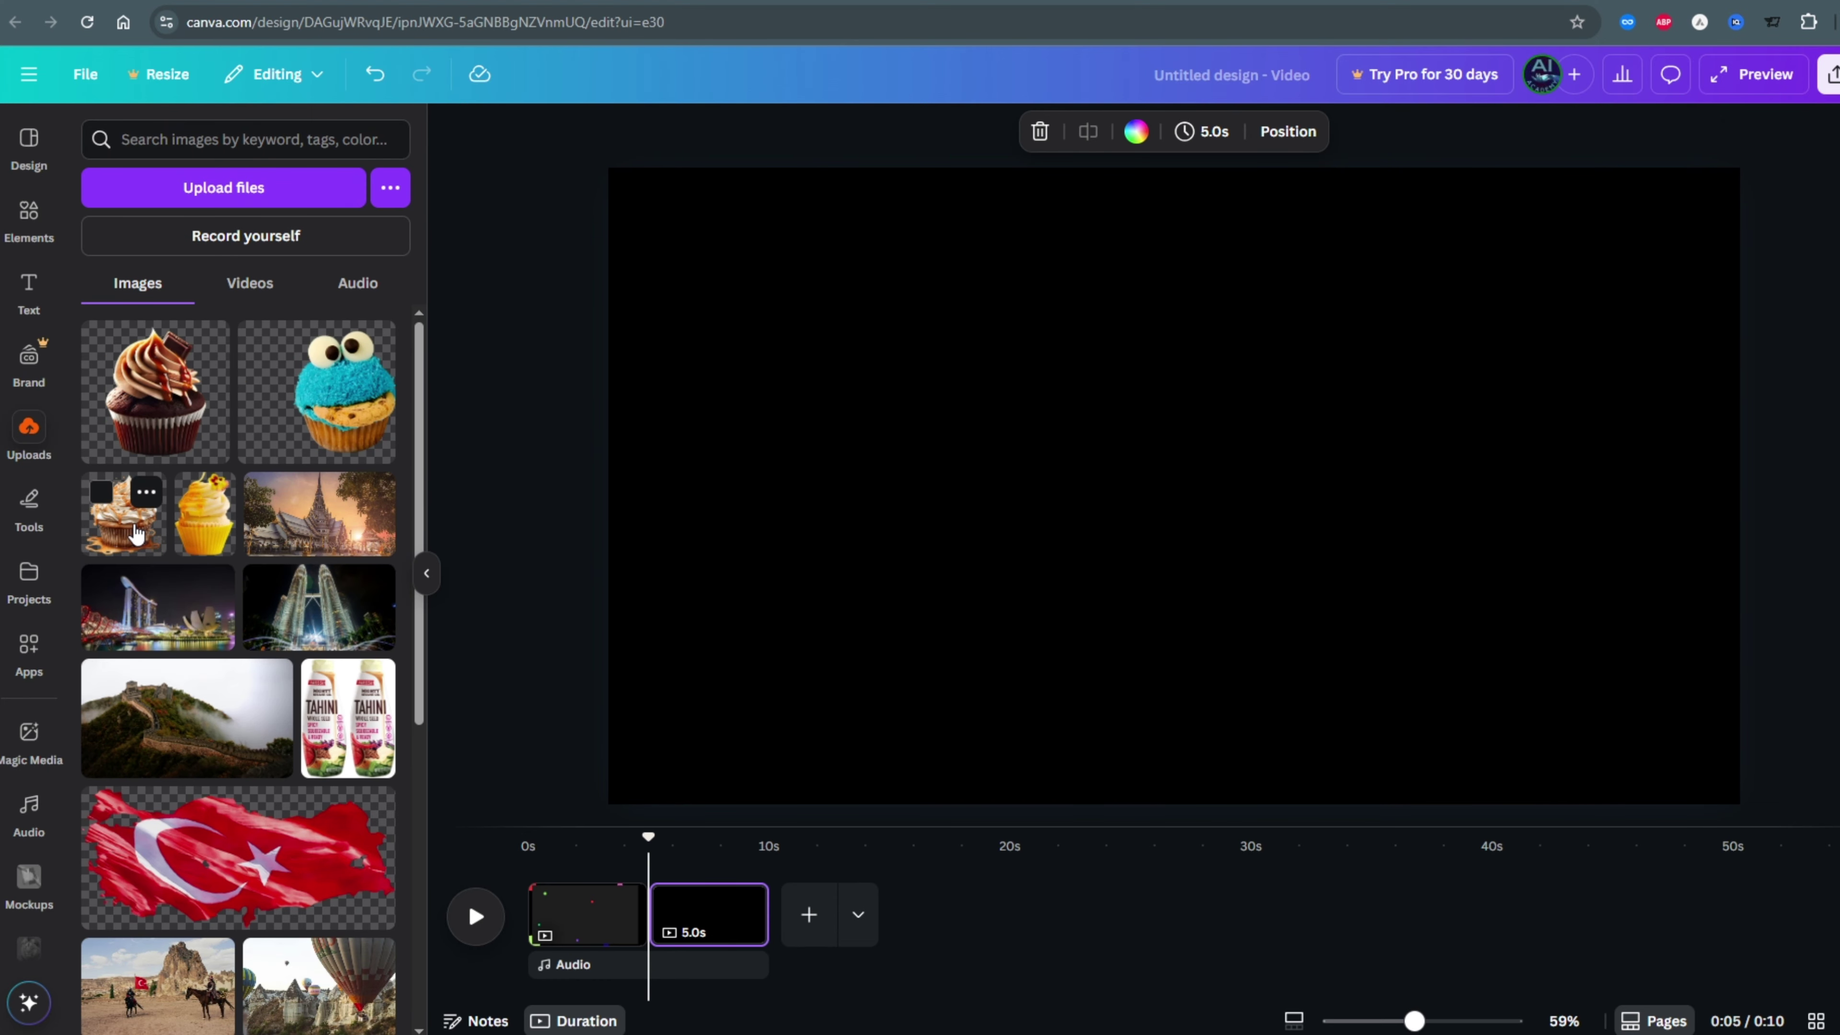
{"action": "left_click", "coordinate": [136, 534]}
{"action": "left_click_drag", "start_coordinate": [1390, 707], "coordinate": [1433, 745]}
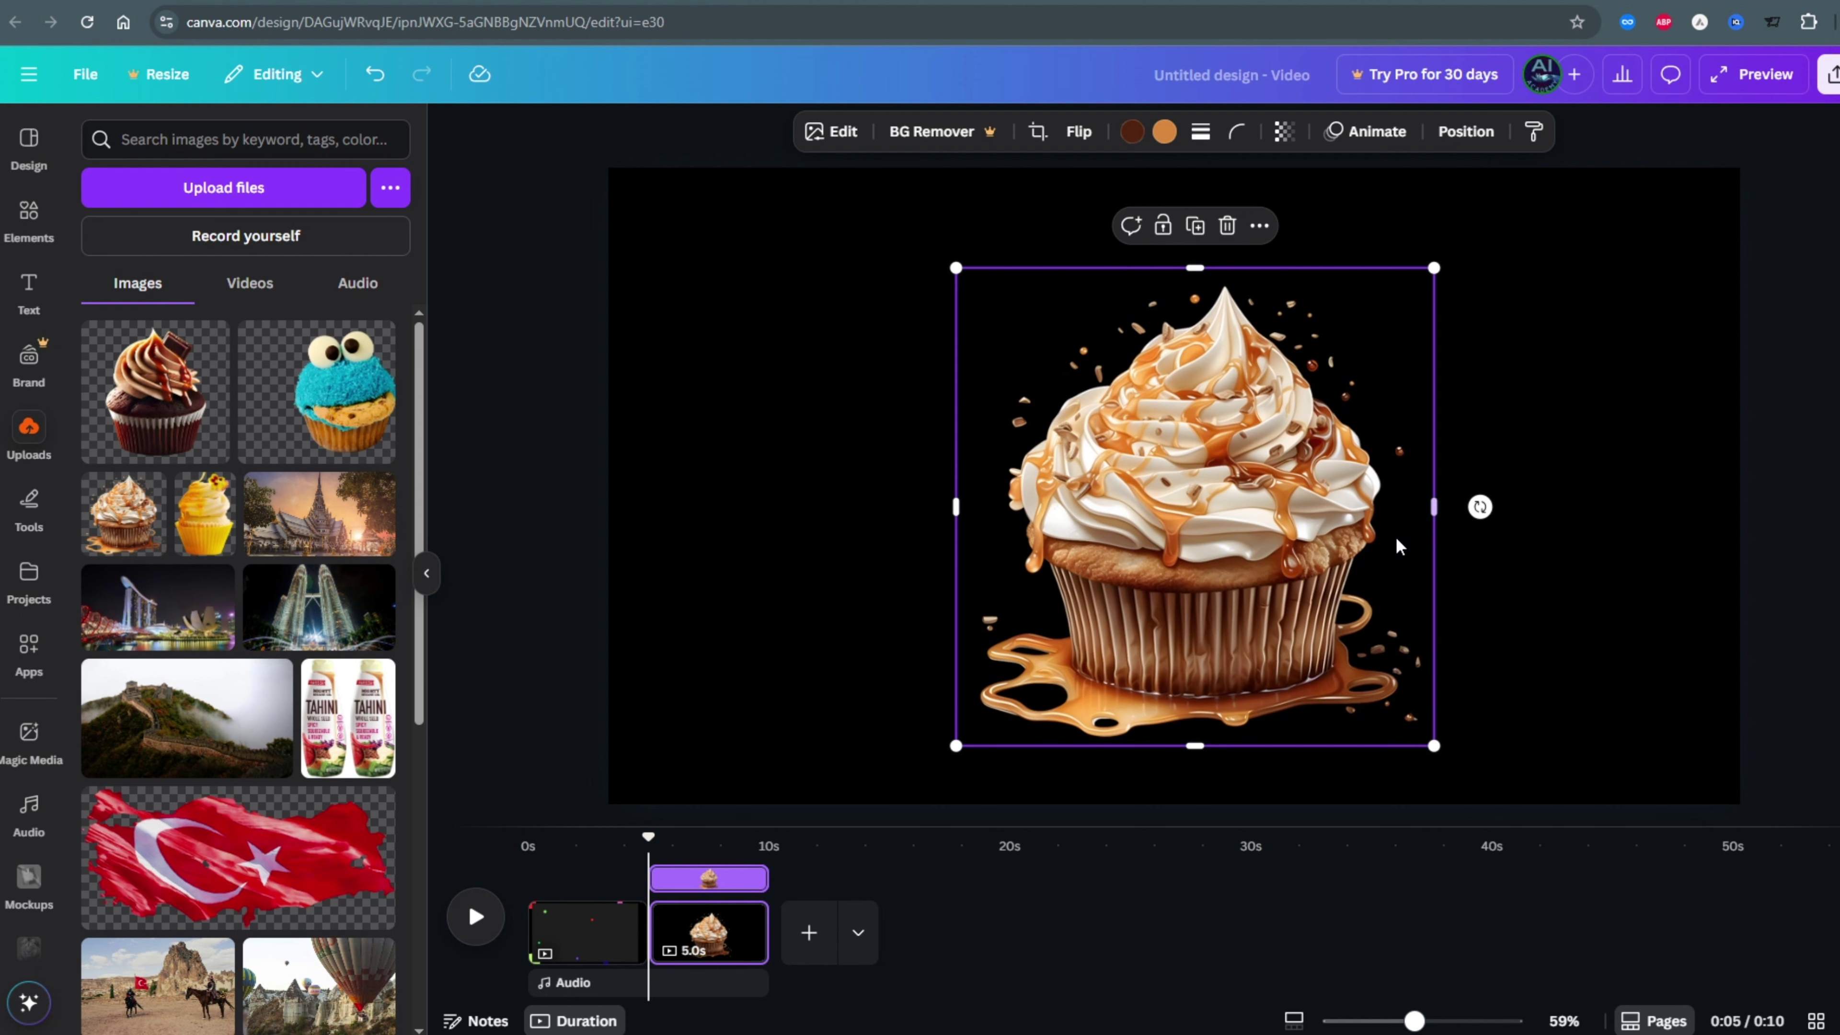
{"action": "left_click_drag", "start_coordinate": [1439, 266], "coordinate": [1473, 229]}
Add a square, stretch it into a narrow full-height strip over the cupcake and set its transparency to 0.
{"action": "left_click", "coordinate": [27, 218]}
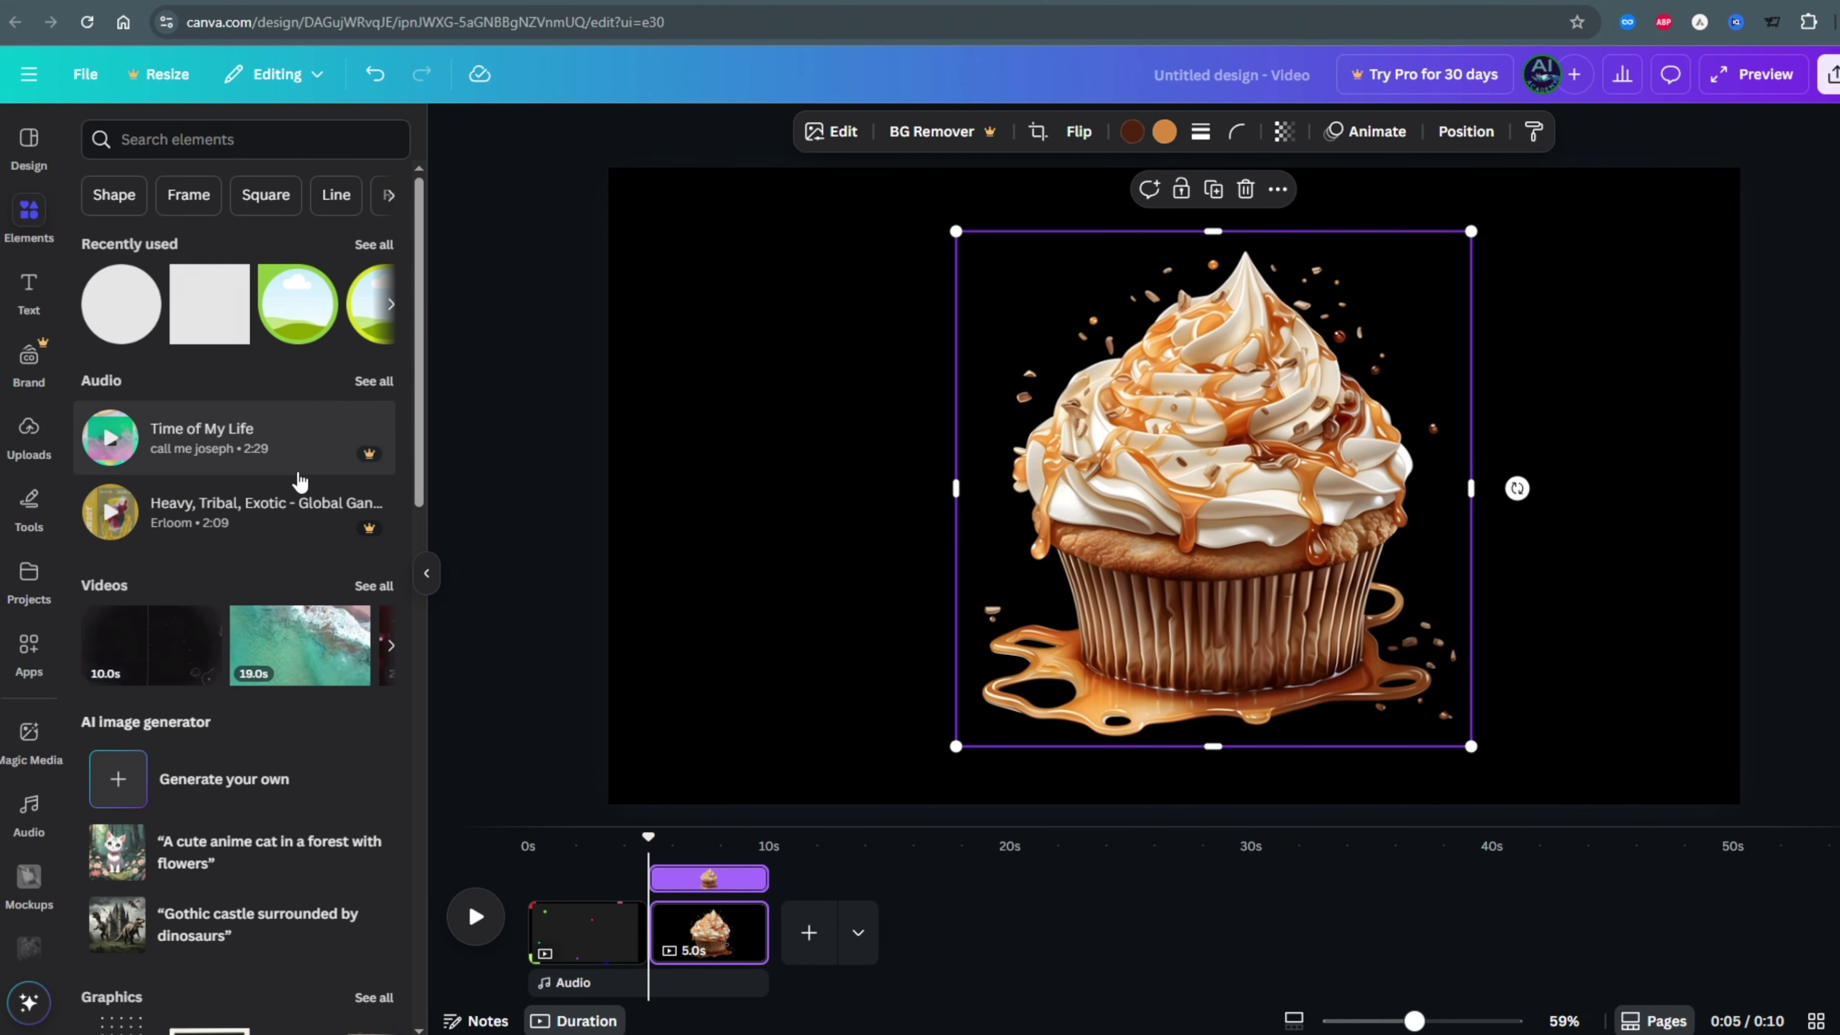
{"action": "left_click", "coordinate": [121, 304]}
{"action": "left_click_drag", "start_coordinate": [1173, 366], "coordinate": [1187, 171]}
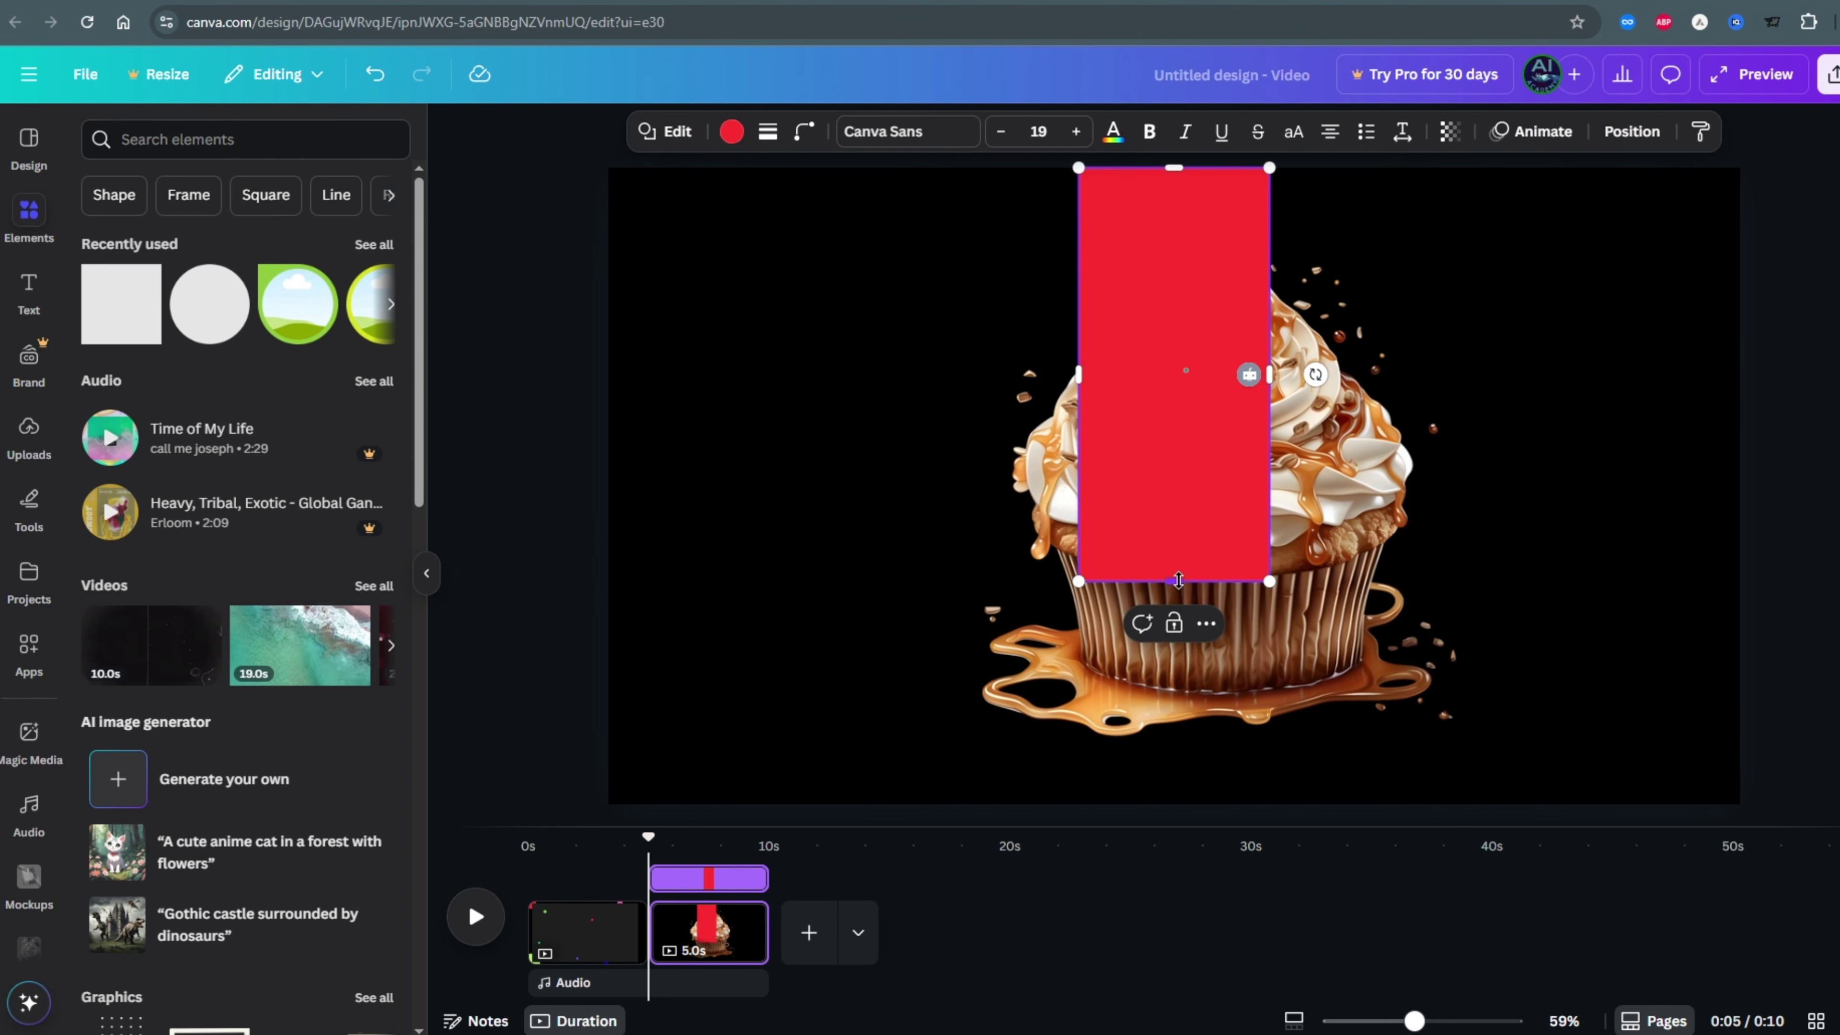
{"action": "left_click_drag", "start_coordinate": [1178, 580], "coordinate": [1182, 796]}
{"action": "left_click_drag", "start_coordinate": [1079, 490], "coordinate": [1173, 487]}
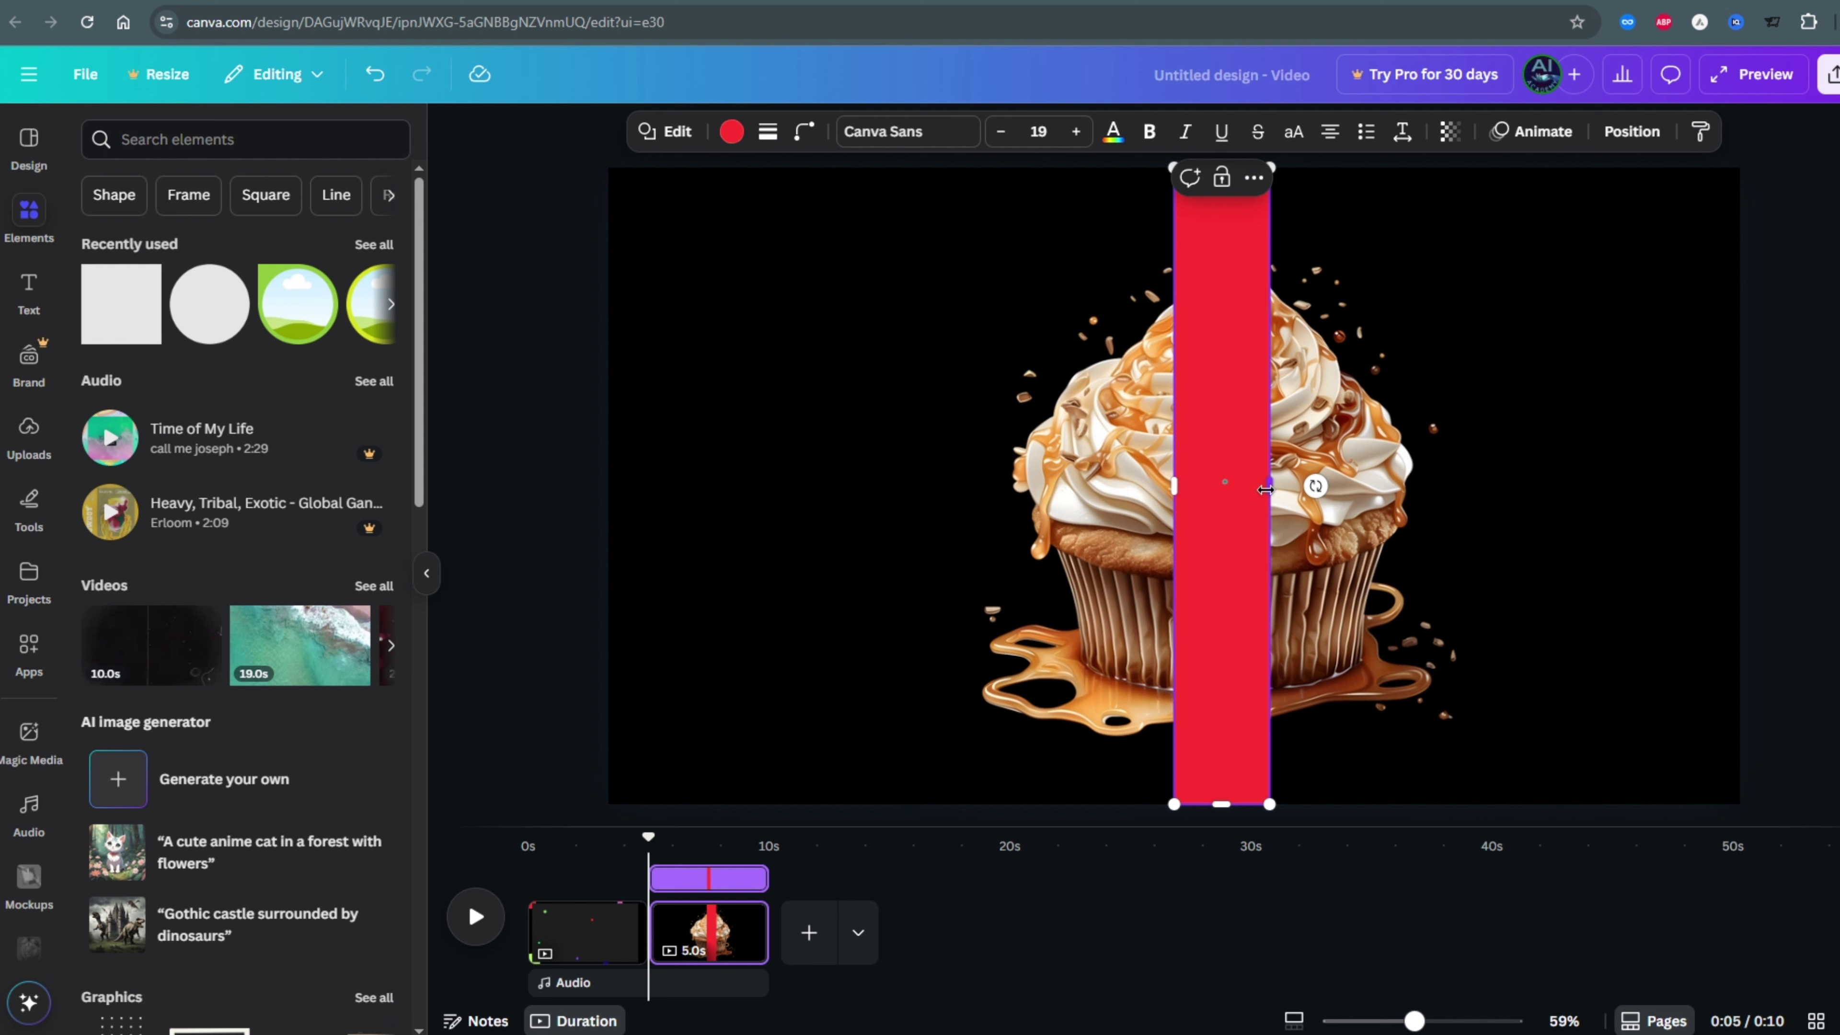
{"action": "left_click", "coordinate": [1450, 131]}
{"action": "left_click_drag", "start_coordinate": [1495, 214], "coordinate": [1347, 214]}
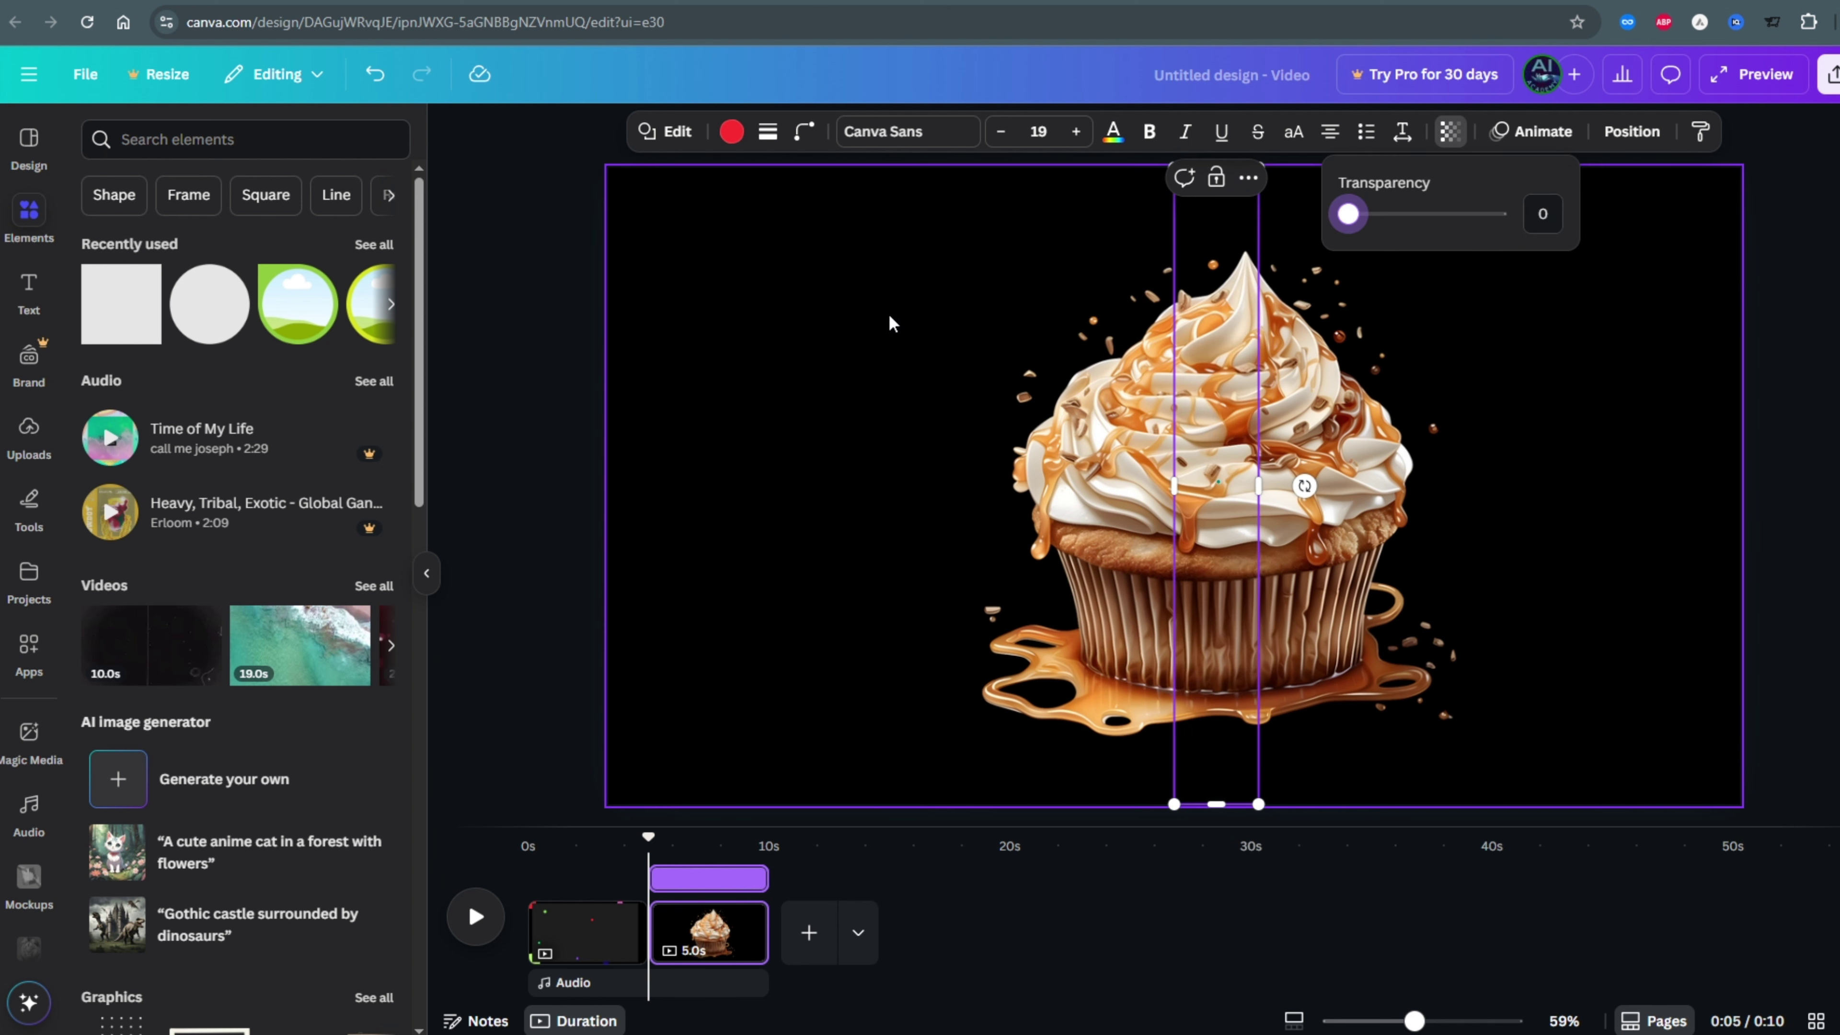
Group the cupcake with the transparent strip and move the group to the right side of the first page.
{"action": "left_click_drag", "start_coordinate": [887, 313], "coordinate": [1635, 652]}
{"action": "left_click", "coordinate": [1181, 211]}
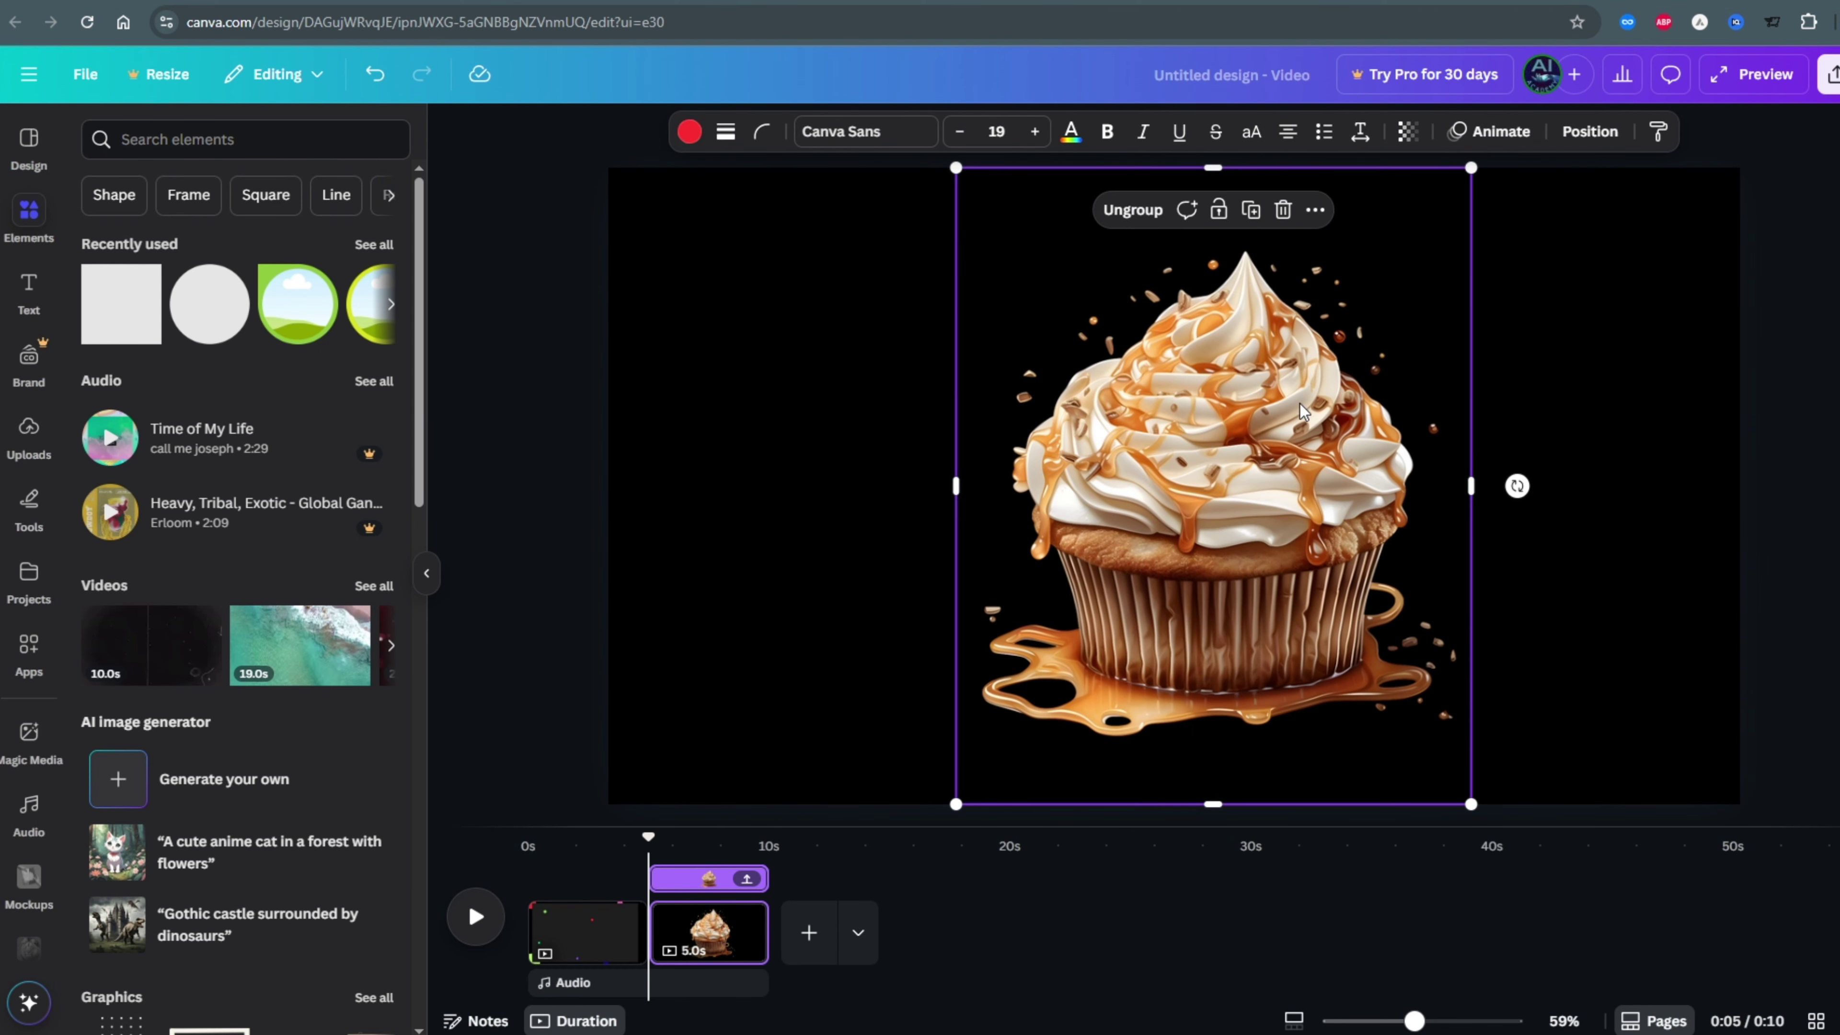
{"action": "left_click_drag", "start_coordinate": [1300, 404], "coordinate": [616, 942]}
{"action": "left_click_drag", "start_coordinate": [1163, 473], "coordinate": [1376, 515]}
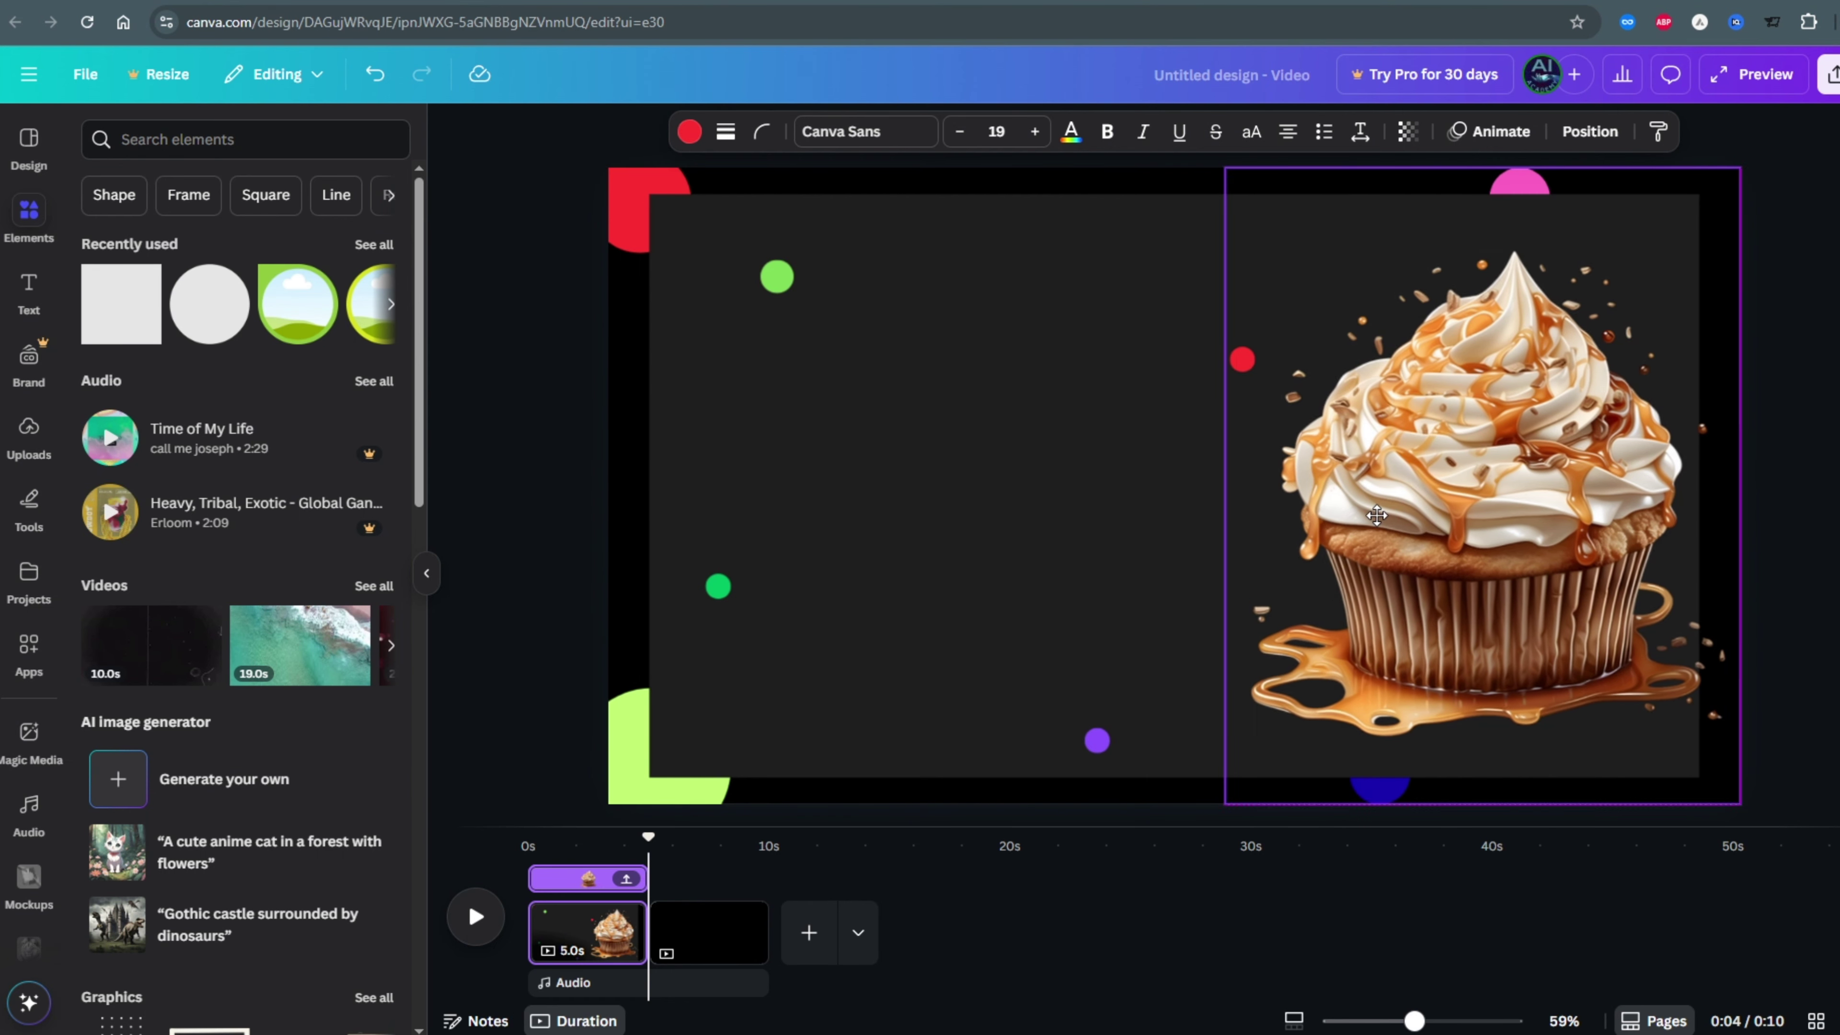
Add the heading "cupcake" beside the cupcake image, enlarge it to about size 189 and colour it white.
{"action": "left_click", "coordinate": [28, 290]}
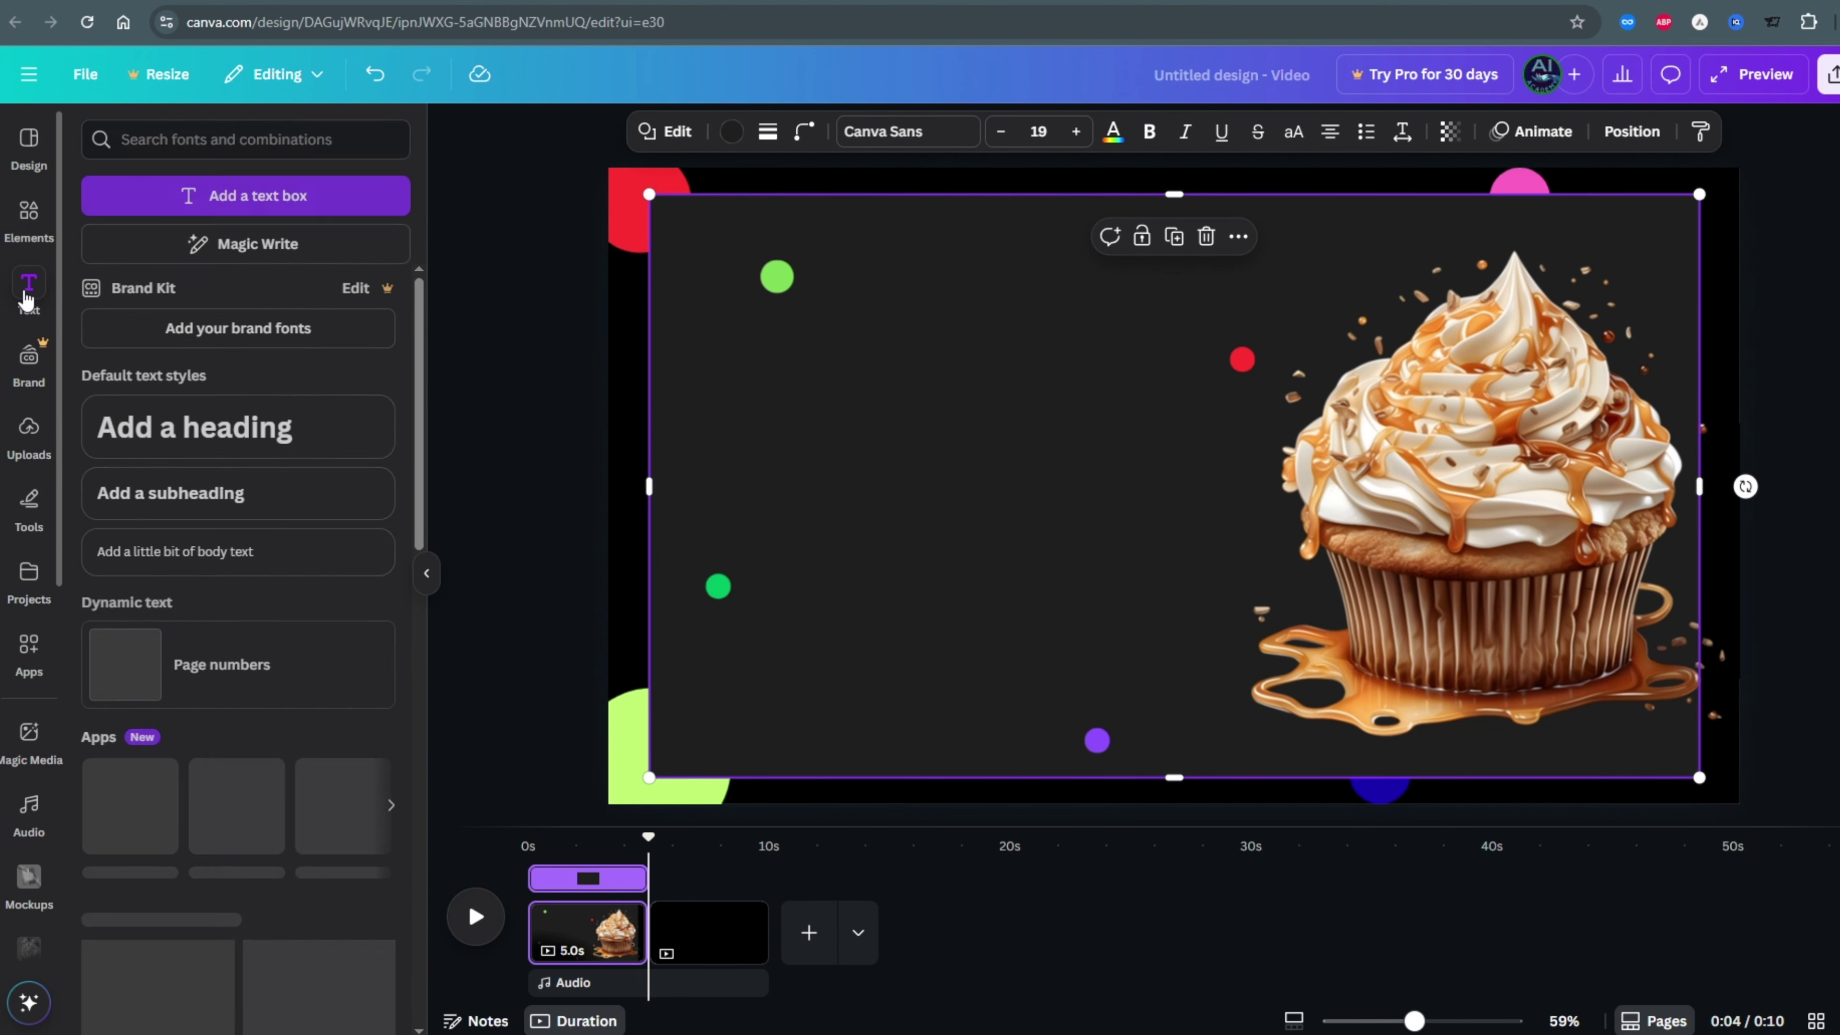
{"action": "left_click", "coordinate": [192, 436]}
{"action": "type", "text": "cupcake"}
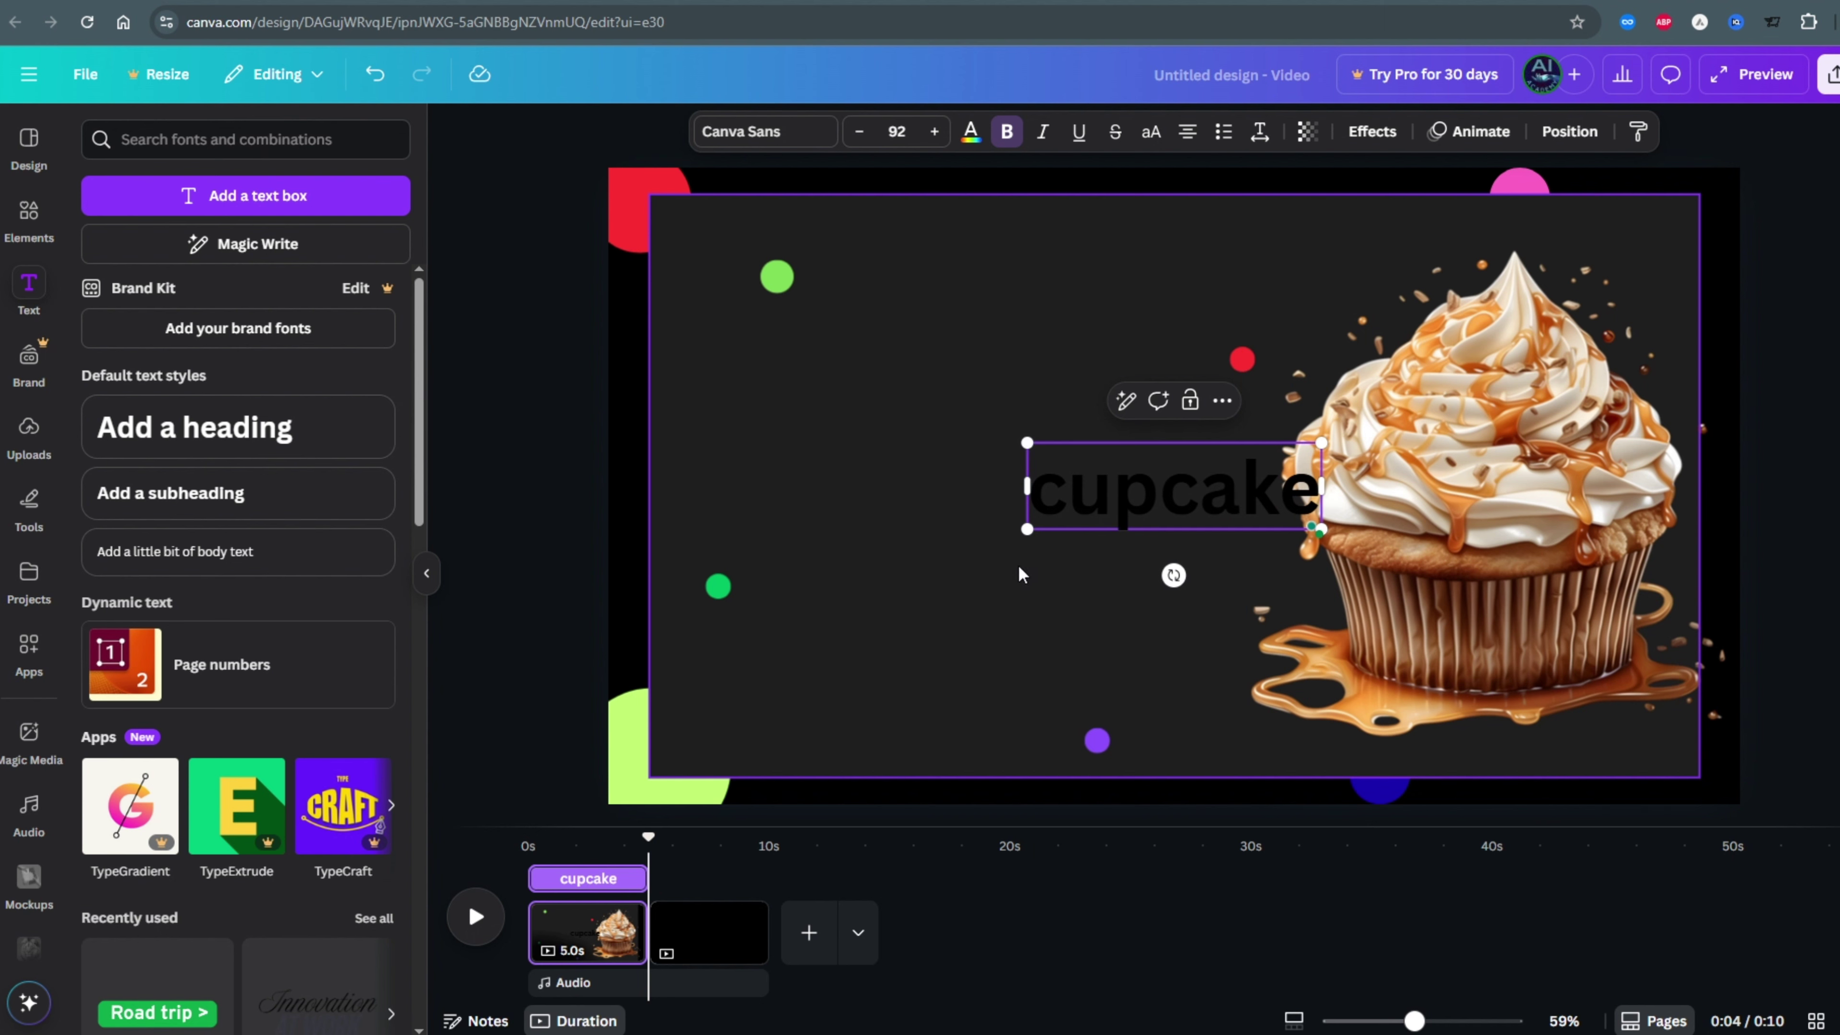
{"action": "left_click_drag", "start_coordinate": [1026, 529], "coordinate": [718, 619]}
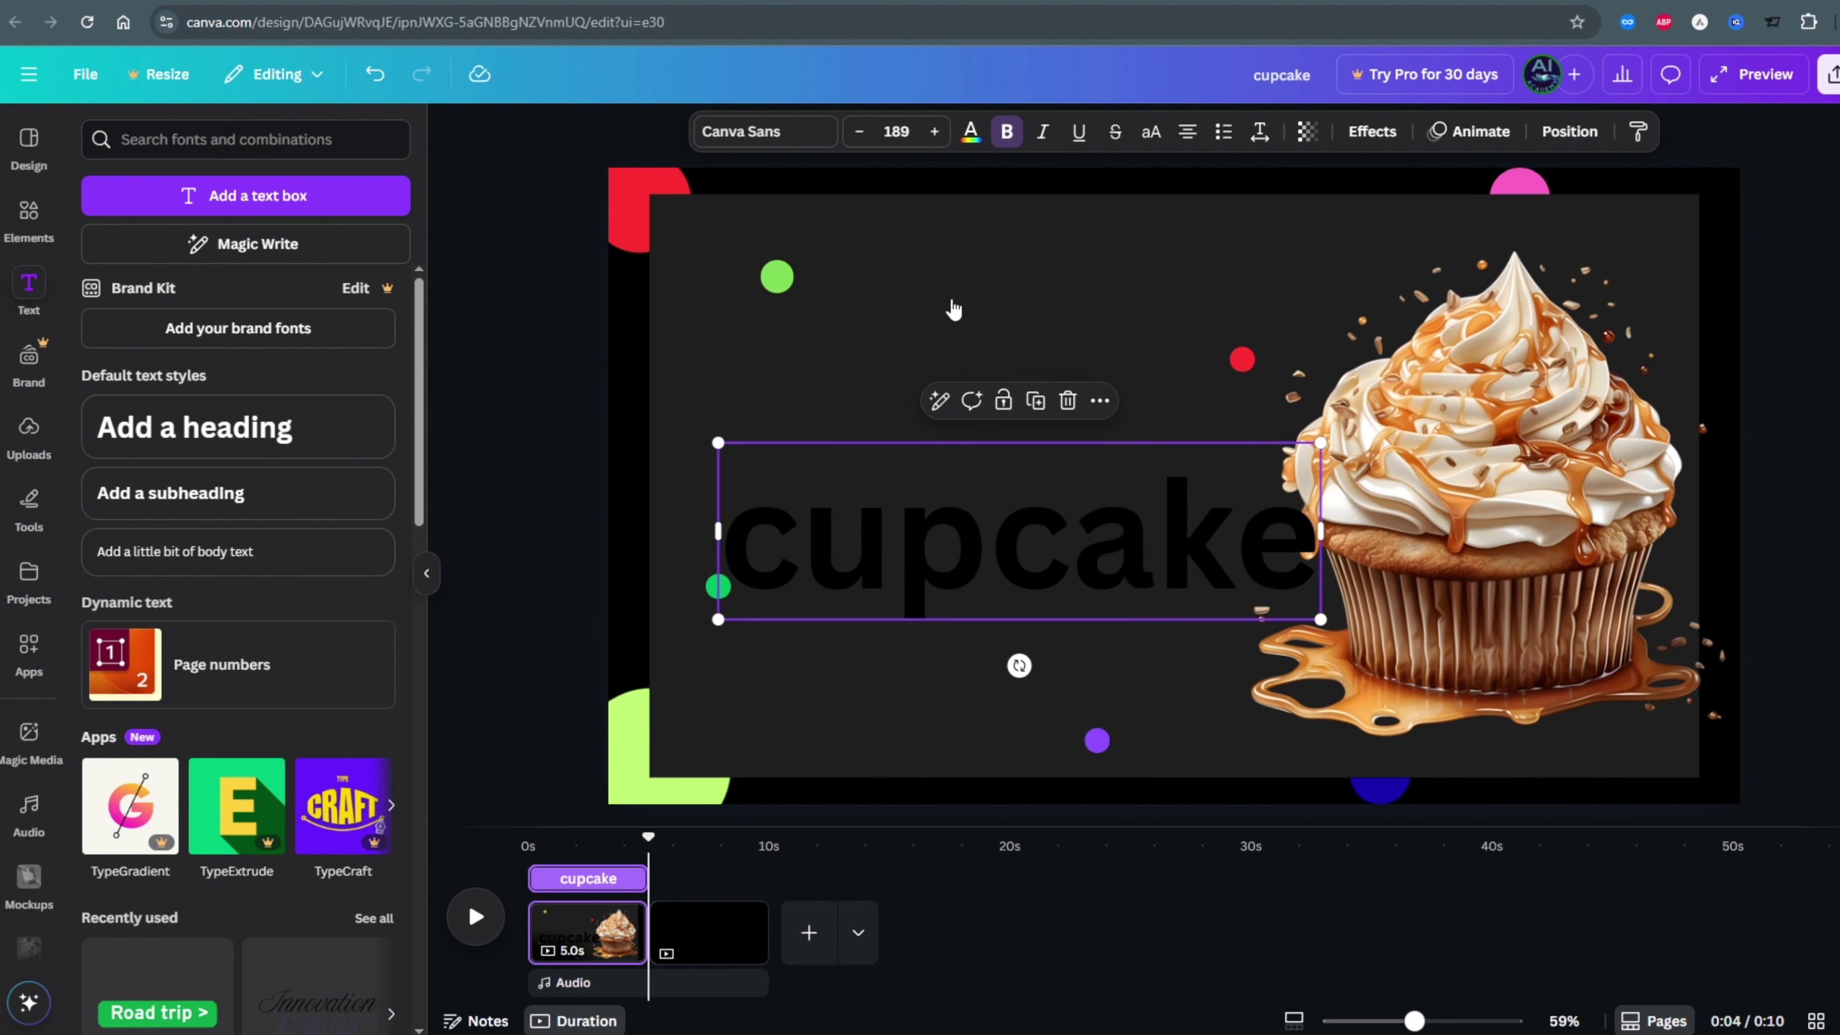
{"action": "left_click", "coordinate": [970, 131]}
{"action": "left_click", "coordinate": [389, 668]}
Set the heading's font to Zuume Rough Bold, enlarge it to about size 220 and place it in the card's lower half.
{"action": "left_click", "coordinate": [760, 132]}
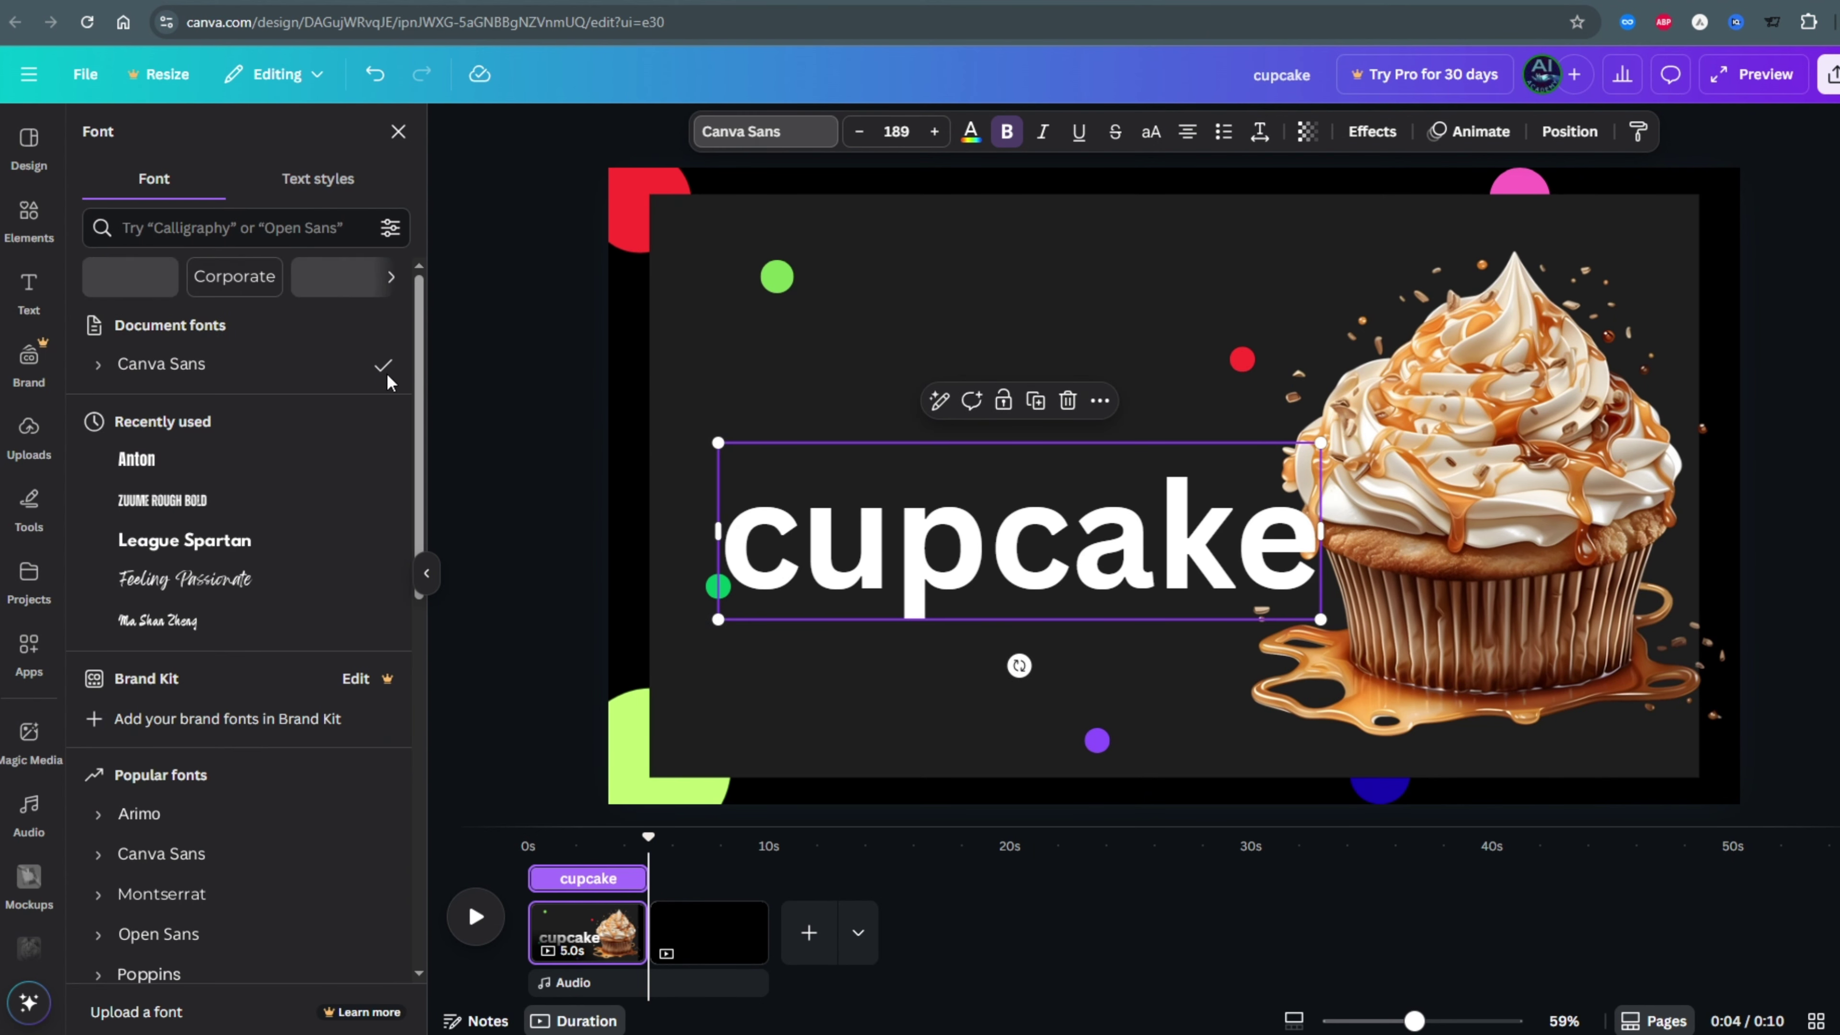
{"action": "left_click", "coordinate": [162, 756]}
{"action": "left_click_drag", "start_coordinate": [830, 532], "coordinate": [680, 532]}
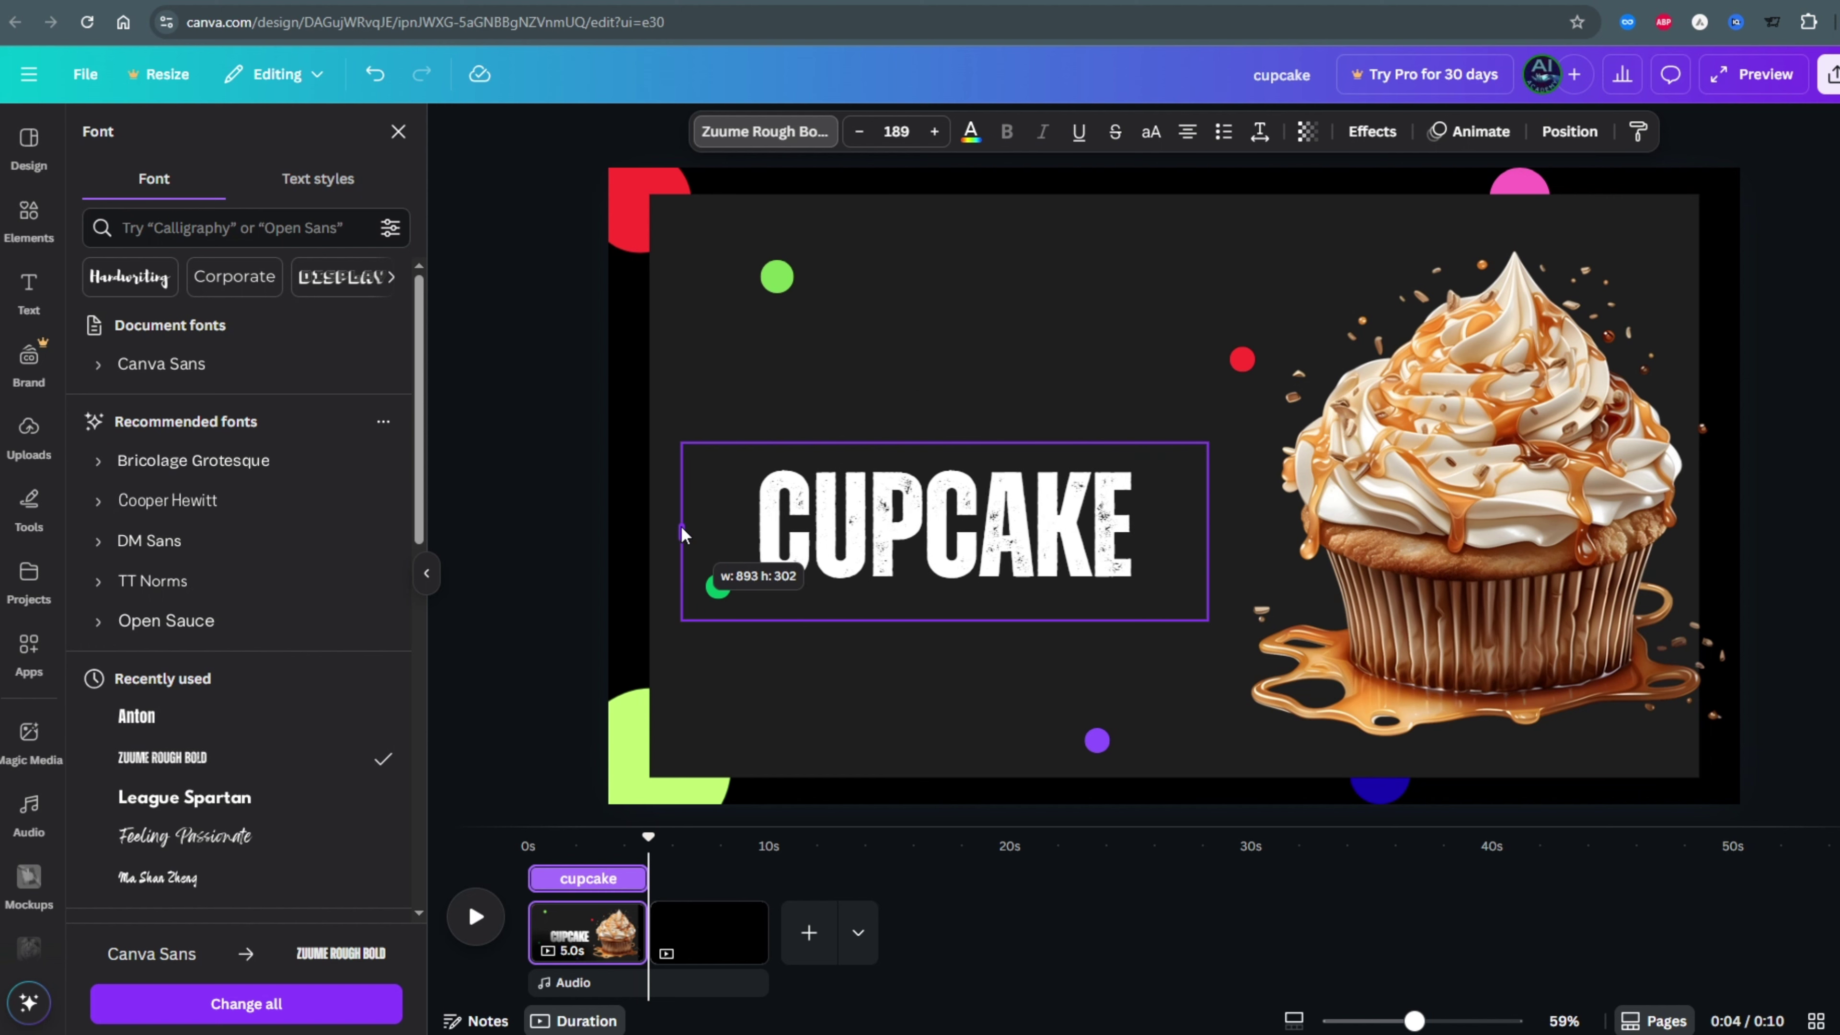
{"action": "left_click_drag", "start_coordinate": [1207, 442], "coordinate": [1297, 412]}
{"action": "left_click_drag", "start_coordinate": [982, 503], "coordinate": [1009, 582]}
{"action": "left_click", "coordinate": [883, 360]}
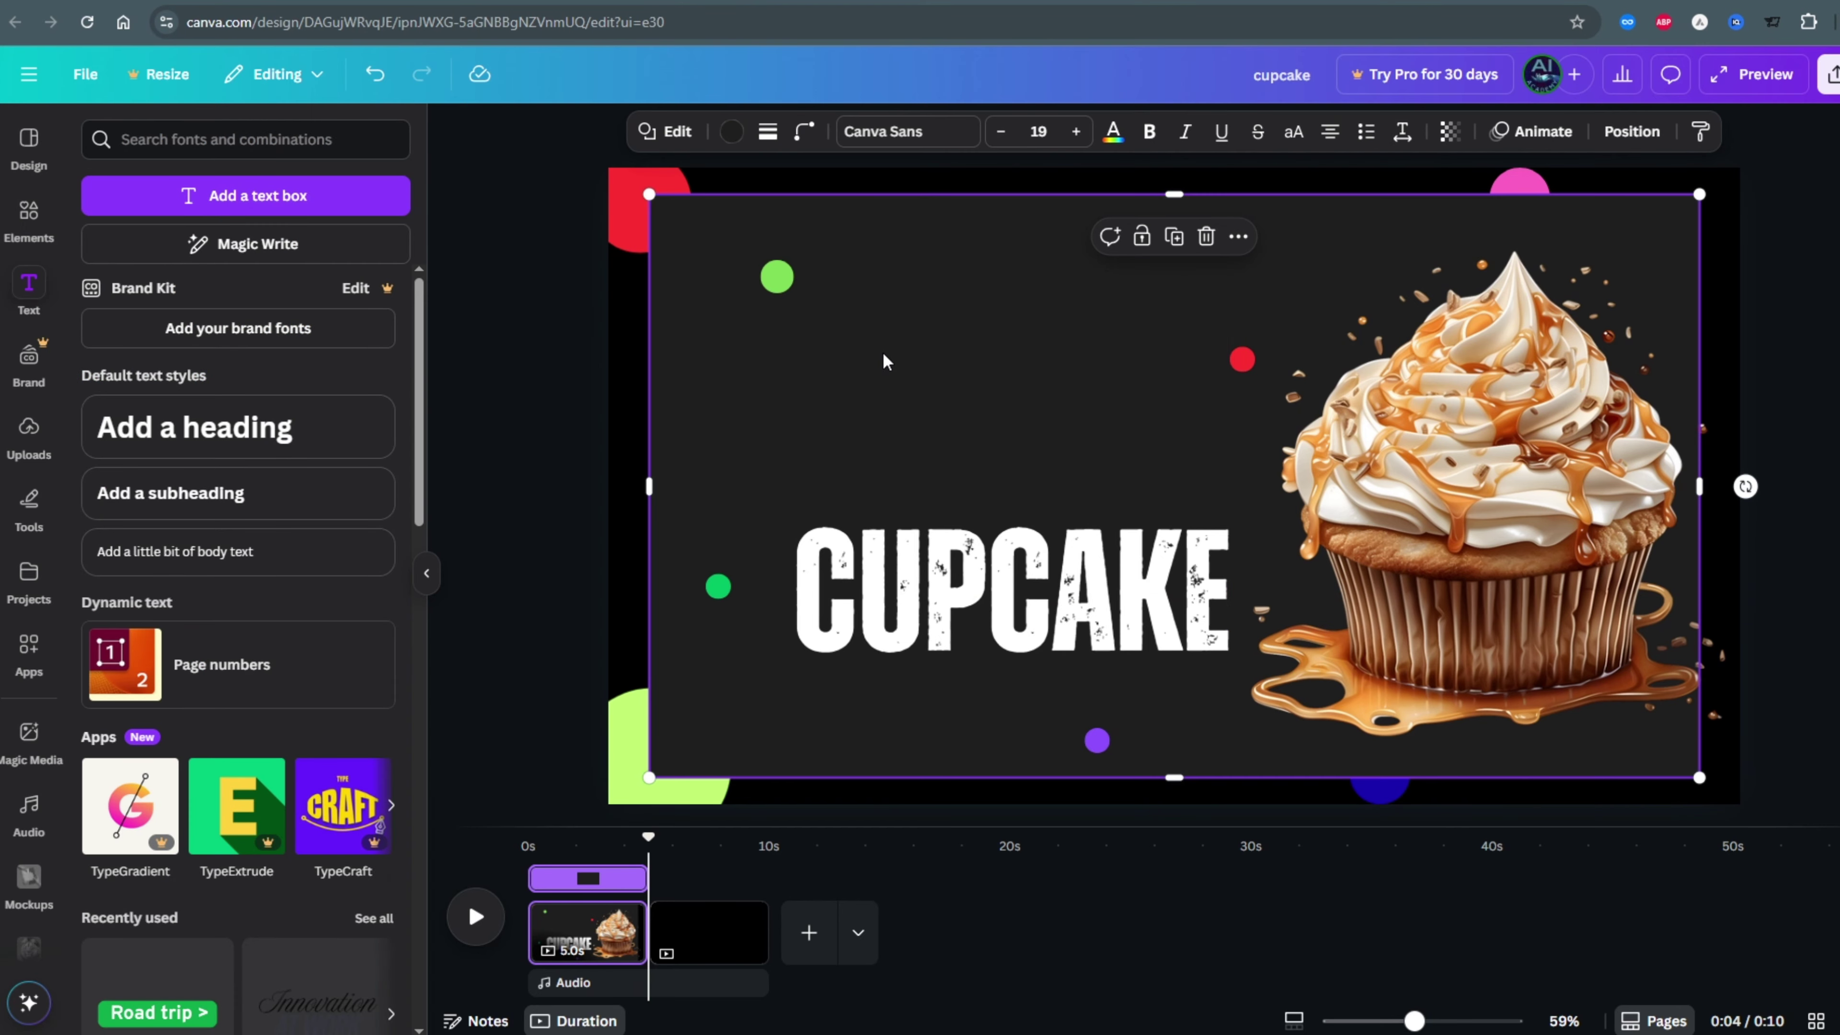
Duplicate the CUPCAKE heading, place the copy above it and change its text to "caramel".
{"action": "left_click", "coordinate": [994, 565]}
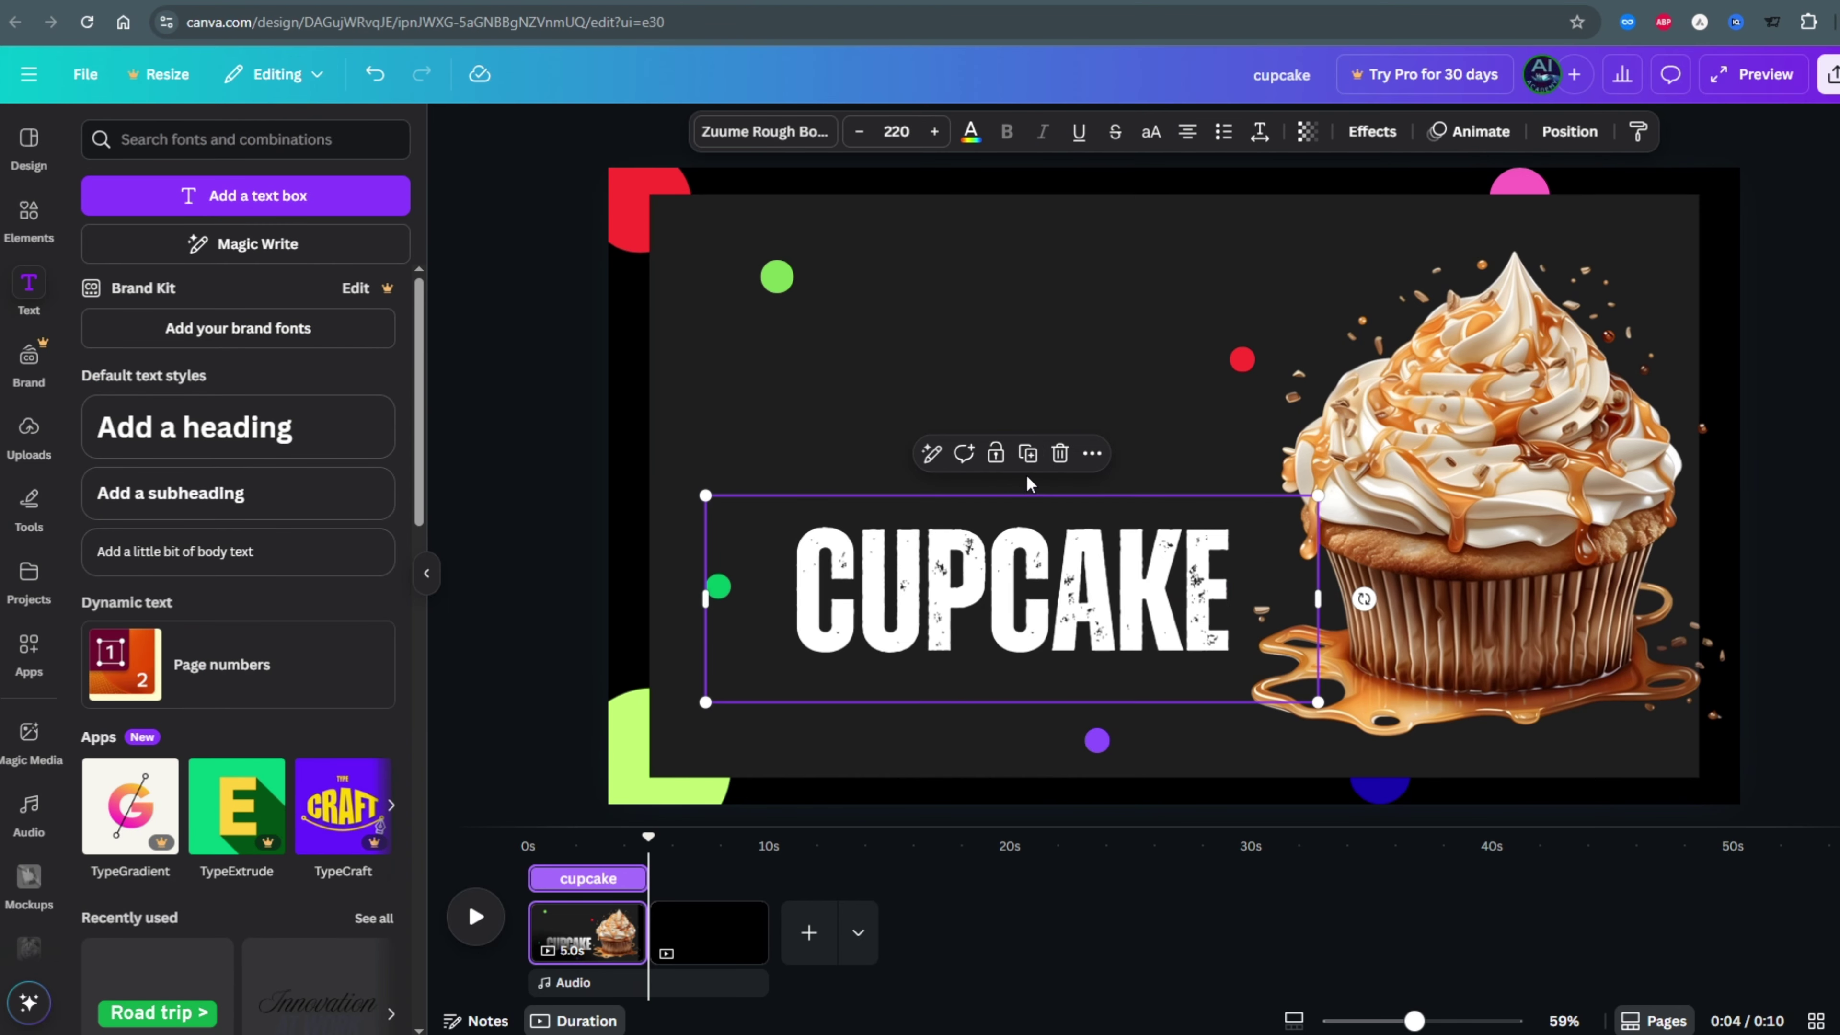
{"action": "left_click", "coordinate": [1028, 453]}
{"action": "left_click_drag", "start_coordinate": [996, 629], "coordinate": [995, 421]}
{"action": "double_click", "coordinate": [916, 429]}
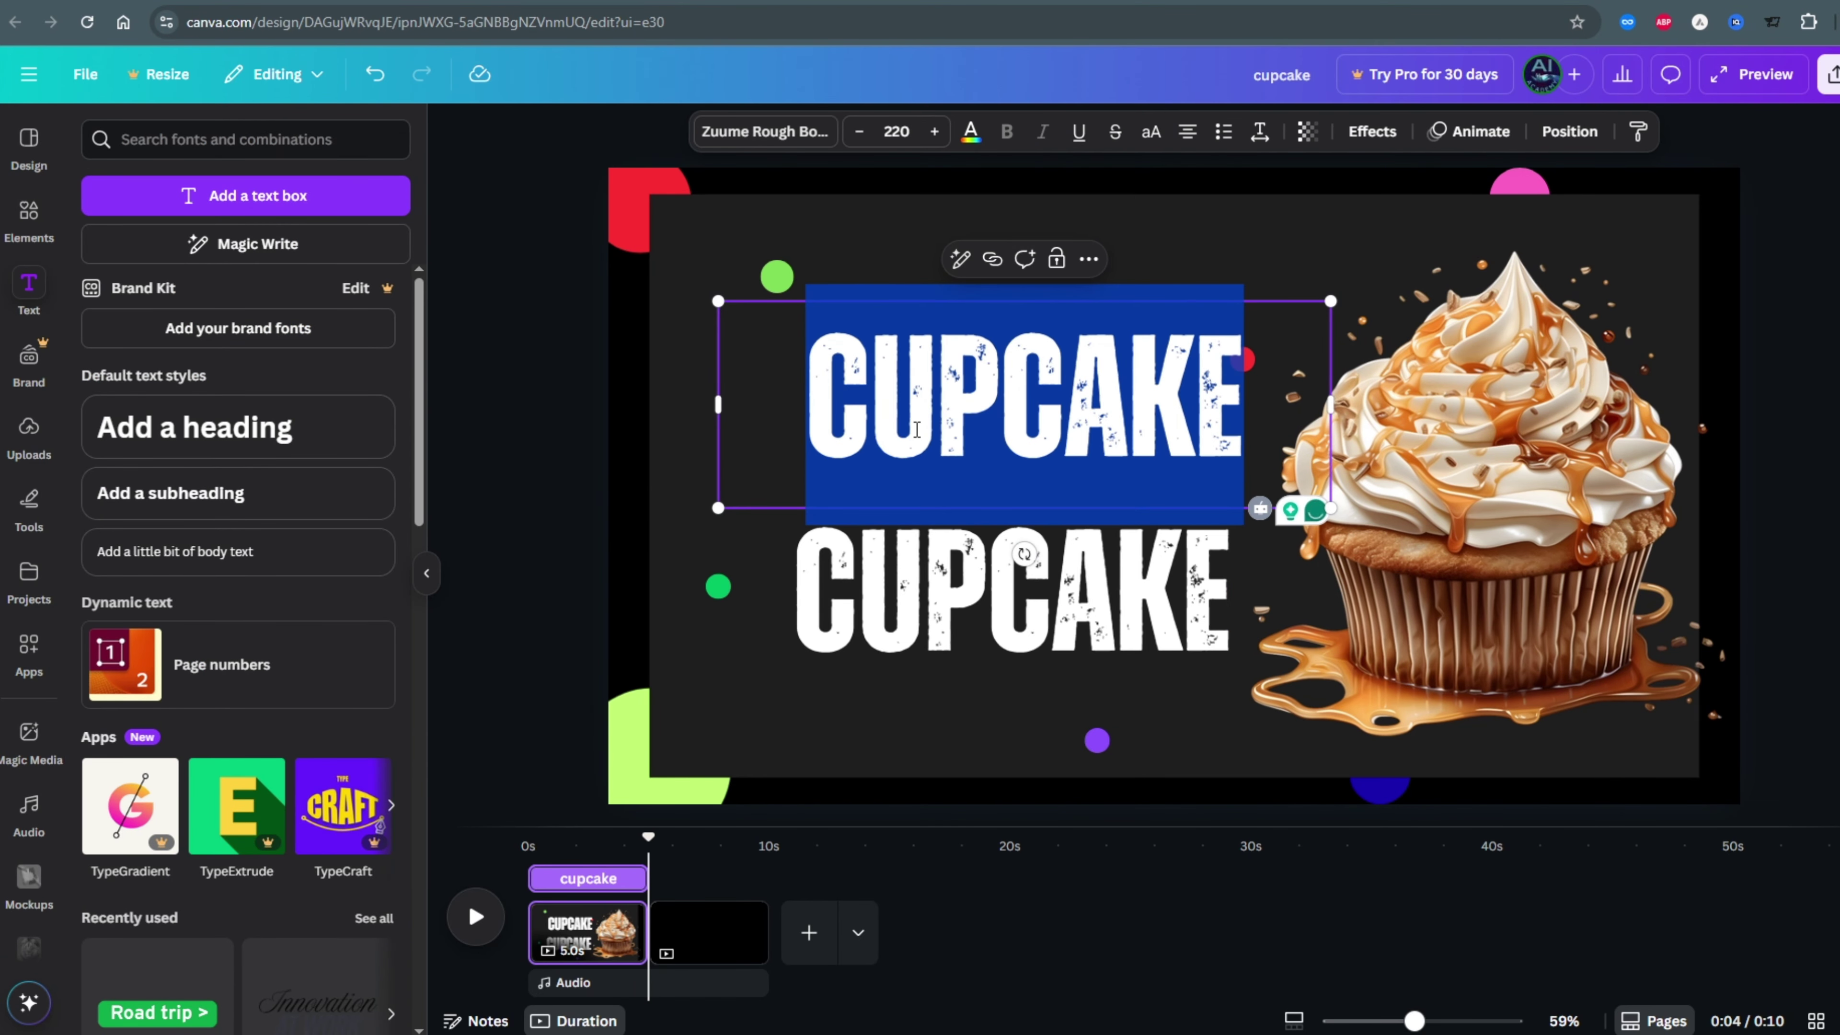
{"action": "type", "text": "caramel"}
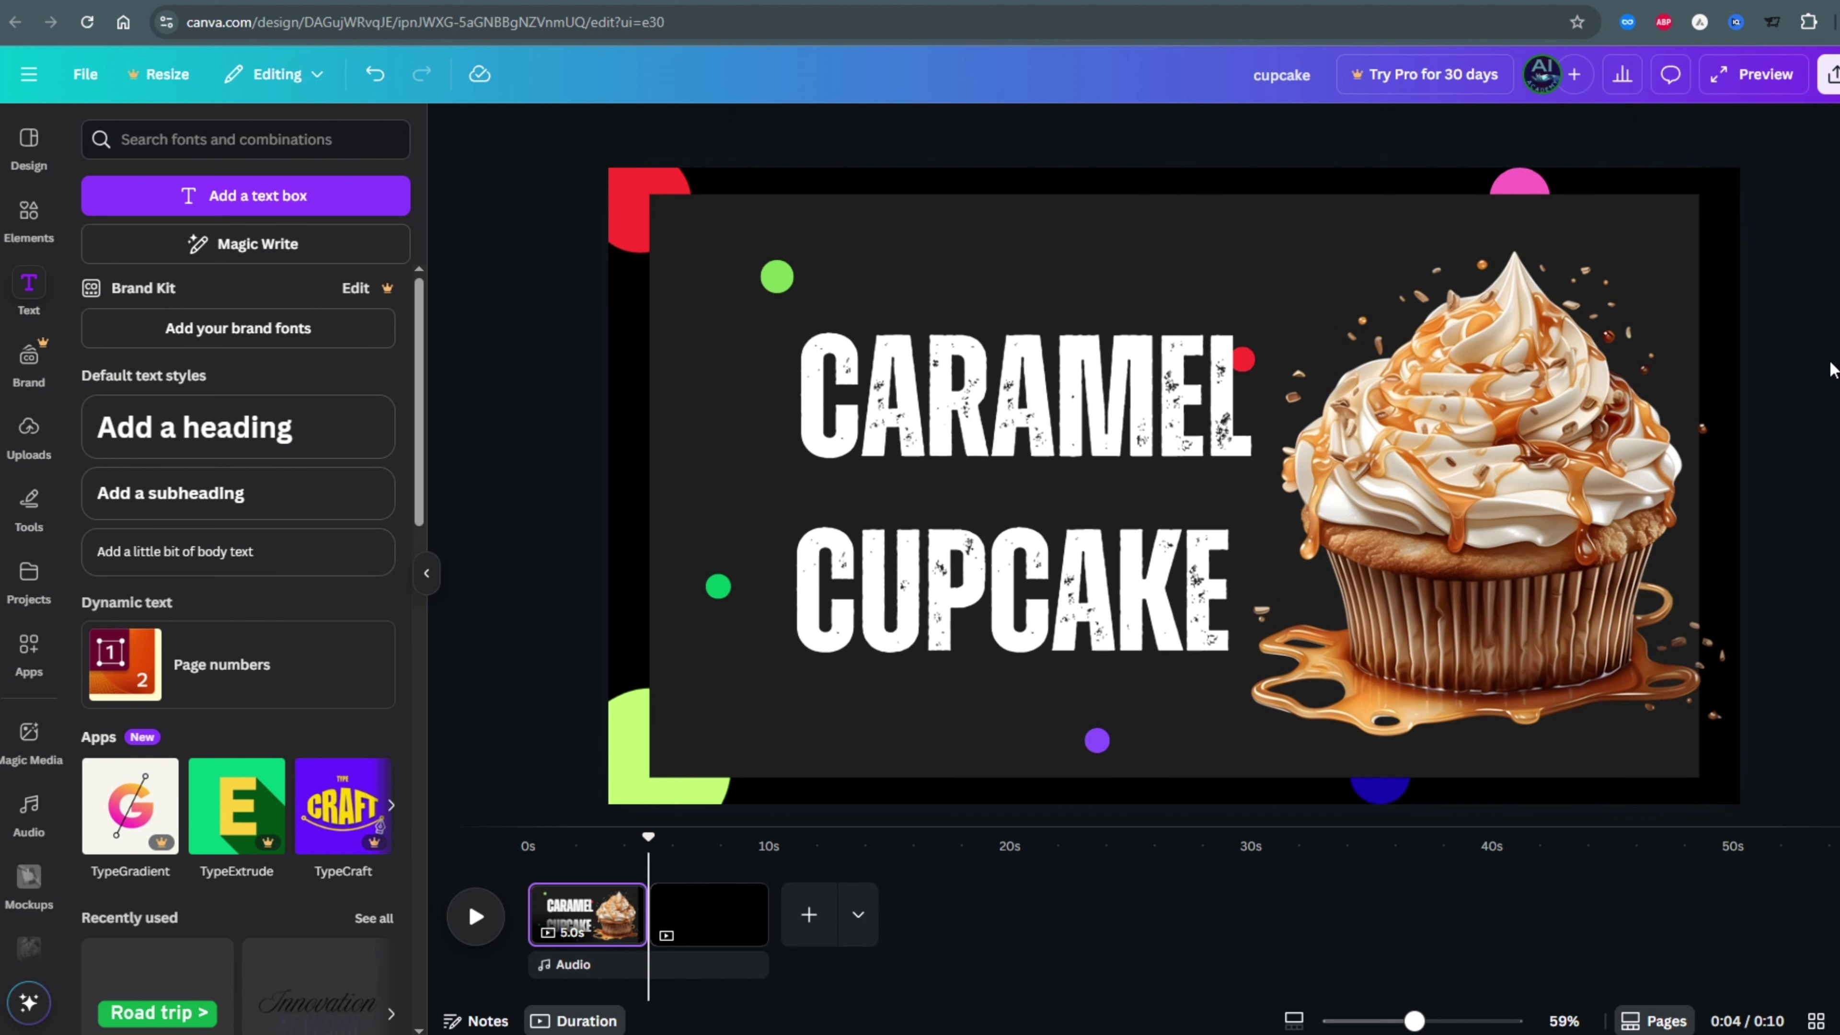
Colour the CARAMEL text with the orange photo colour, enlarge it to about size 240 and set it just above CUPCAKE.
{"action": "left_click", "coordinate": [1017, 404]}
{"action": "left_click", "coordinate": [970, 133]}
{"action": "left_click", "coordinate": [246, 564]}
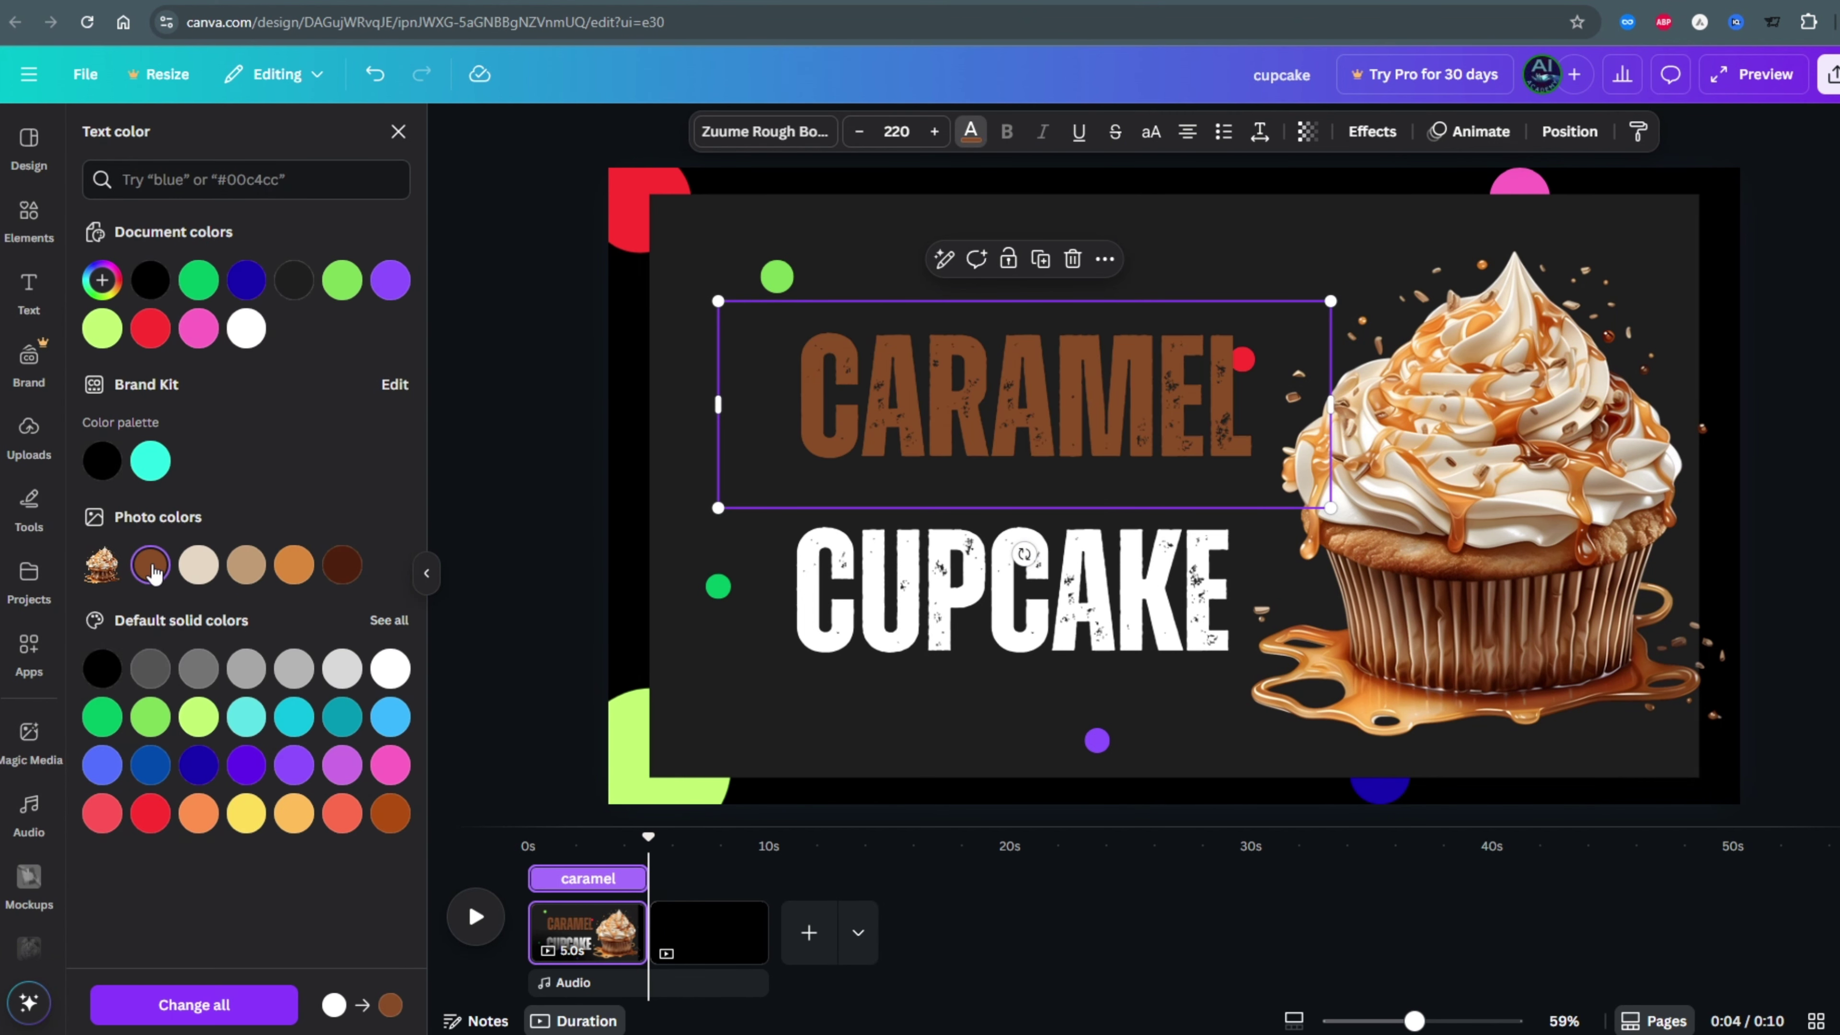
{"action": "left_click", "coordinate": [294, 566]}
{"action": "left_click_drag", "start_coordinate": [1044, 407], "coordinate": [1032, 454]}
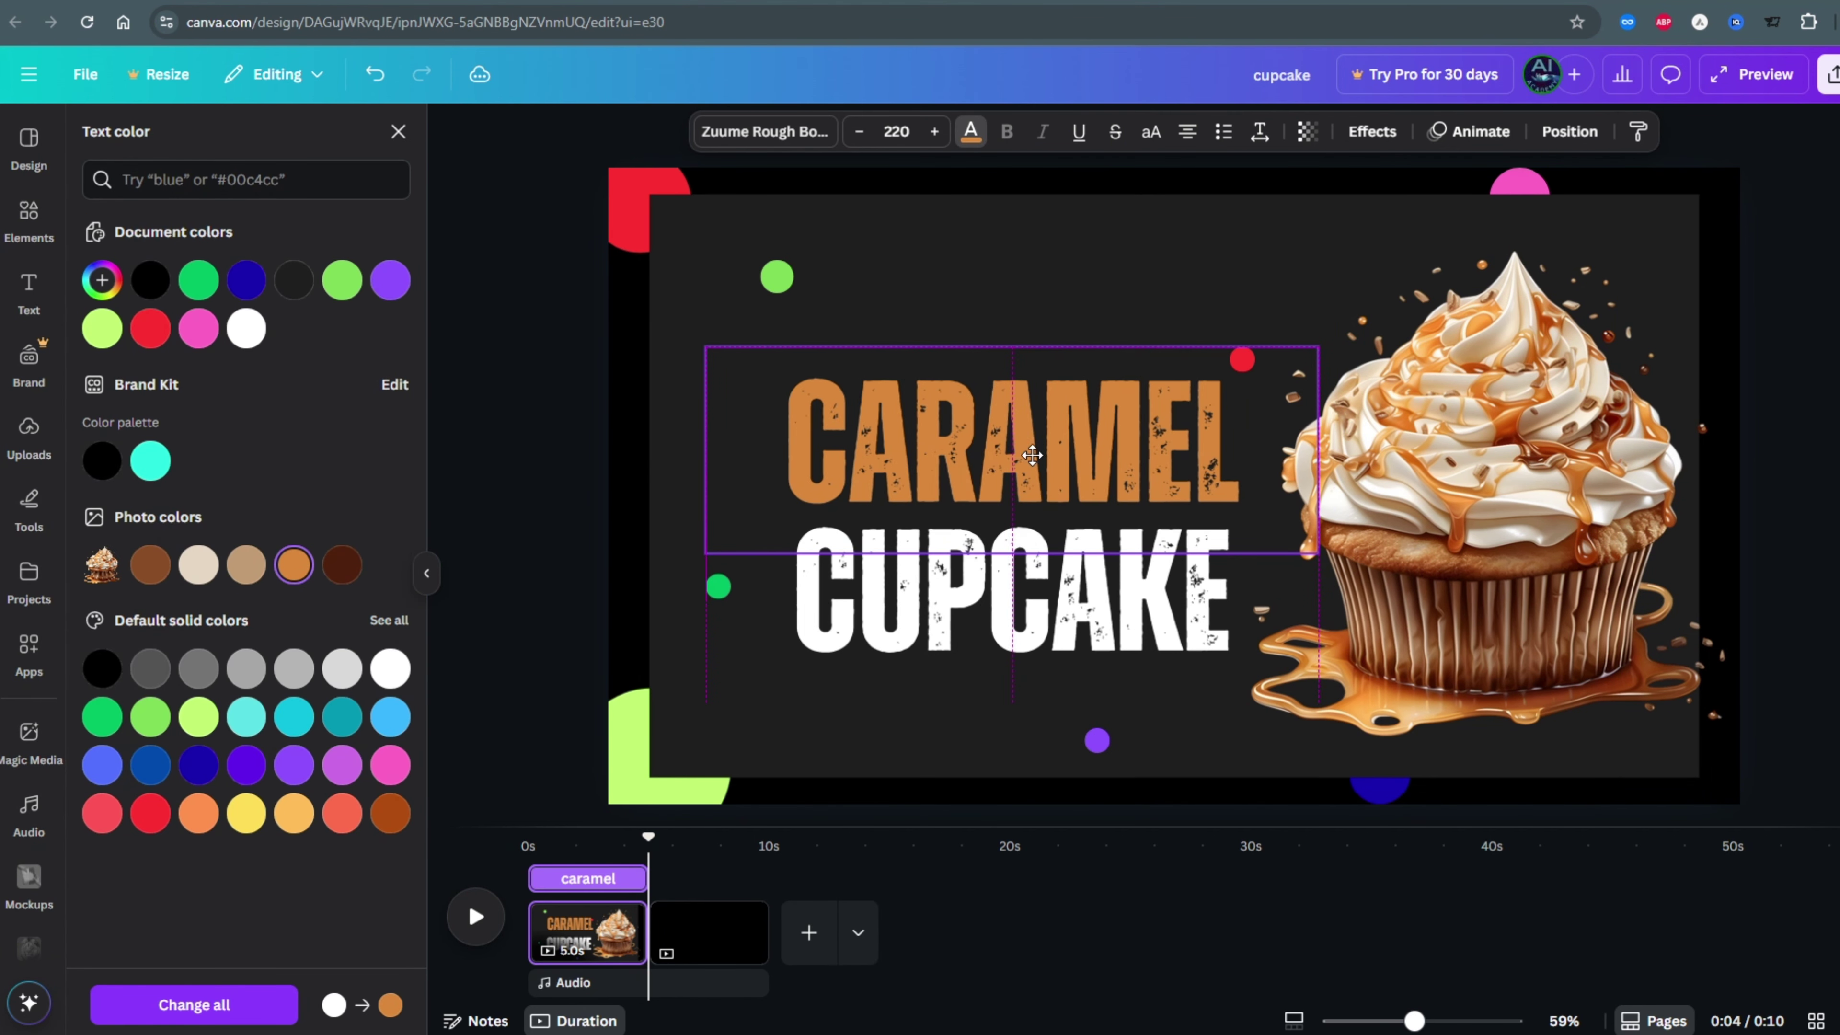
{"action": "left_click_drag", "start_coordinate": [705, 346], "coordinate": [656, 318]}
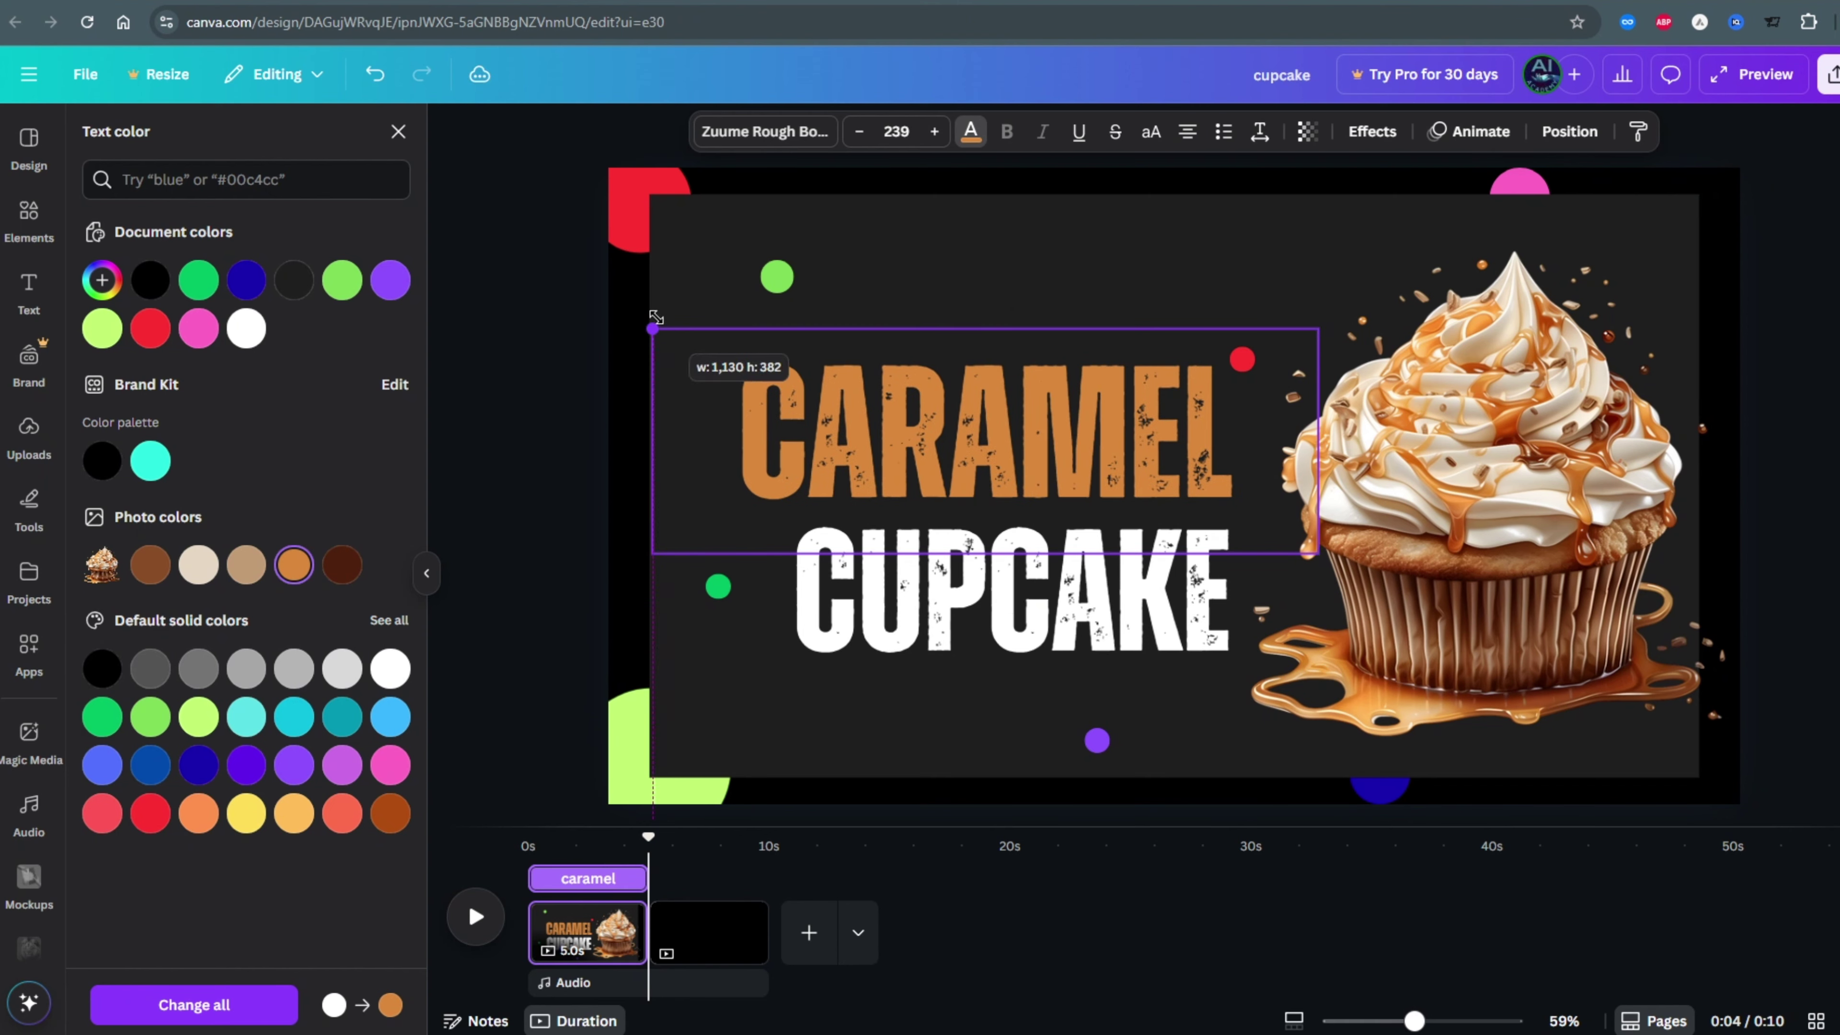
{"action": "left_click_drag", "start_coordinate": [936, 418], "coordinate": [1049, 329]}
{"action": "left_click", "coordinate": [1762, 571]}
Duplicate the CARAMEL text and set the copy in uppercase Anton.
{"action": "left_click", "coordinate": [977, 442]}
{"action": "left_click", "coordinate": [1027, 286]}
{"action": "left_click", "coordinate": [764, 131]}
{"action": "left_click", "coordinate": [243, 756]}
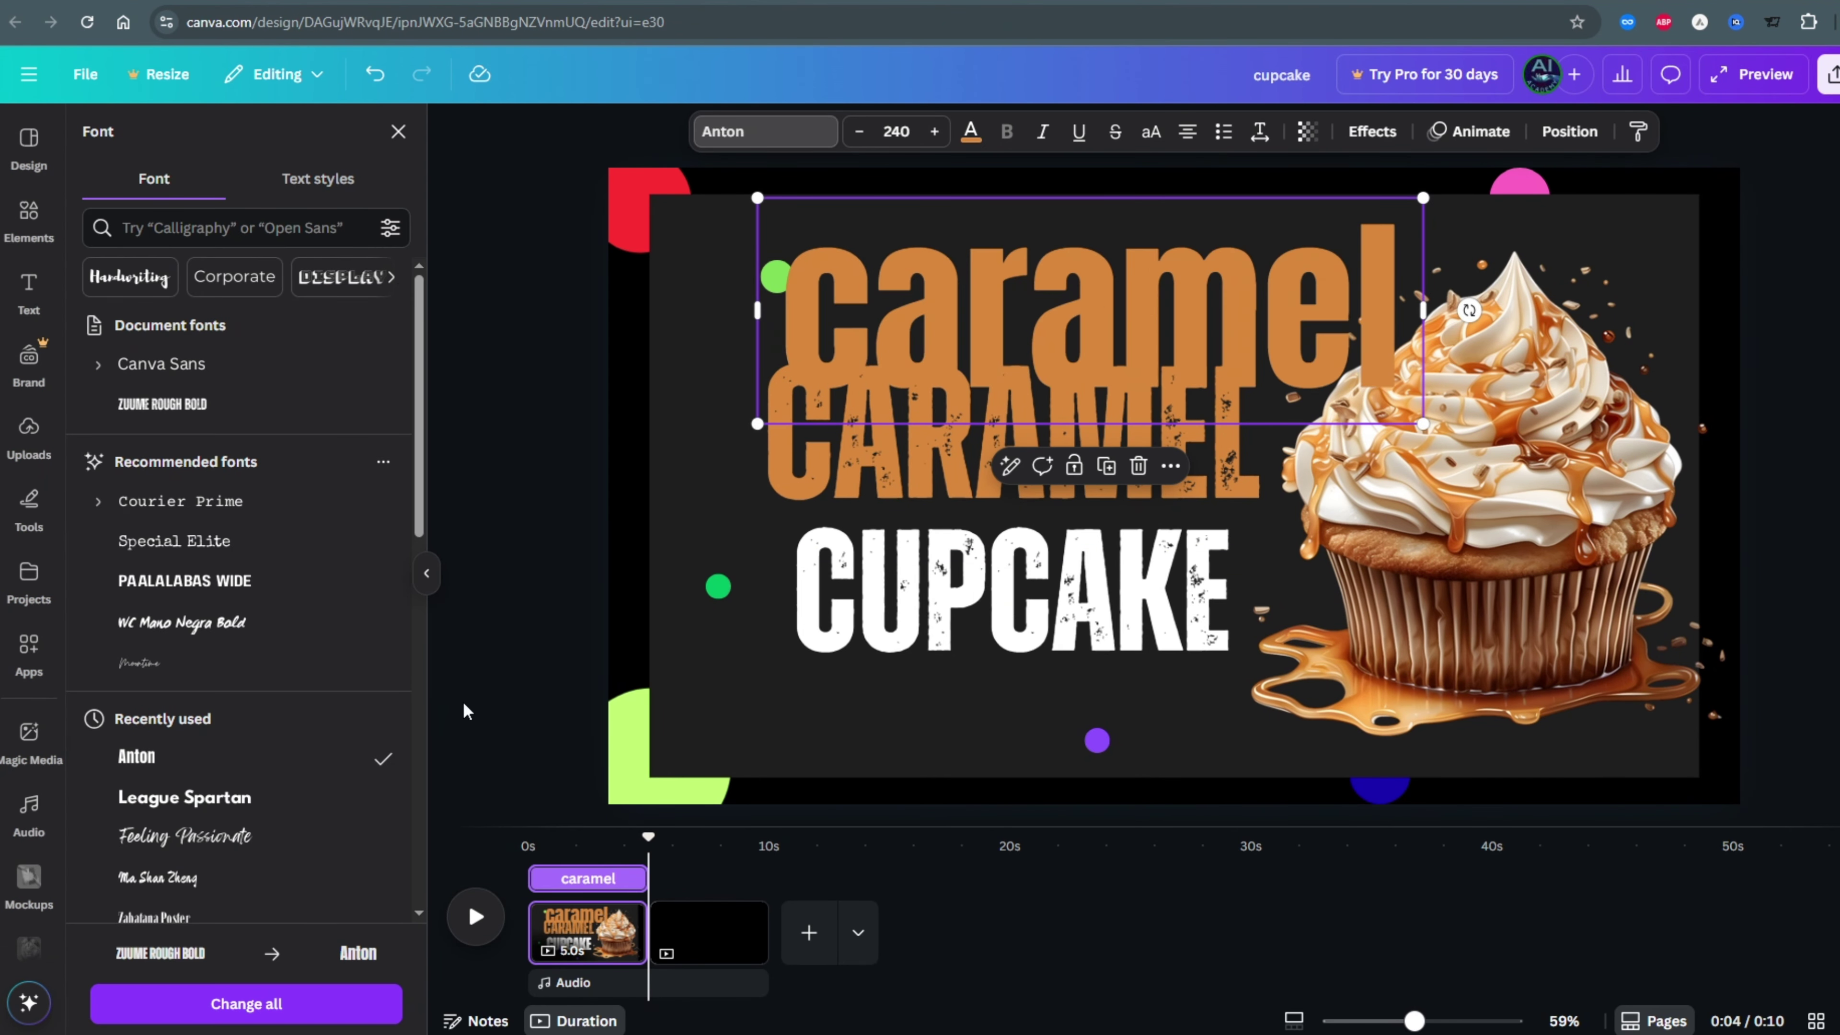
{"action": "left_click", "coordinate": [1151, 131]}
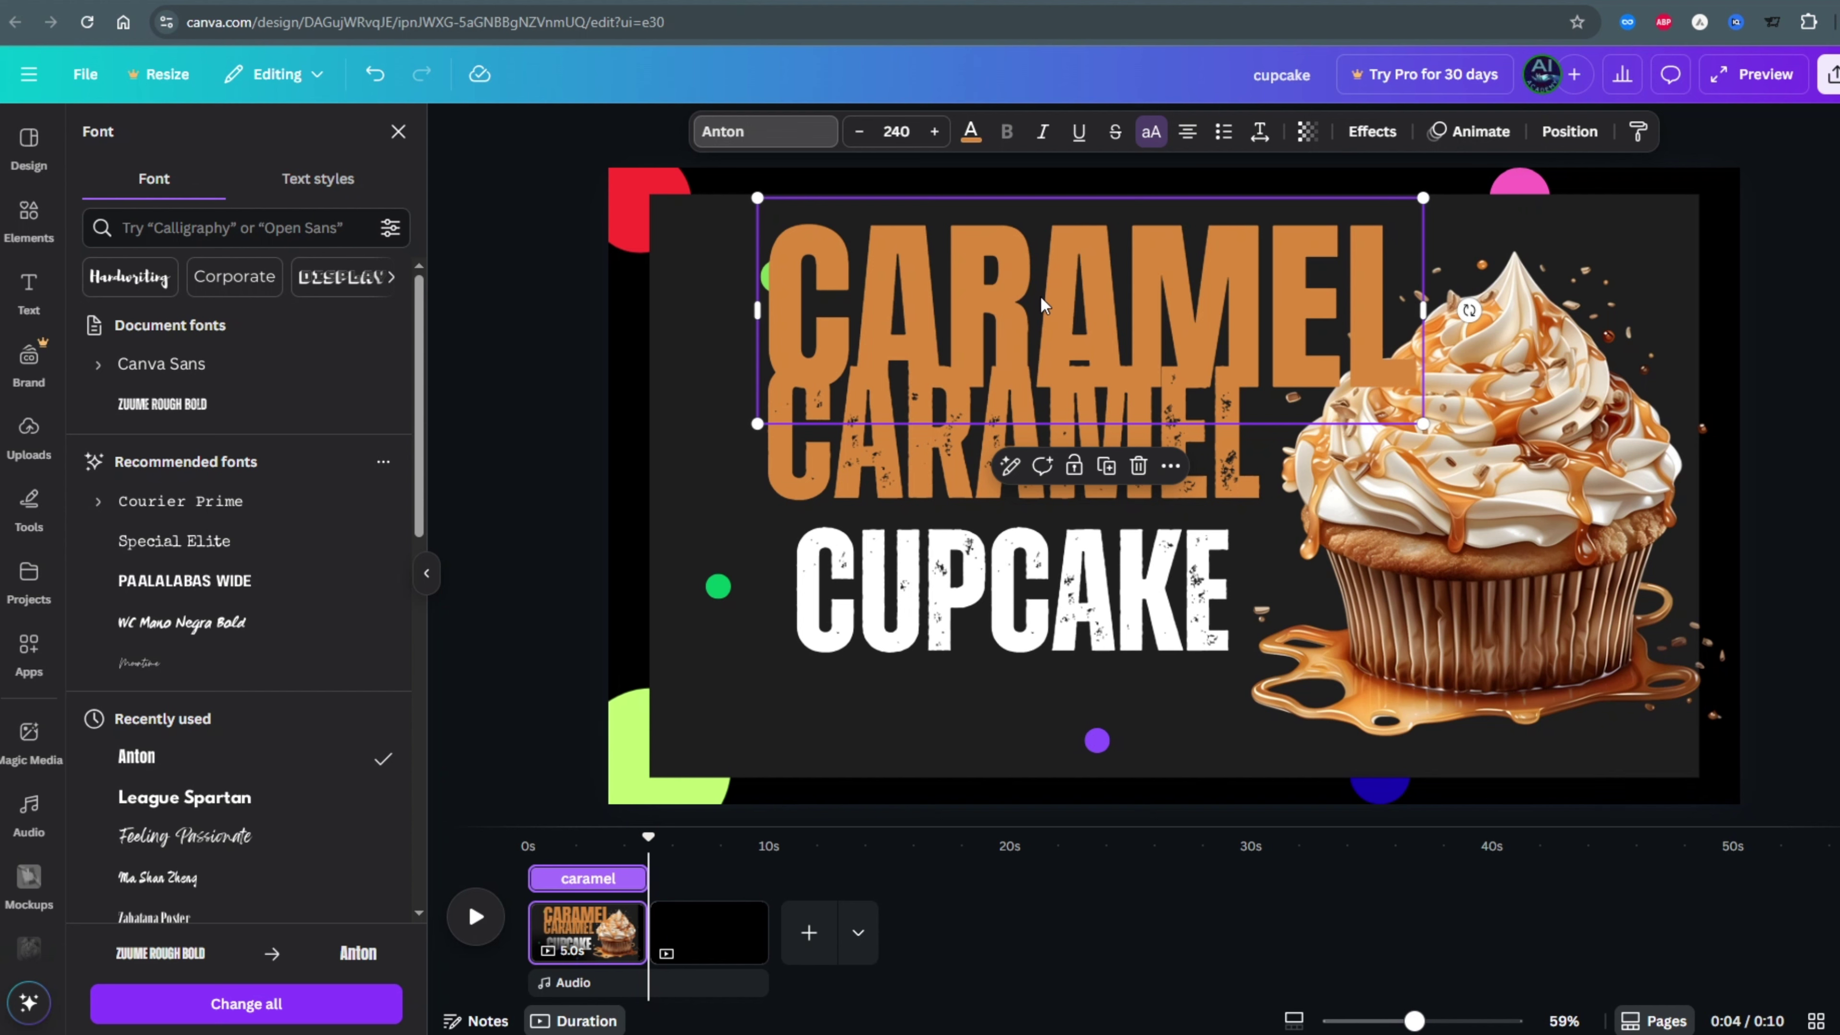
Give the Anton CARAMEL copy a Hollow effect with thickness 1 and set its transparency to 34.
{"action": "left_click", "coordinate": [1364, 133]}
{"action": "left_click", "coordinate": [135, 384]}
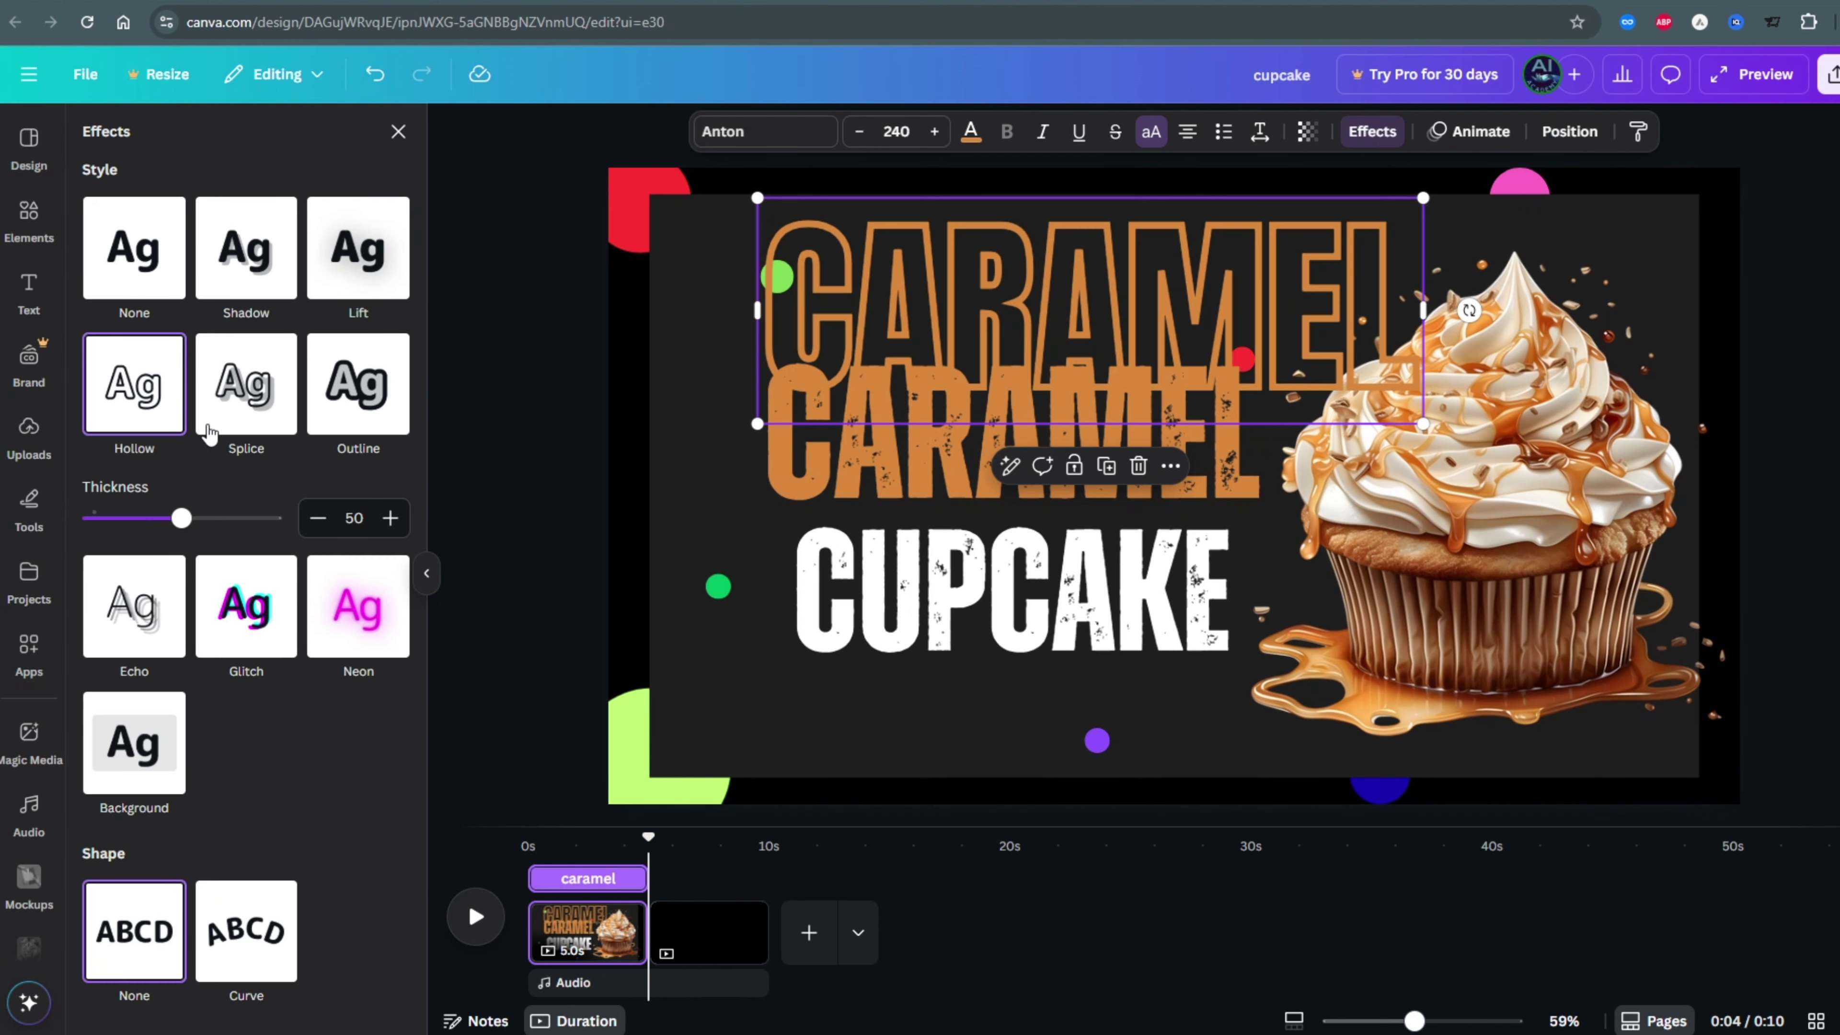
{"action": "left_click", "coordinate": [1304, 133]}
{"action": "left_click", "coordinate": [1253, 218]}
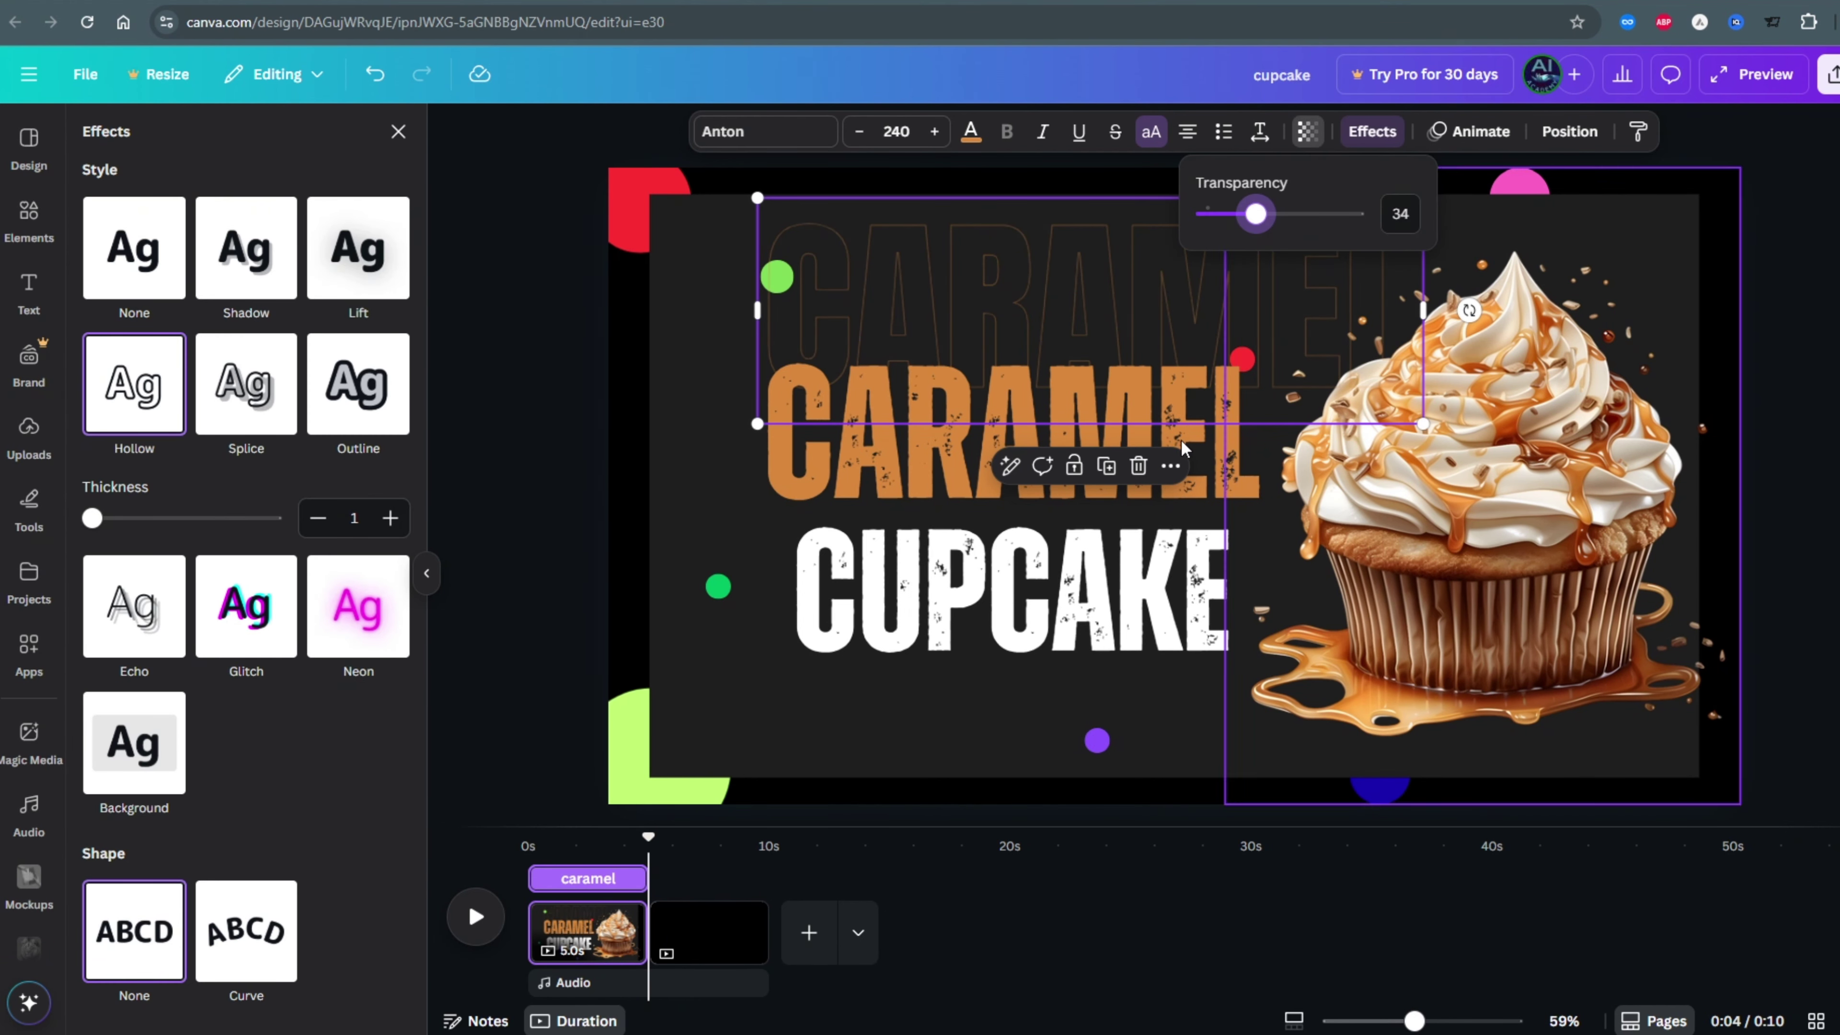
Enlarge the hollow CARAMEL text to size 700 and position it to start at the dark card's left edge.
{"action": "left_click_drag", "start_coordinate": [757, 424], "coordinate": [442, 553]}
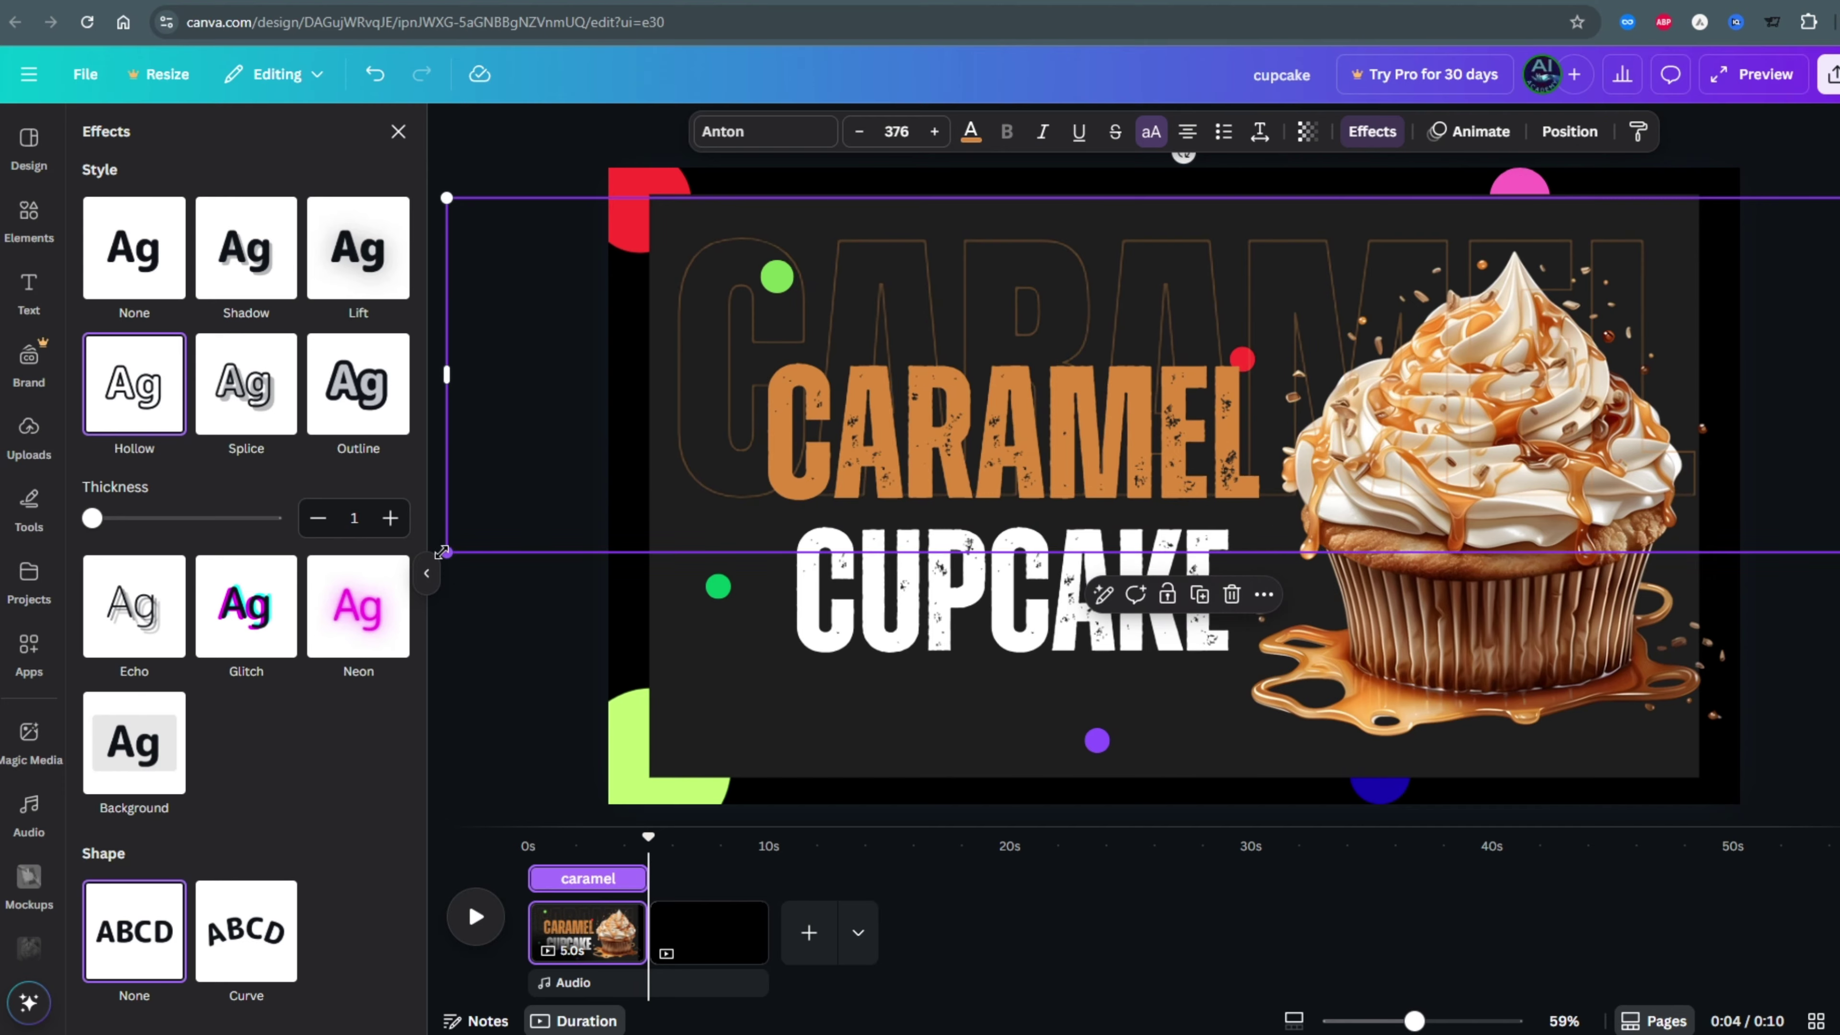
{"action": "left_click", "coordinate": [426, 573]}
{"action": "left_click_drag", "start_coordinate": [266, 552], "coordinate": [157, 578]}
{"action": "left_click_drag", "start_coordinate": [1414, 1021], "coordinate": [1388, 1021]}
{"action": "left_click_drag", "start_coordinate": [1425, 539], "coordinate": [1751, 618]}
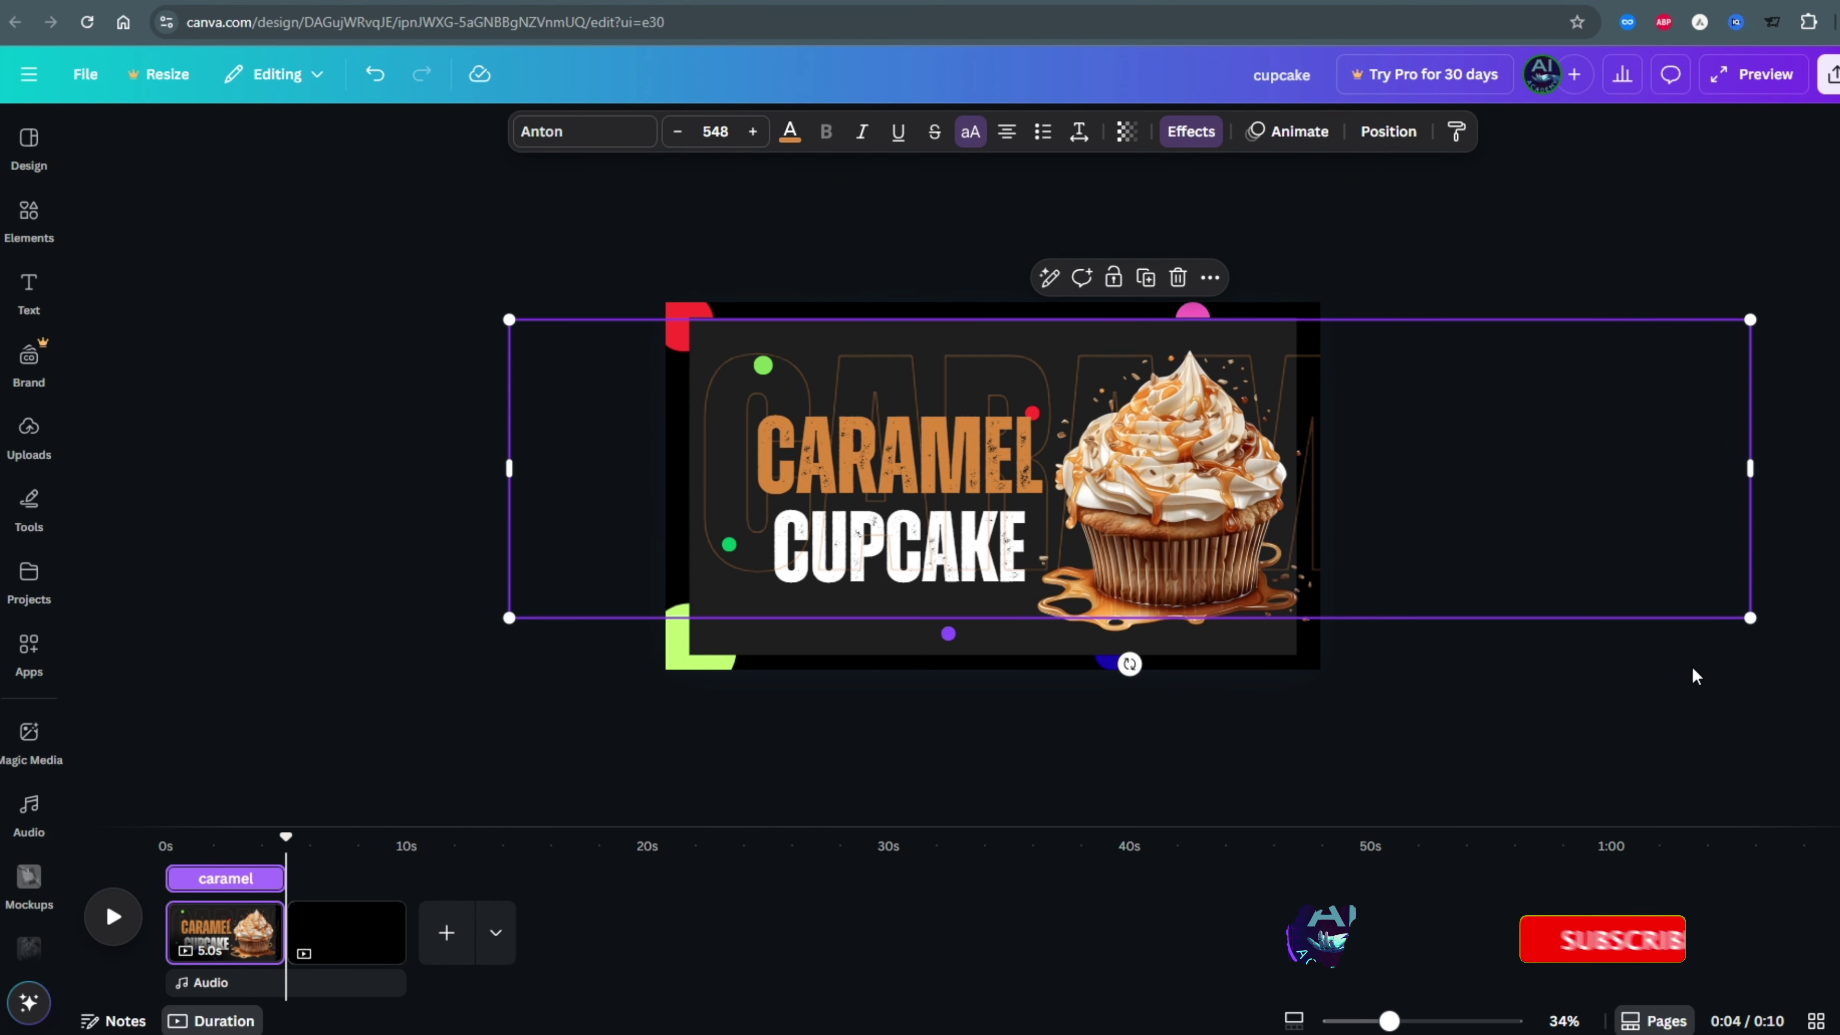
{"action": "left_click_drag", "start_coordinate": [509, 617], "coordinate": [185, 694]}
{"action": "left_click_drag", "start_coordinate": [1442, 513], "coordinate": [1520, 448]}
{"action": "left_click", "coordinate": [761, 135]}
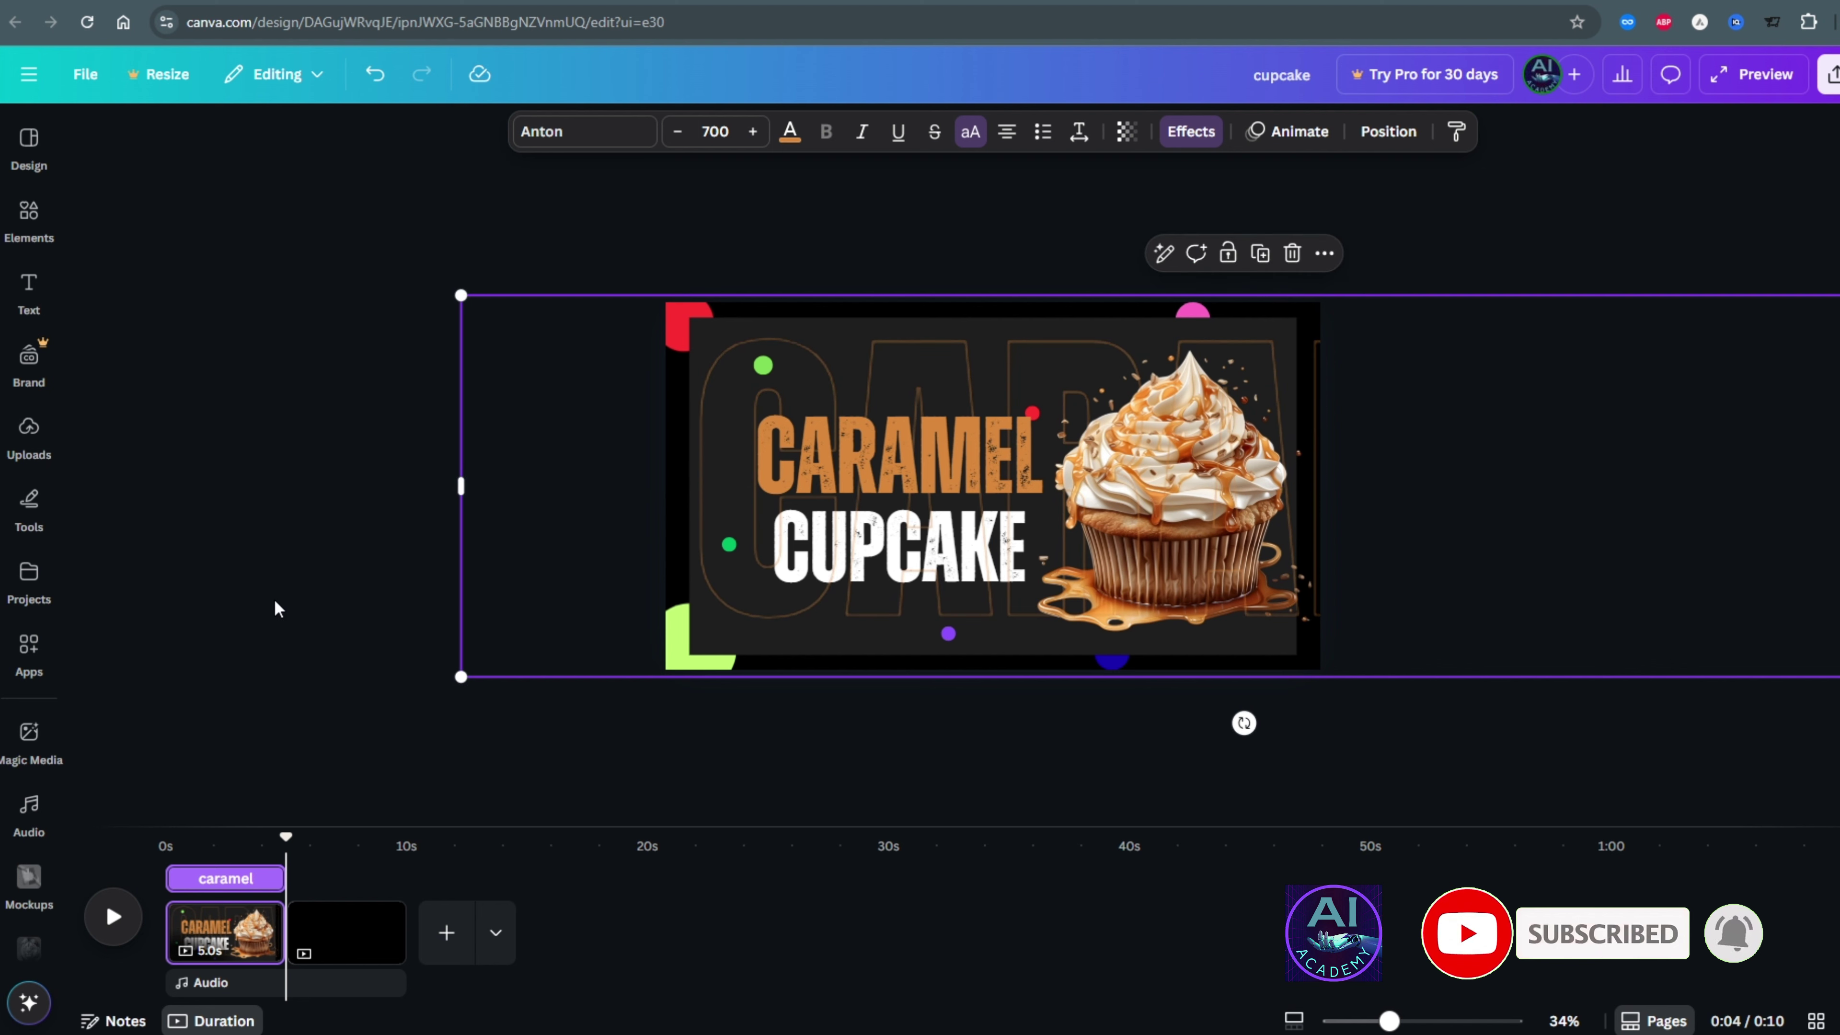
{"action": "left_click", "coordinate": [1038, 822]}
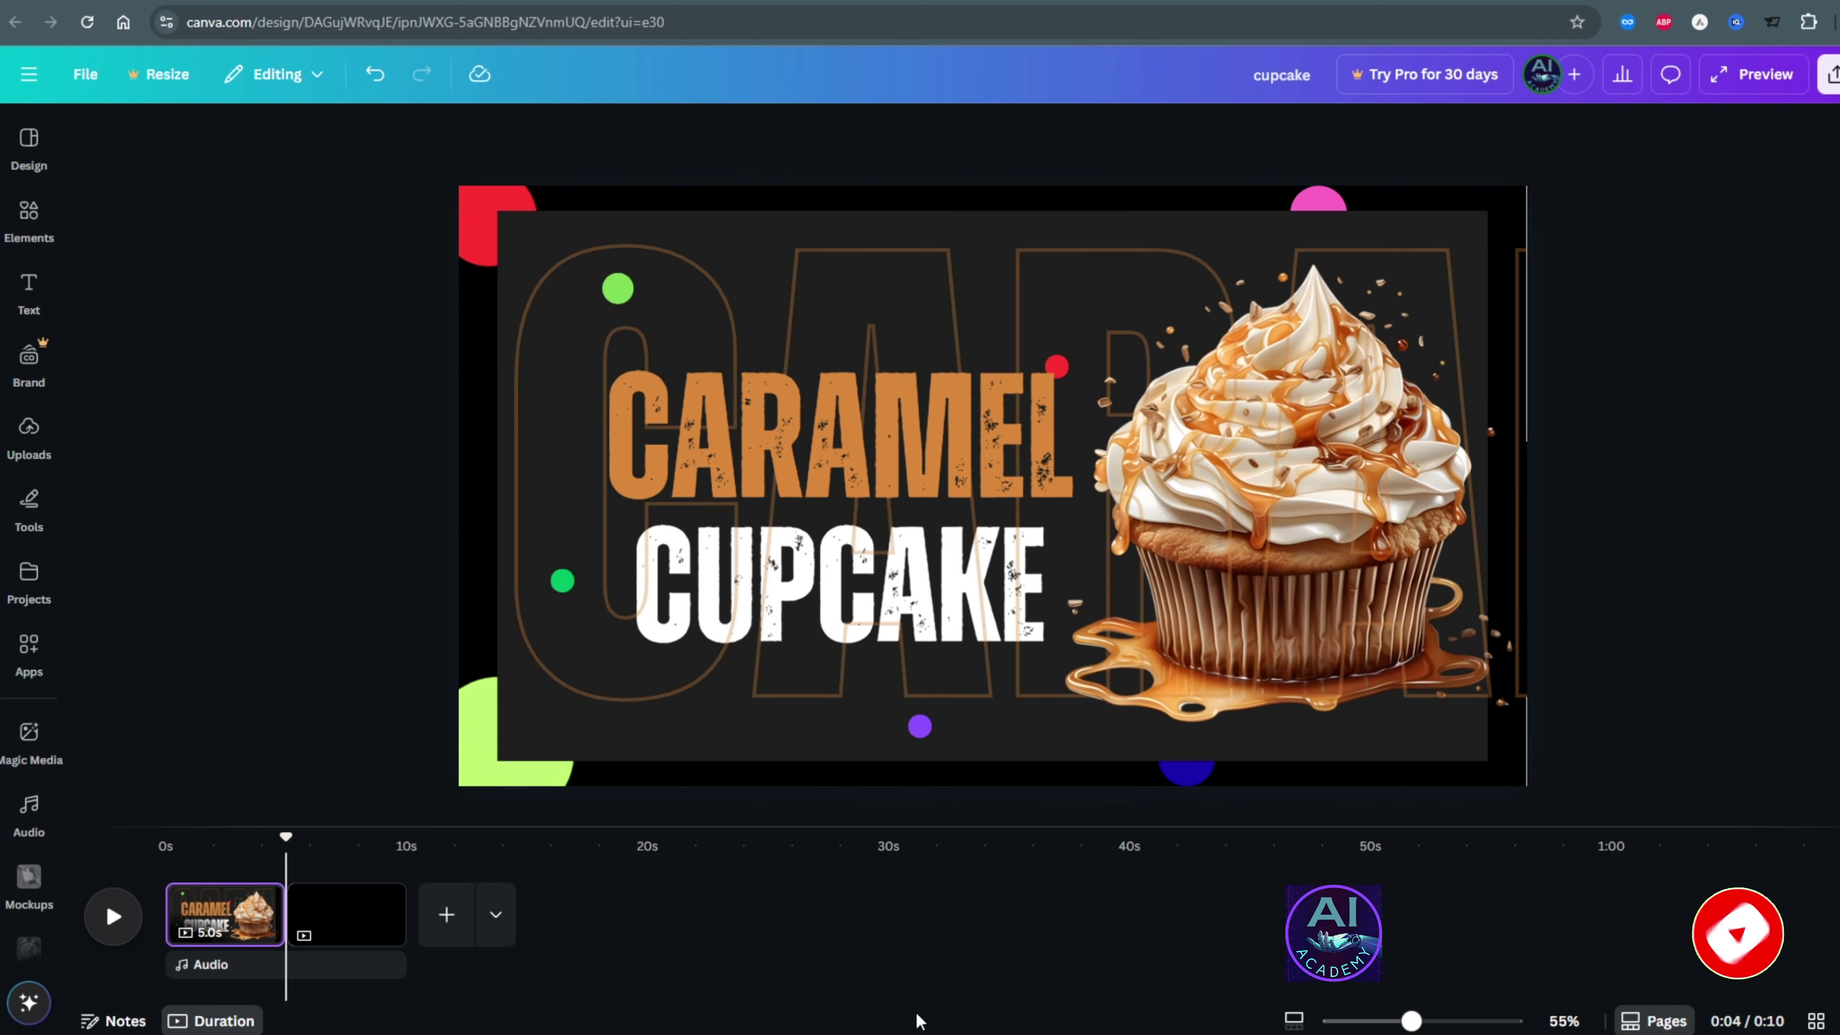
Place the uploaded yellow cupcake image on the empty second page and enlarge it to most of the page height.
{"action": "left_click", "coordinate": [343, 934]}
{"action": "left_click", "coordinate": [28, 435]}
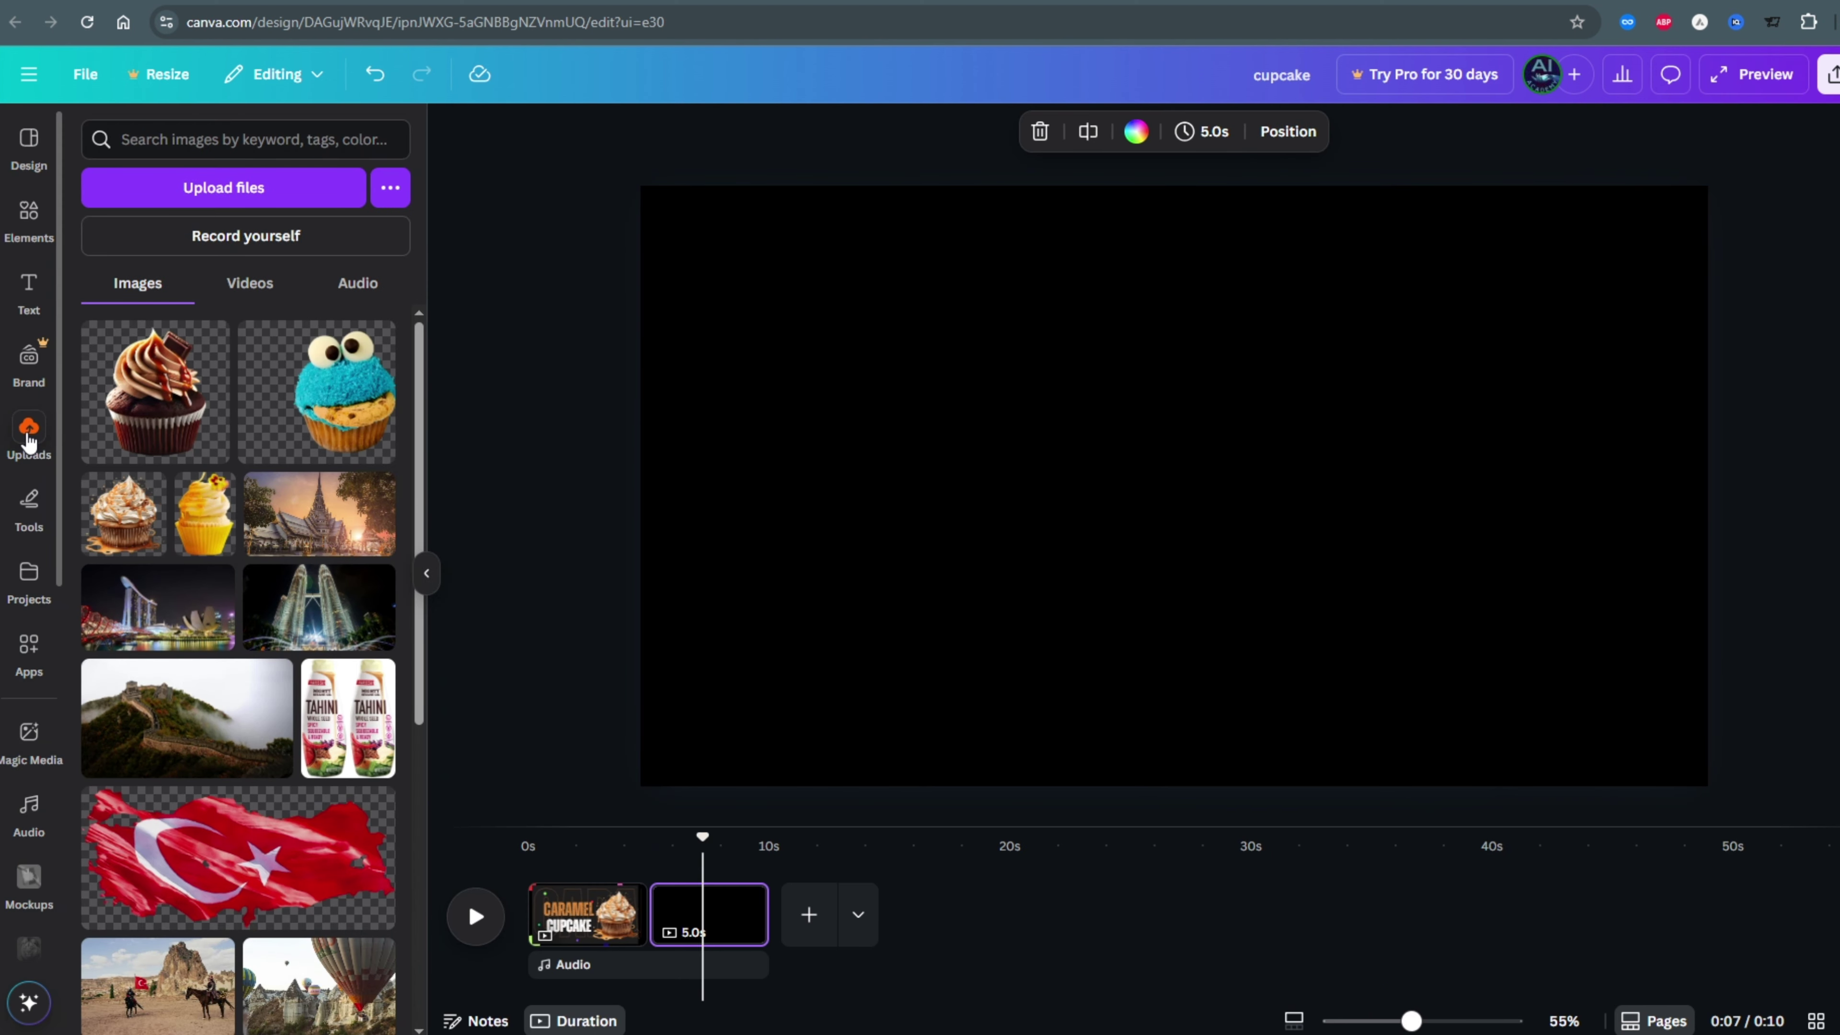
{"action": "left_click", "coordinate": [185, 526]}
{"action": "left_click_drag", "start_coordinate": [1313, 676], "coordinate": [1348, 728]}
{"action": "left_click_drag", "start_coordinate": [1349, 297], "coordinate": [1417, 267]}
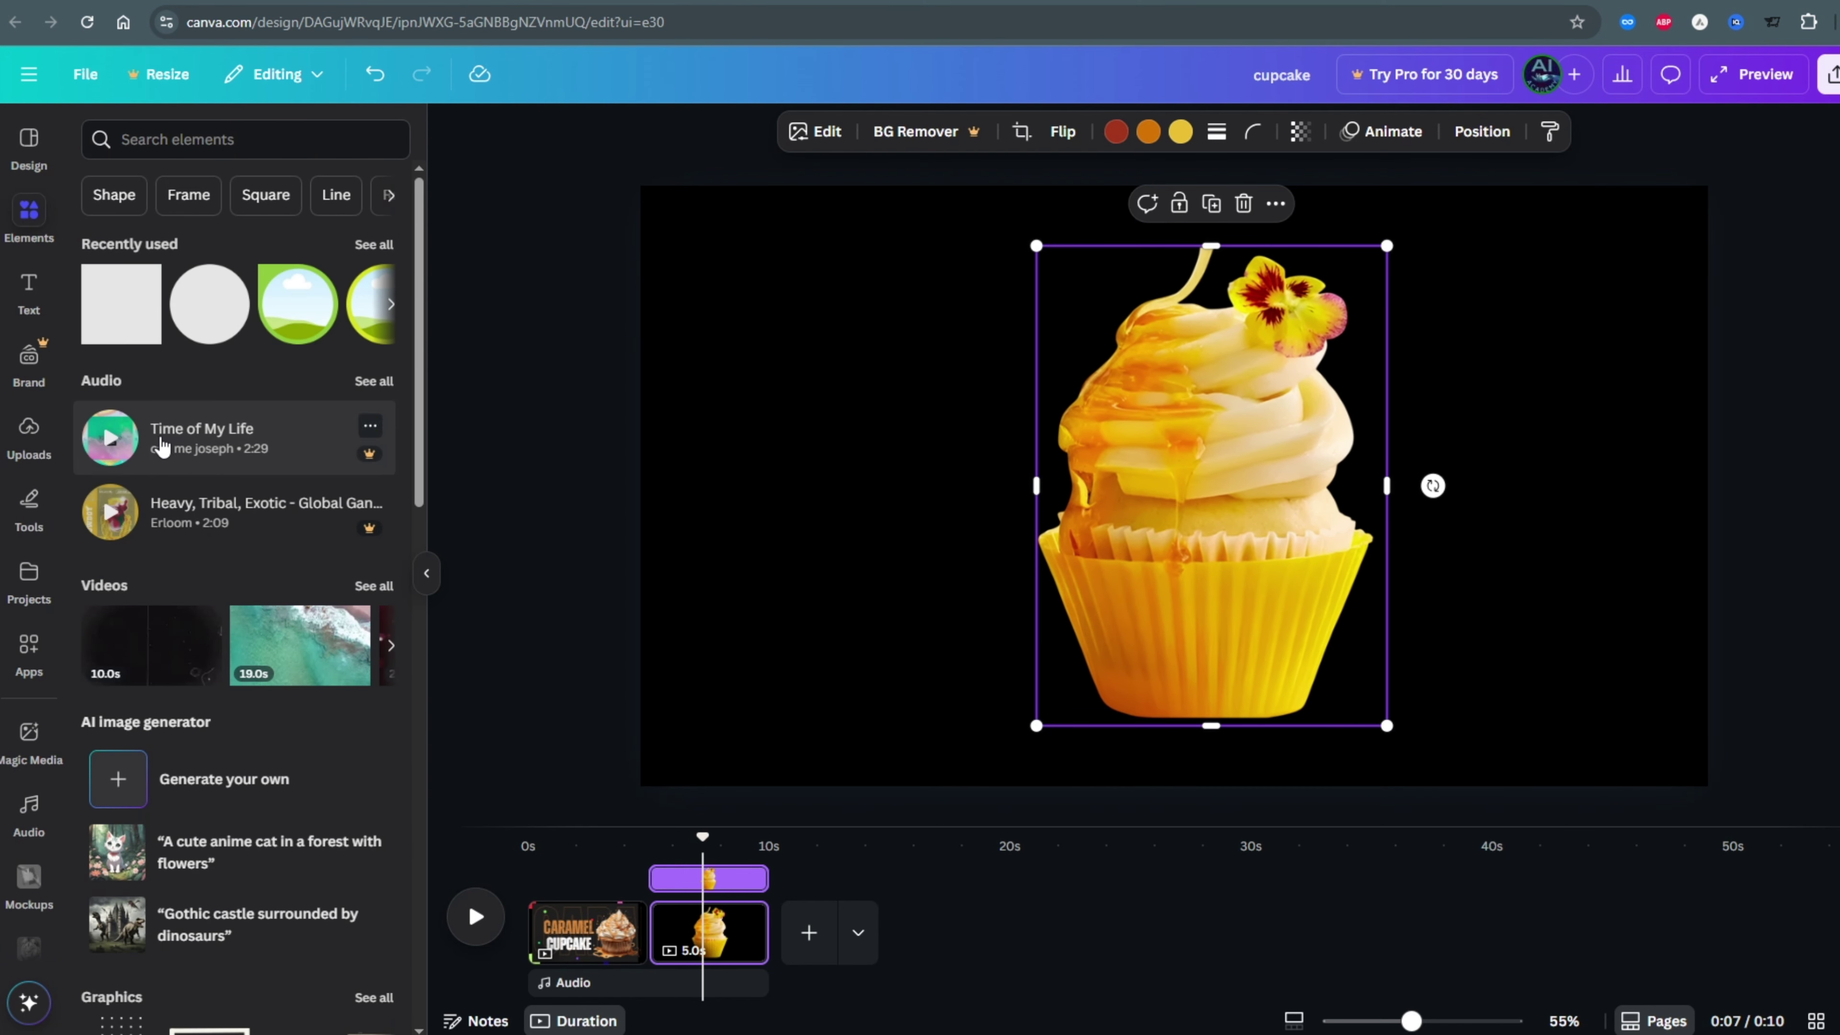
Add a square over the yellow cupcake, reshape it into a narrow strip spanning the full page height, and make it fully transparent.
{"action": "left_click", "coordinate": [134, 322]}
{"action": "left_click_drag", "start_coordinate": [1179, 395], "coordinate": [1189, 202]}
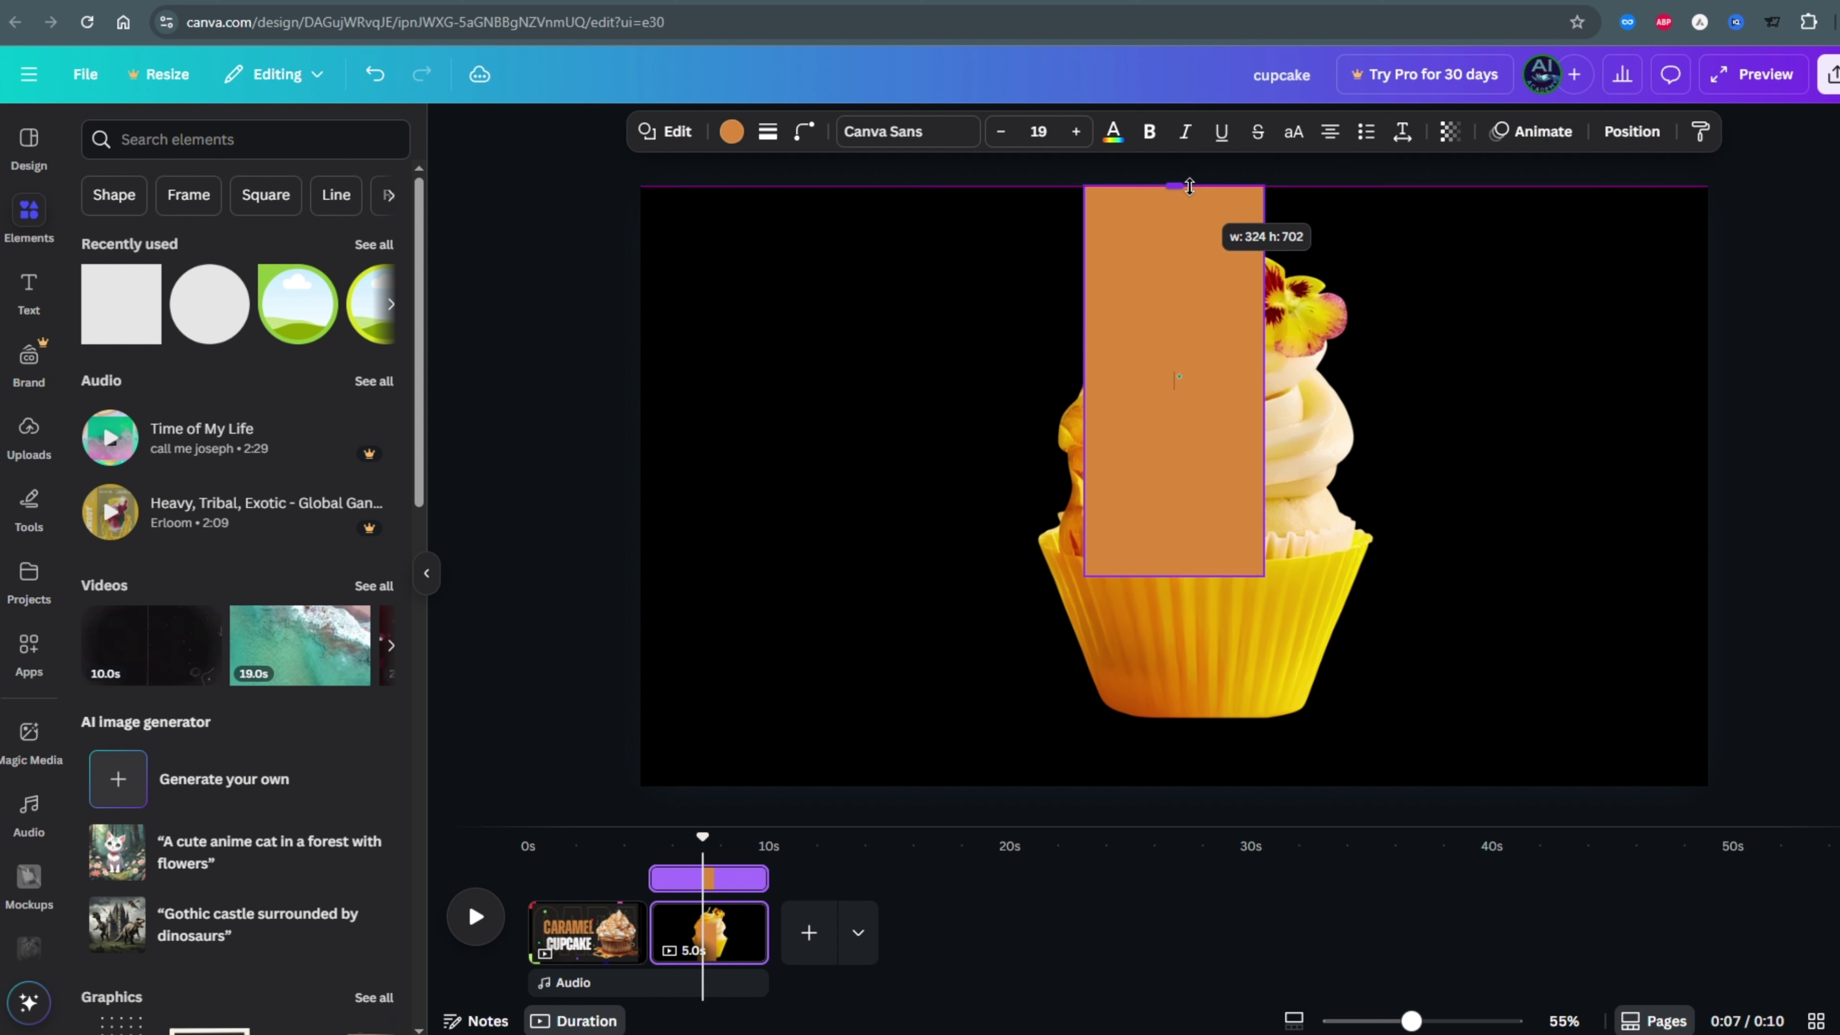
{"action": "left_click_drag", "start_coordinate": [1171, 578], "coordinate": [1190, 784]}
{"action": "left_click_drag", "start_coordinate": [1081, 482], "coordinate": [1244, 487]}
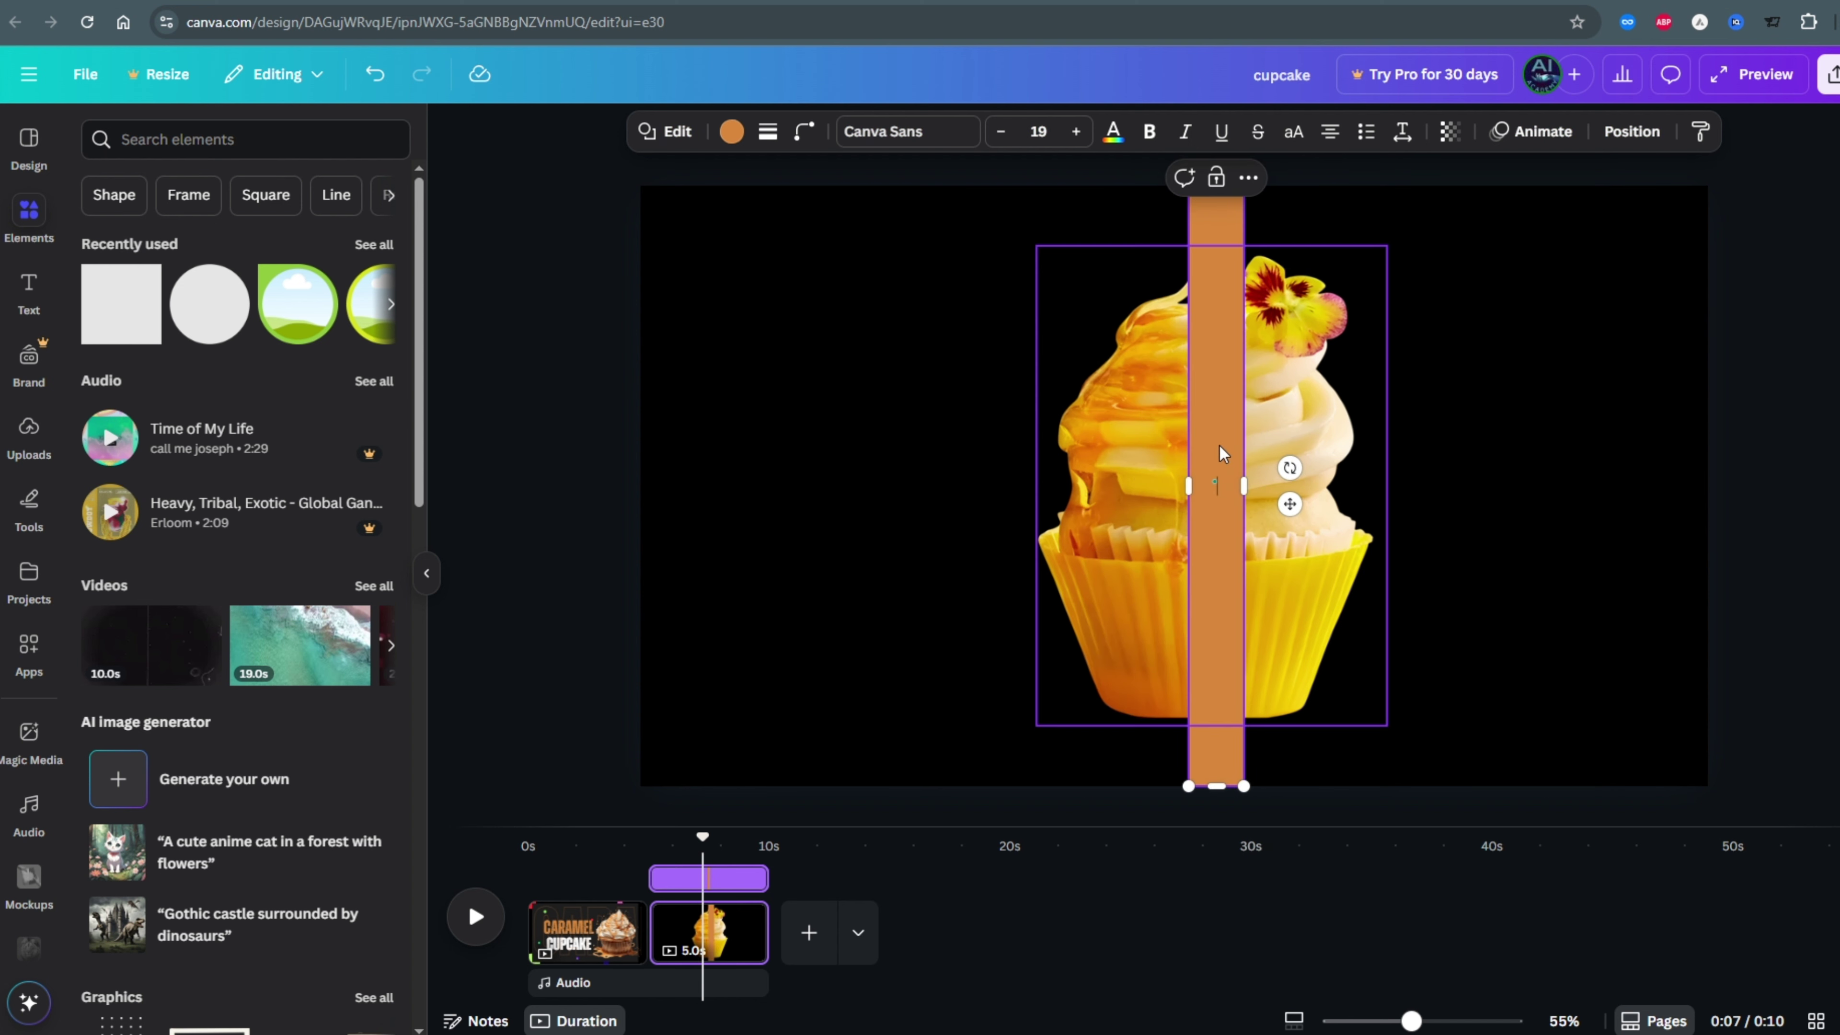
{"action": "left_click", "coordinate": [1451, 132]}
{"action": "left_click_drag", "start_coordinate": [1495, 209], "coordinate": [1343, 209]}
Group the transparent strip with the yellow cupcake image on the second page.
{"action": "left_click", "coordinate": [842, 312]}
{"action": "left_click_drag", "start_coordinate": [841, 312], "coordinate": [1577, 607]}
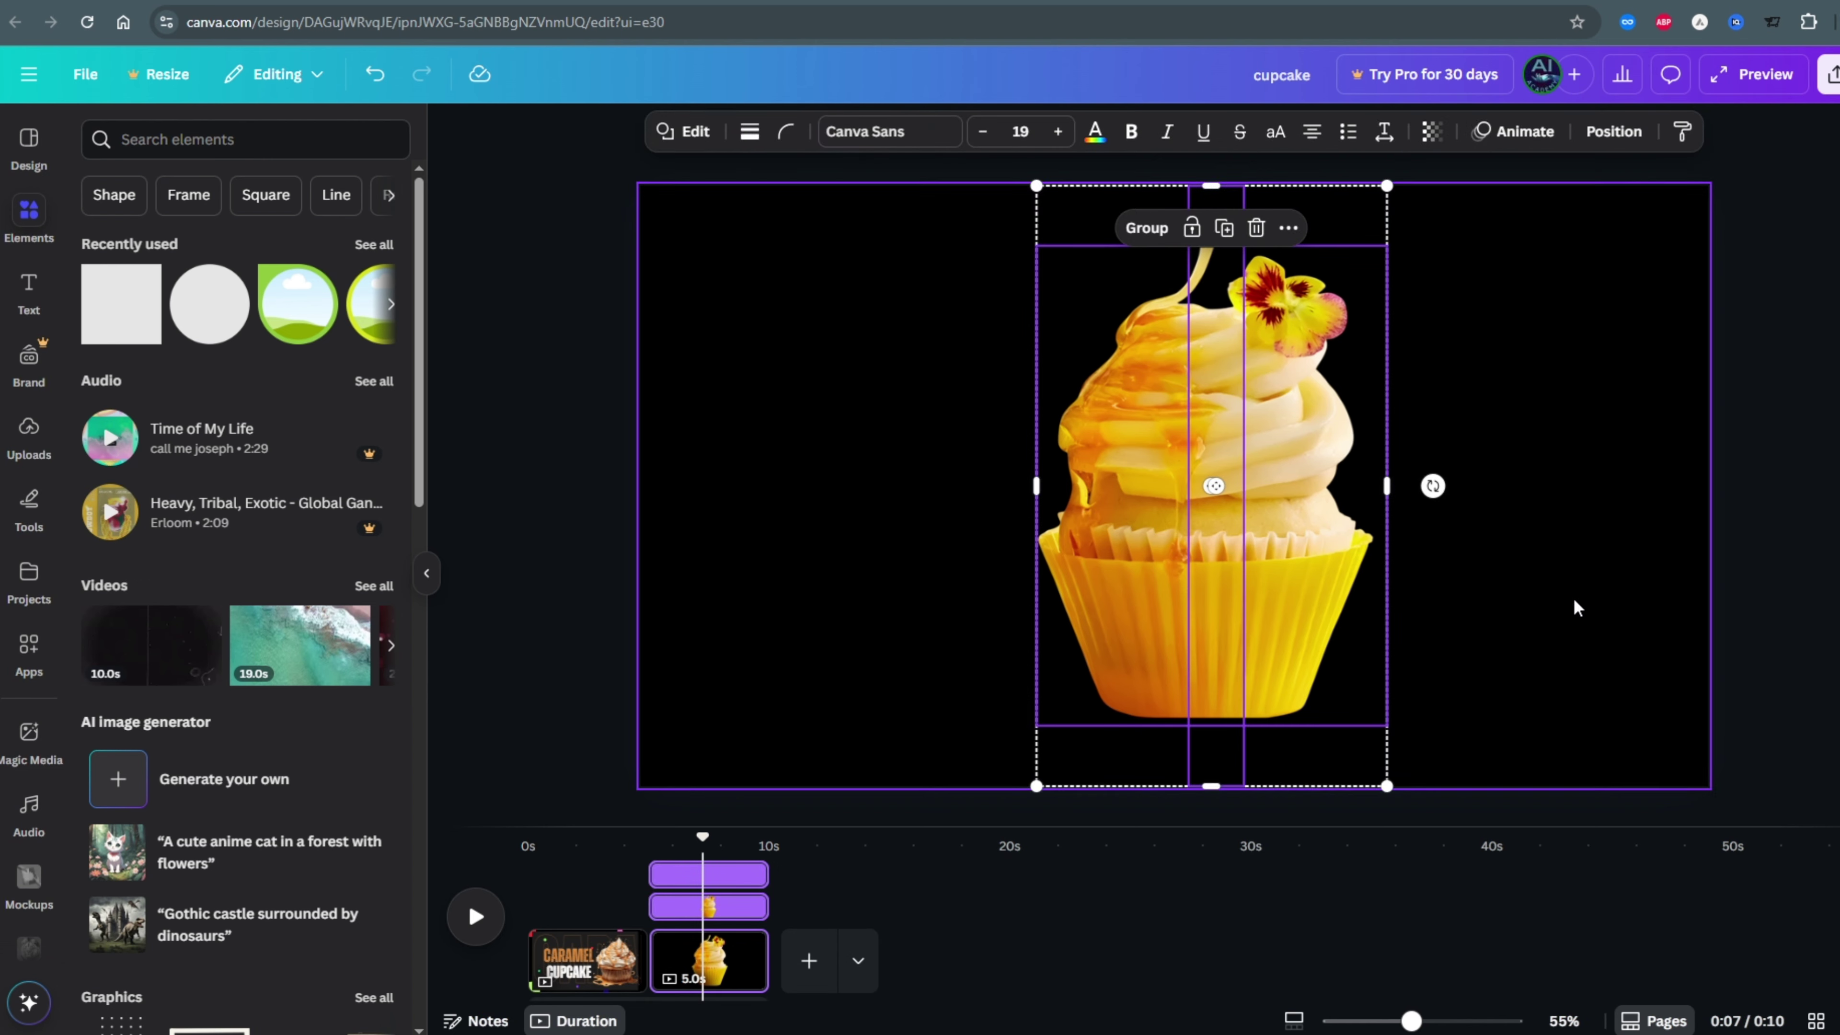
{"action": "left_click", "coordinate": [1147, 228]}
Transfer the yellow cupcake group to the first page and park it beyond the page's upper edge, above the caramel cupcake.
{"action": "key", "text": "ctrl+x"}
{"action": "left_click", "coordinate": [598, 936]}
{"action": "key", "text": "ctrl+v"}
{"action": "left_click_drag", "start_coordinate": [1187, 551], "coordinate": [1496, 551]}
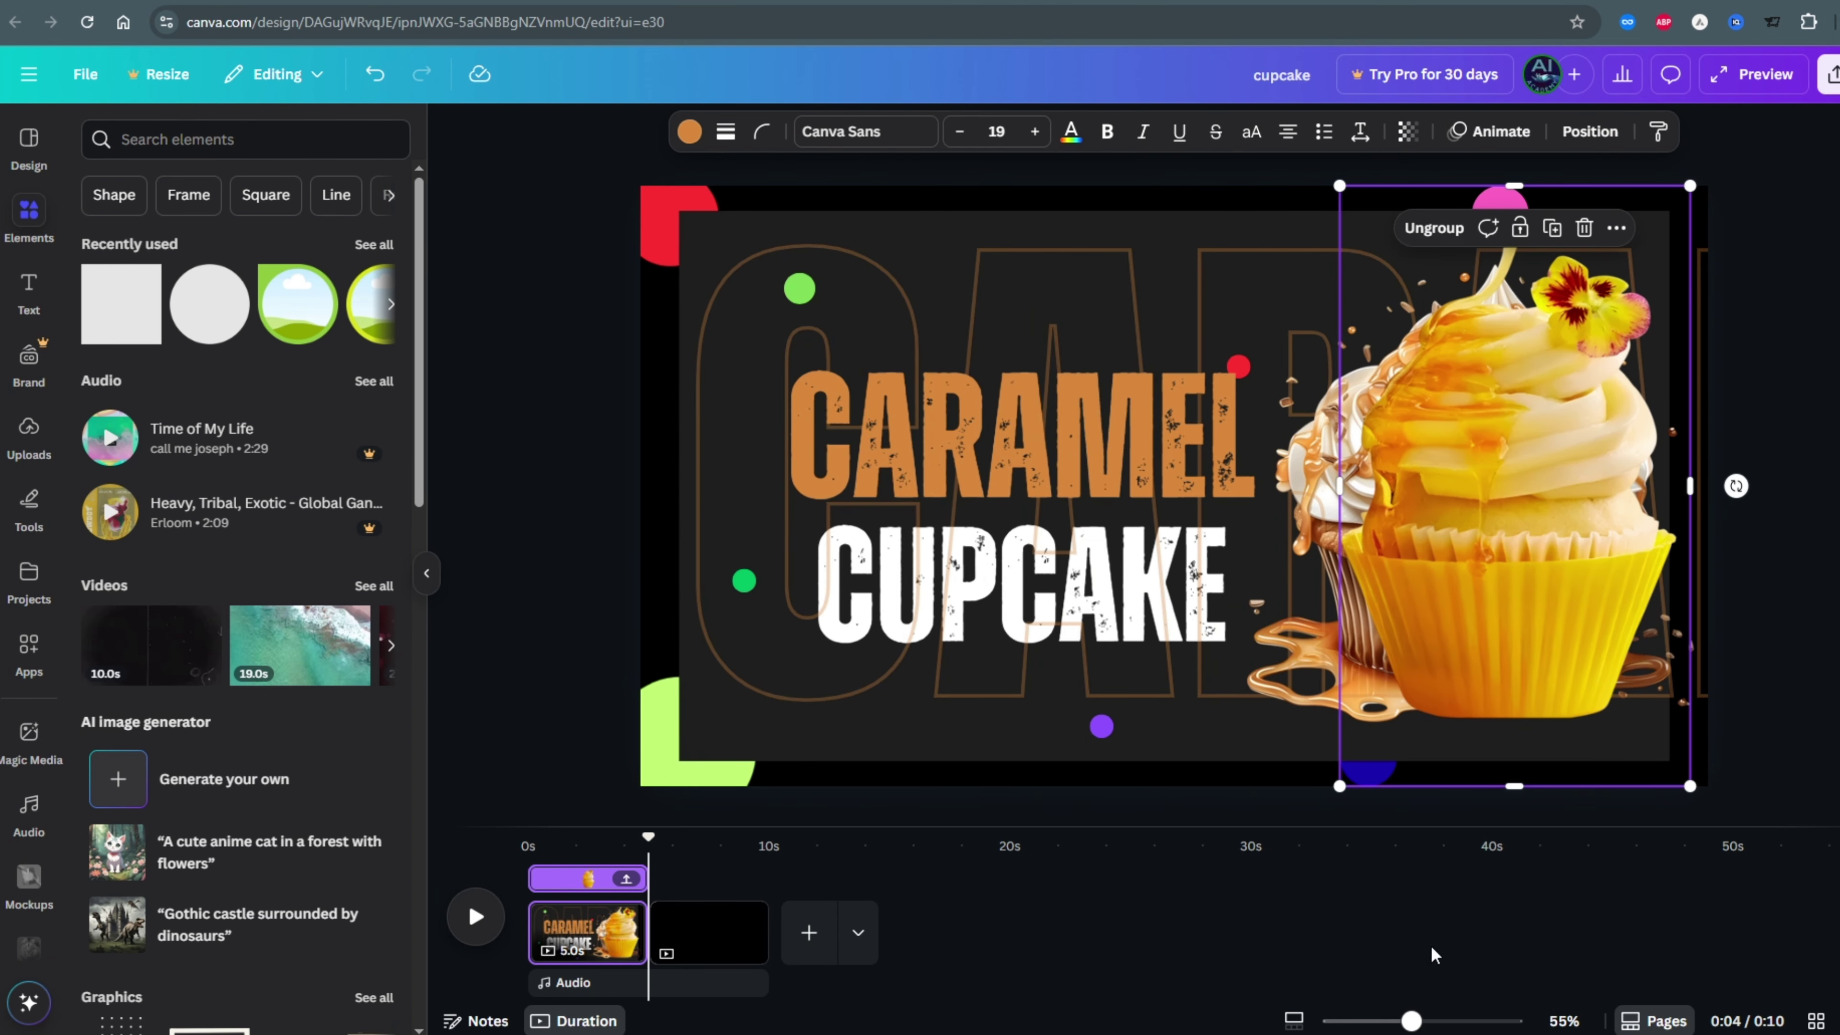
{"action": "left_click_drag", "start_coordinate": [1411, 1021], "coordinate": [1400, 1020]}
{"action": "left_click_drag", "start_coordinate": [1470, 614], "coordinate": [1474, 244]}
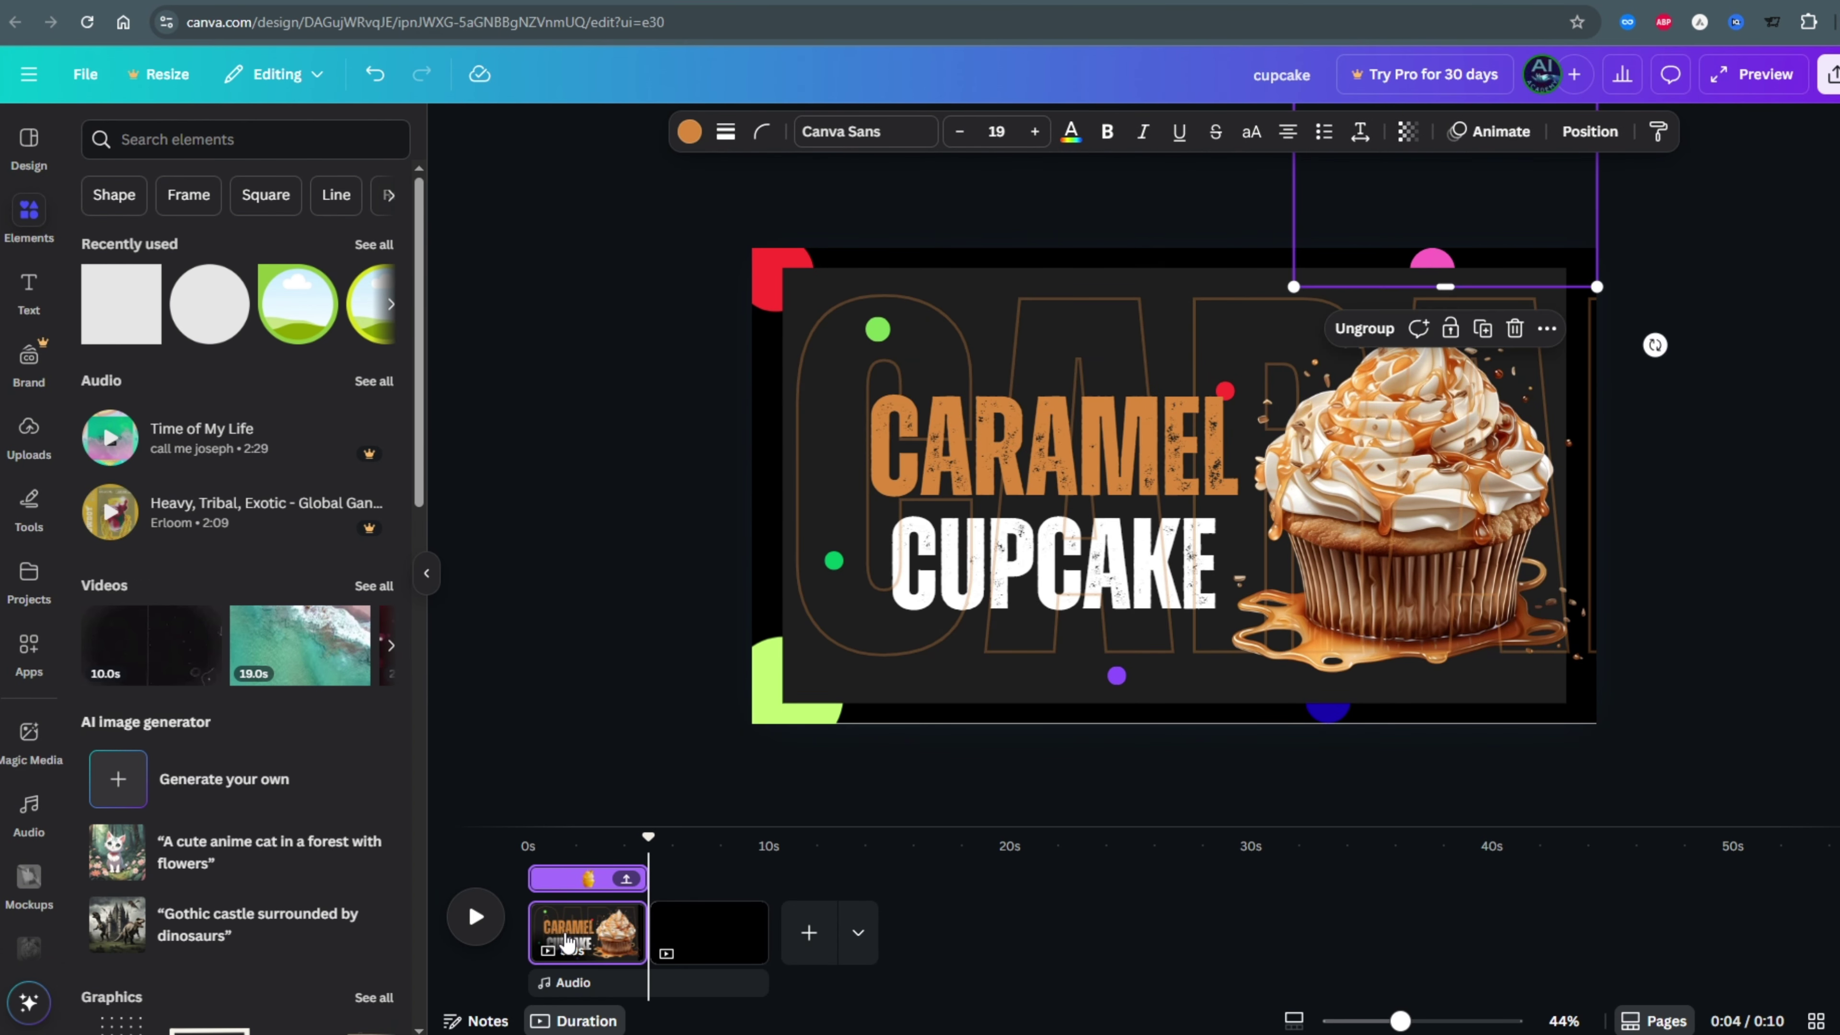
Add the heading "mango" and style it in yellow, uppercase Zuume Rough Bold.
{"action": "left_click", "coordinate": [29, 290]}
{"action": "left_click", "coordinate": [194, 427]}
{"action": "type", "text": "mango"}
{"action": "left_click_drag", "start_coordinate": [1294, 362], "coordinate": [854, 558]}
{"action": "left_click", "coordinate": [970, 132]}
{"action": "left_click", "coordinate": [246, 621]}
{"action": "left_click", "coordinate": [1151, 131]}
{"action": "left_click", "coordinate": [755, 138]}
{"action": "left_click", "coordinate": [202, 447]}
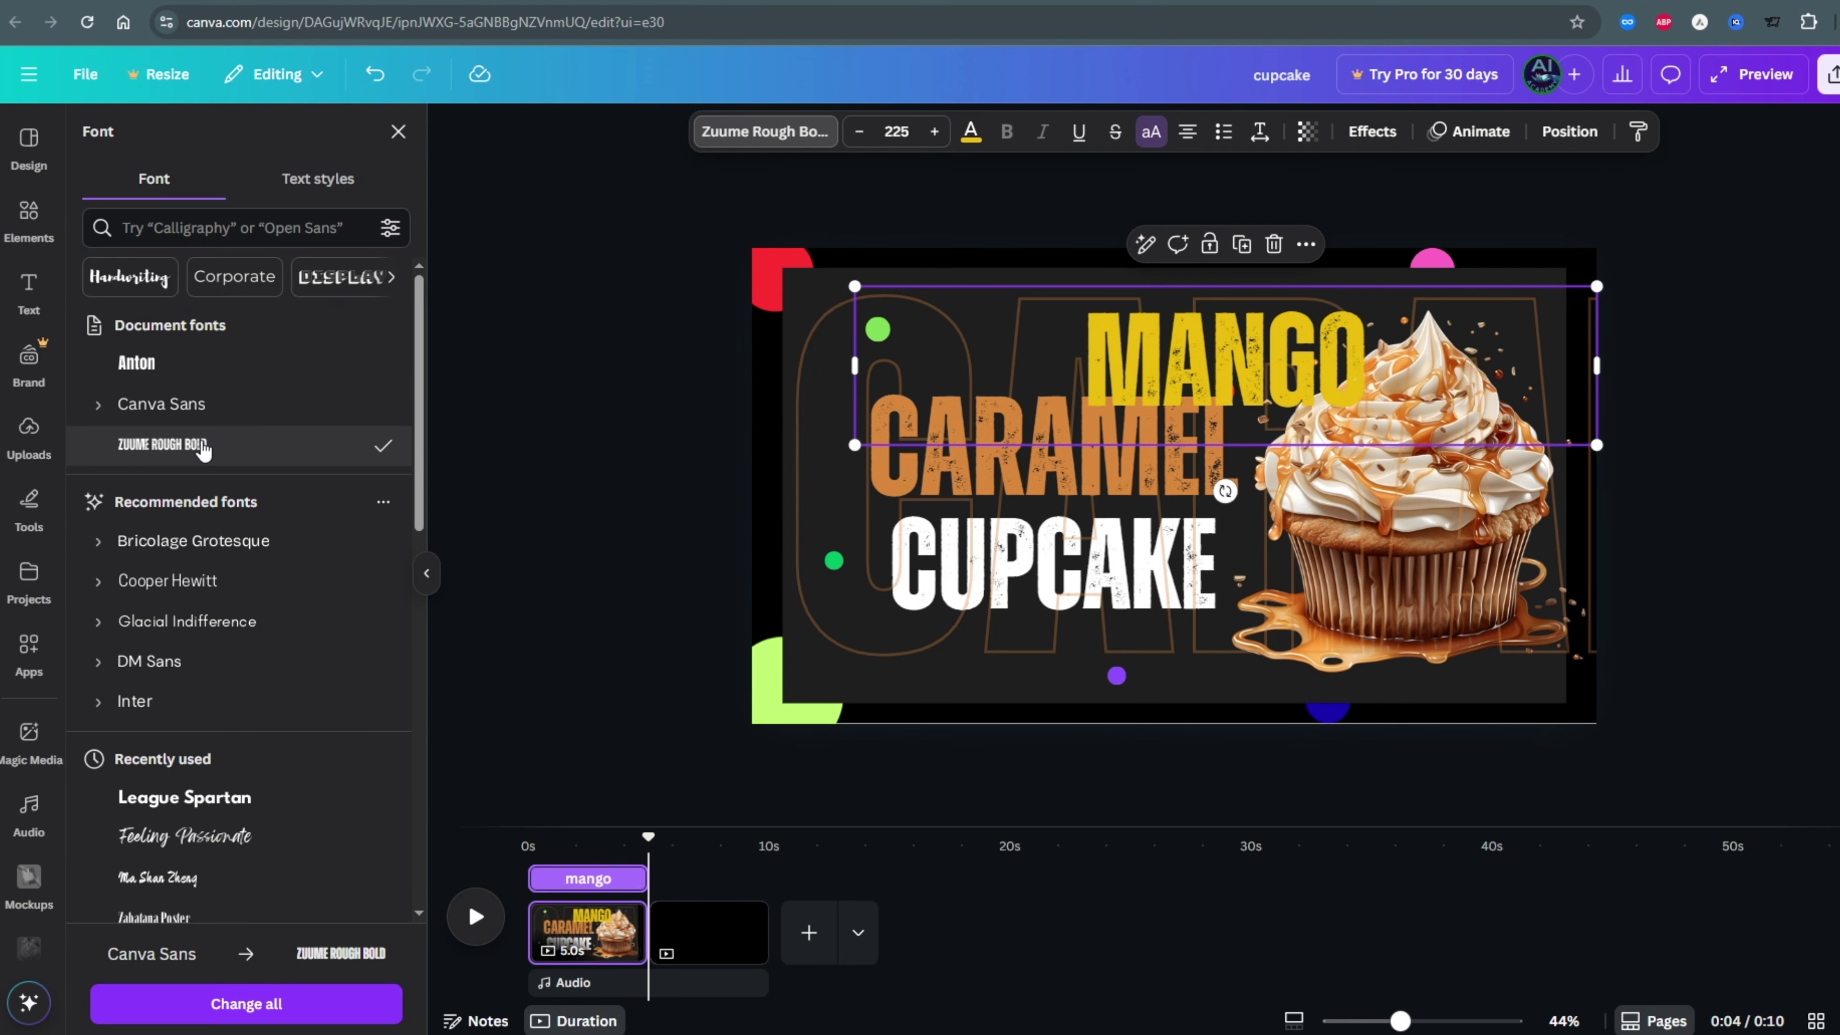
Enlarge the MANGO heading to size 255 and park it just above the page, over the CARAMEL heading.
{"action": "left_click_drag", "start_coordinate": [1597, 445], "coordinate": [1474, 493]}
{"action": "left_click_drag", "start_coordinate": [1175, 439], "coordinate": [1098, 332]}
{"action": "left_click_drag", "start_coordinate": [754, 413], "coordinate": [836, 387]}
{"action": "left_click_drag", "start_coordinate": [1130, 331], "coordinate": [1082, 218]}
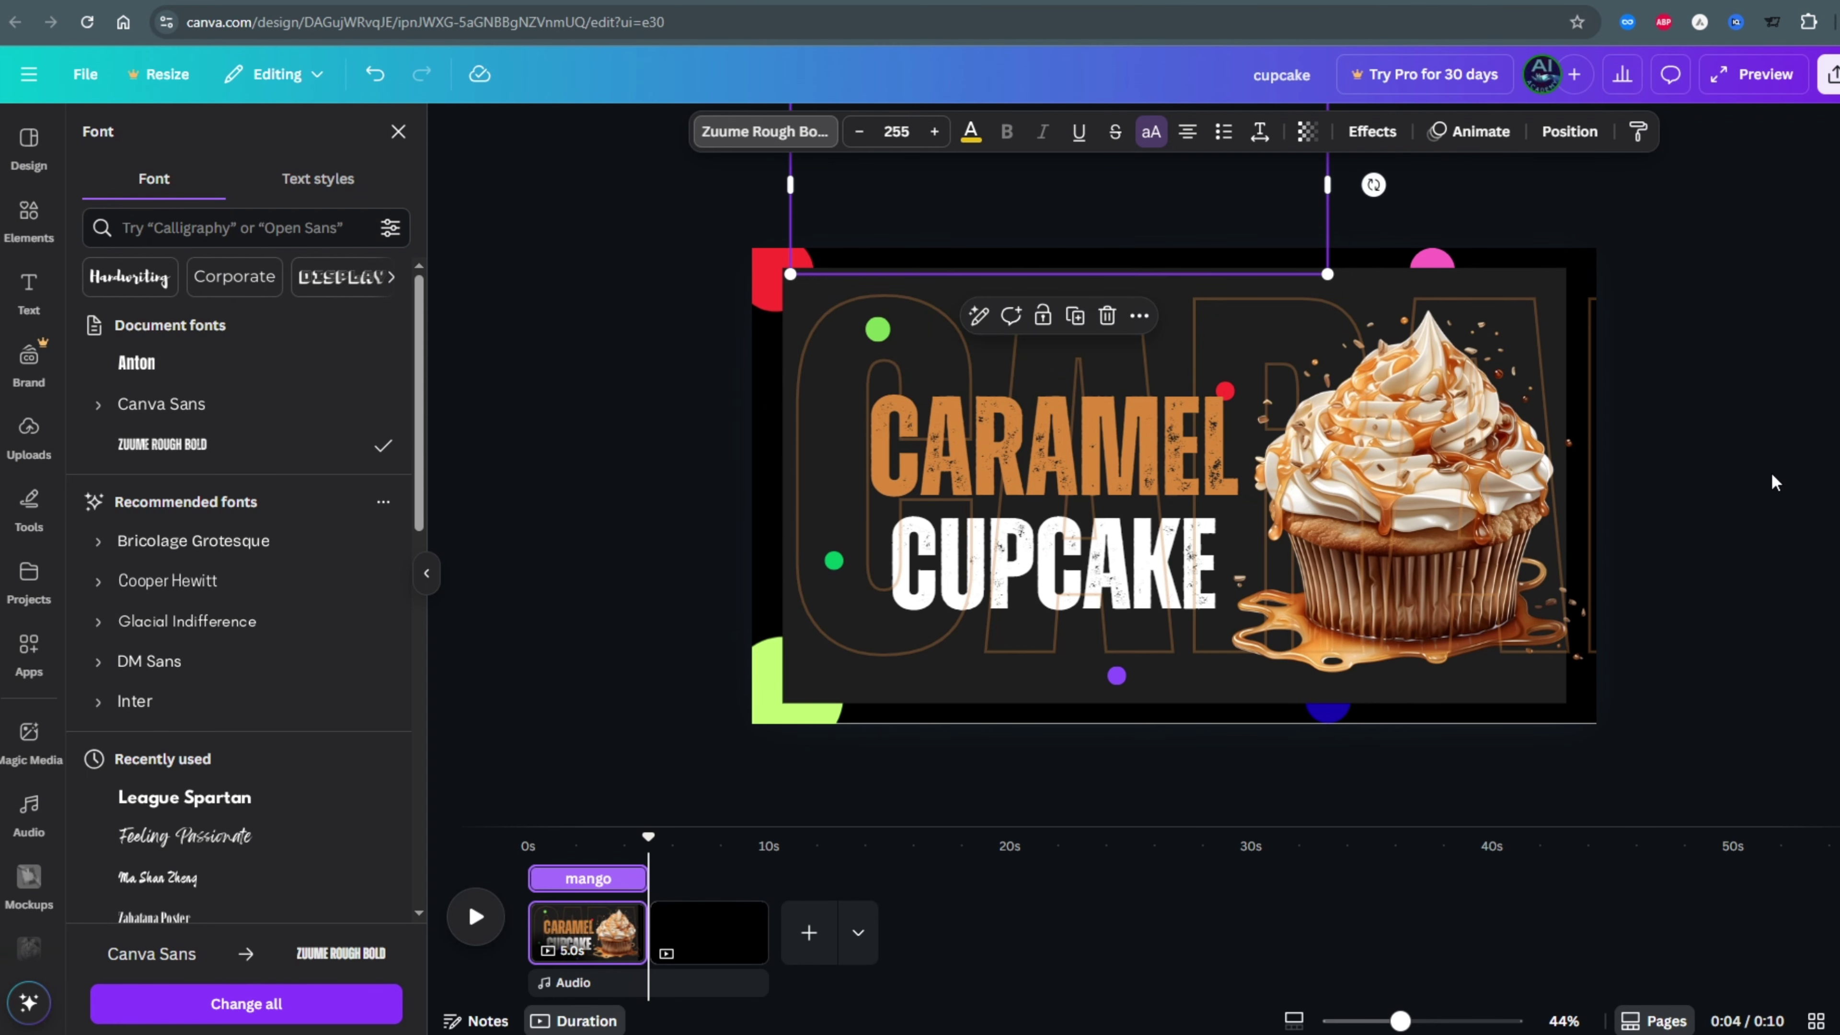
{"action": "left_click", "coordinate": [1774, 481]}
Add a second heading "mango", widen its text box on both sides, and set it in uppercase Anton.
{"action": "left_click", "coordinate": [238, 426]}
{"action": "type", "text": "mango"}
{"action": "left_click_drag", "start_coordinate": [789, 338], "coordinate": [642, 356]}
{"action": "left_click_drag", "start_coordinate": [1327, 314], "coordinate": [1724, 314]}
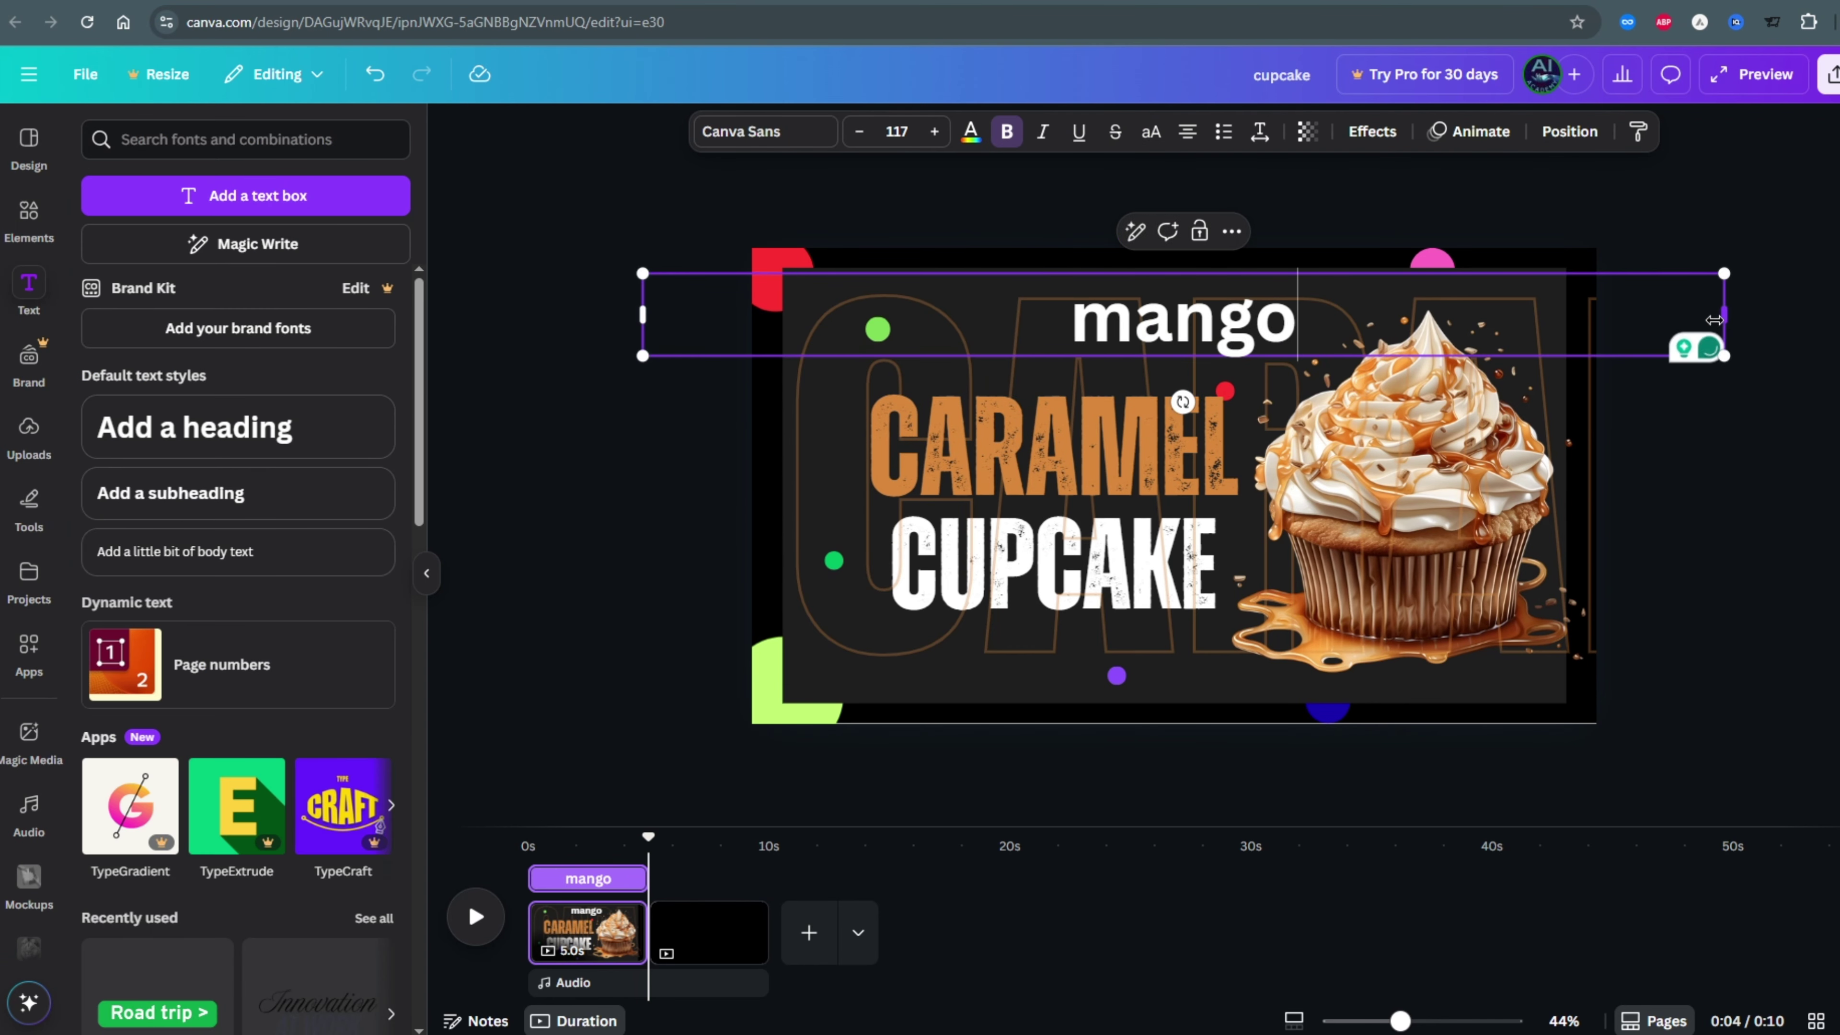
{"action": "left_click", "coordinate": [764, 131]}
{"action": "left_click", "coordinate": [144, 366]}
{"action": "left_click", "coordinate": [1151, 131]}
Give the Anton MANGO text a Hollow effect with thickness 1, lower its opacity, and colour it the cupcake photo's golden yellow.
{"action": "left_click", "coordinate": [1372, 131]}
{"action": "left_click", "coordinate": [134, 384]}
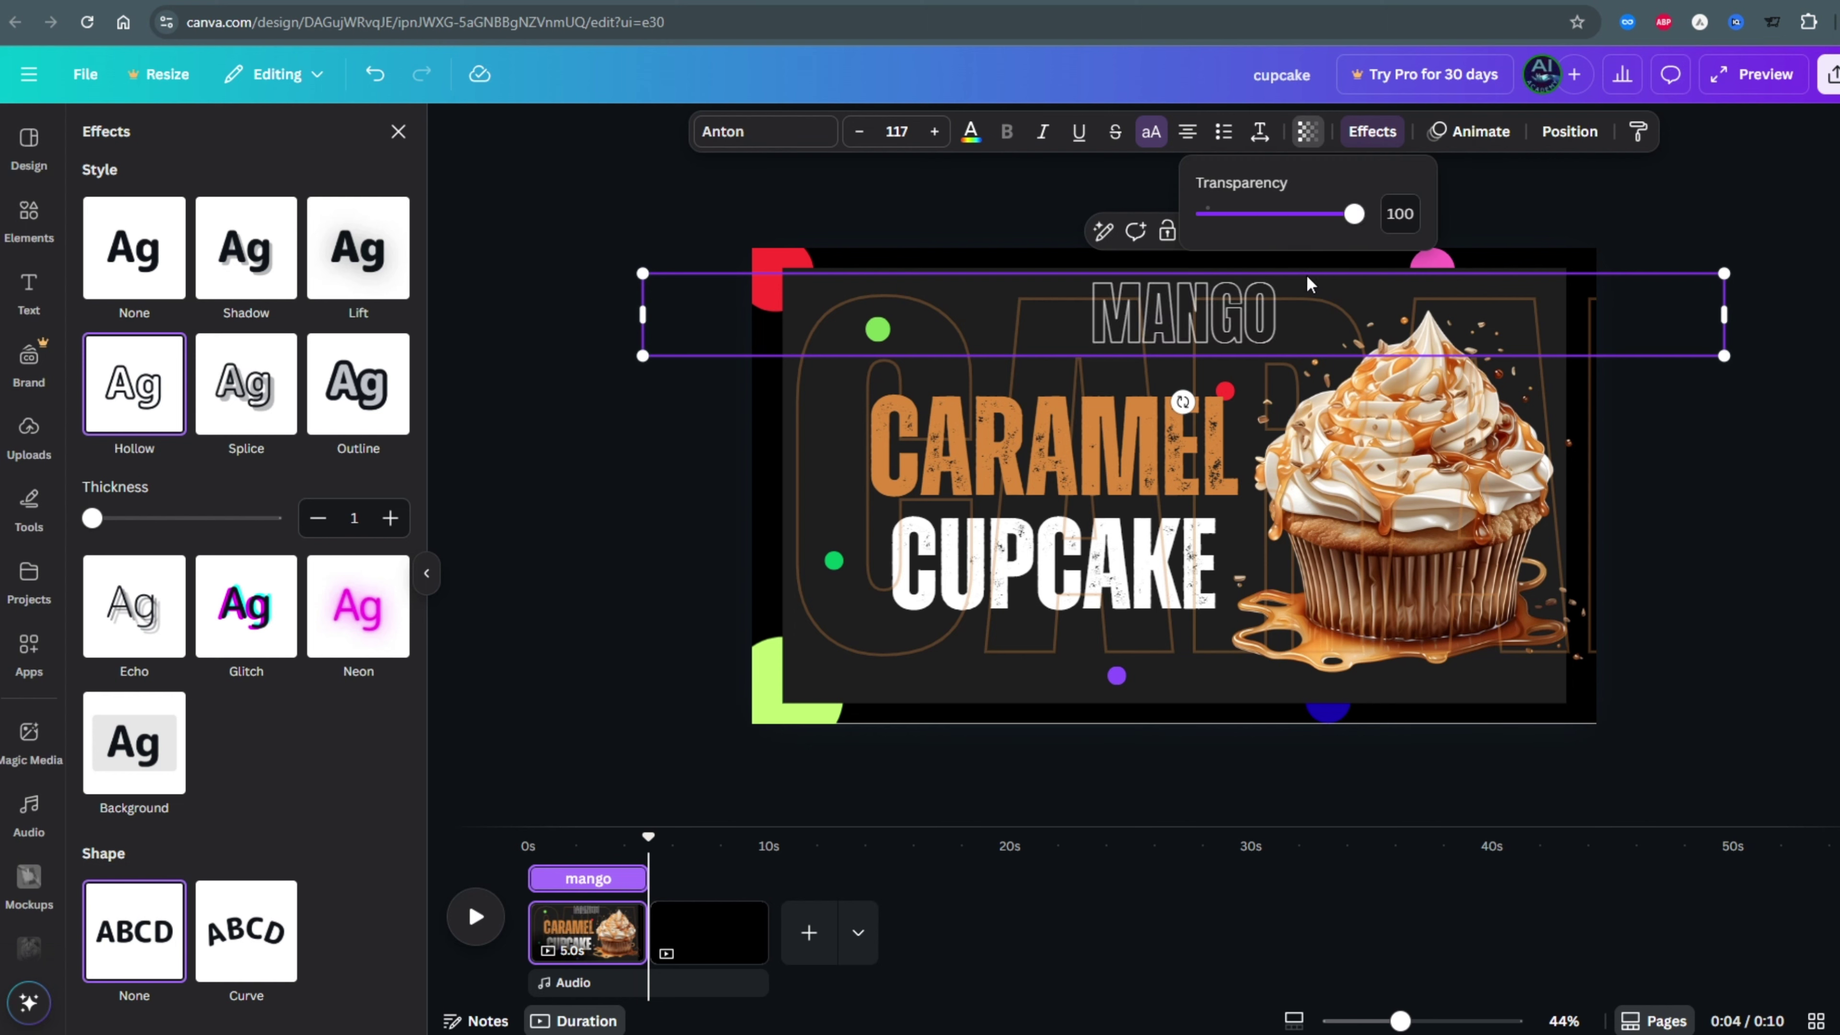
{"action": "left_click", "coordinate": [971, 132]}
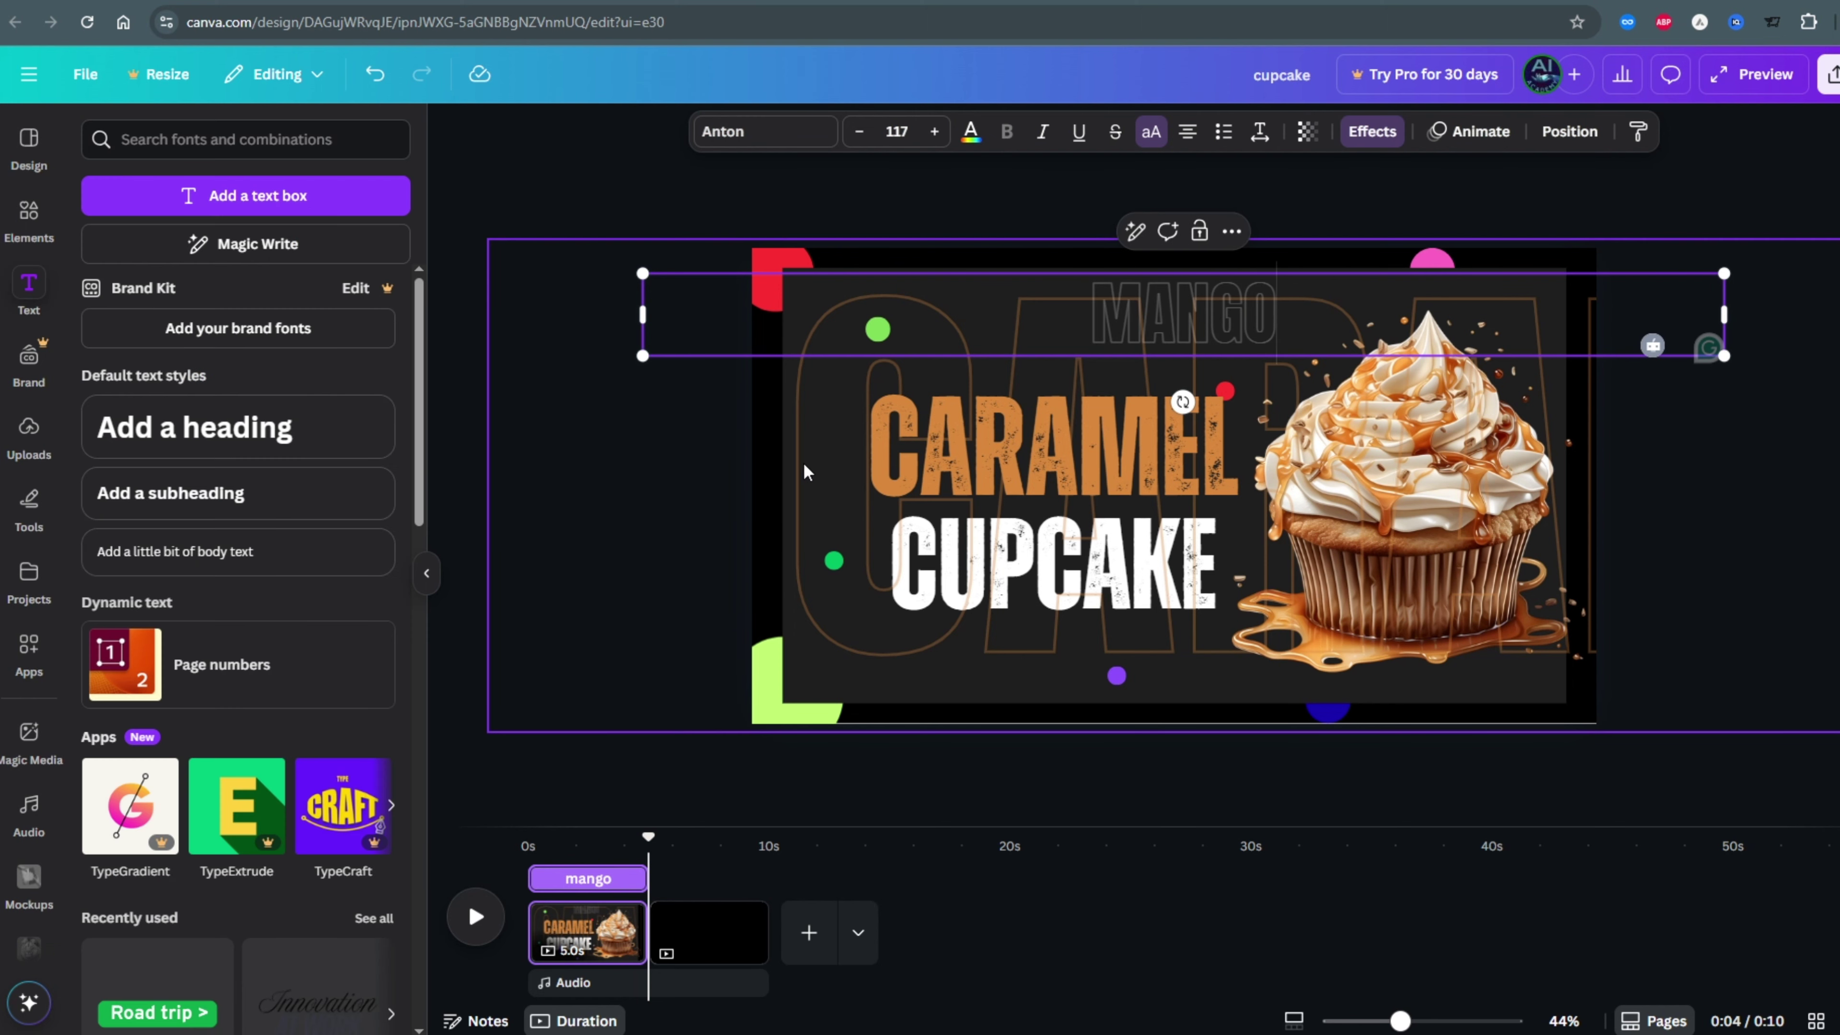
Enlarge the hollow MANGO text to size 700 and move it off the page beyond its left edge.
{"action": "left_click_drag", "start_coordinate": [1380, 342], "coordinate": [1796, 935]}
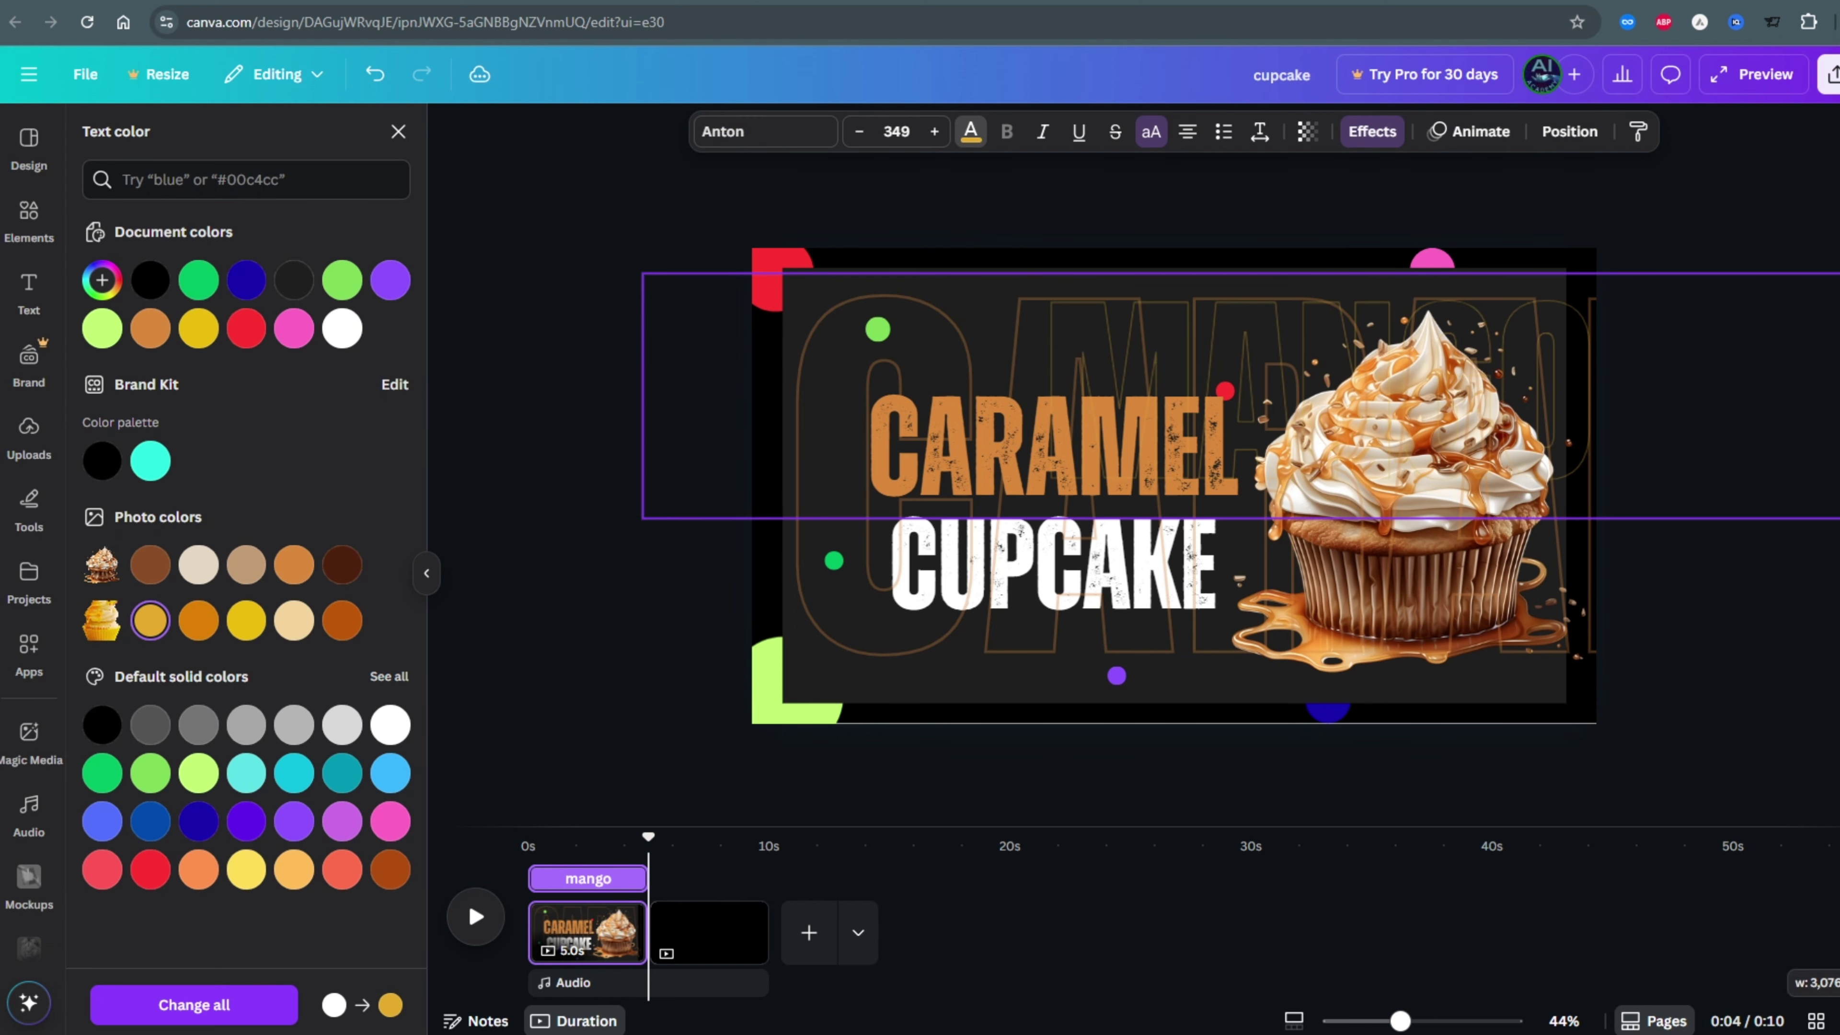
{"action": "left_click_drag", "start_coordinate": [809, 396], "coordinate": [1051, 396]}
{"action": "left_click_drag", "start_coordinate": [1050, 518], "coordinate": [428, 796]}
{"action": "left_click_drag", "start_coordinate": [636, 547], "coordinate": [746, 536]}
{"action": "left_click_drag", "start_coordinate": [483, 468], "coordinate": [690, 468]}
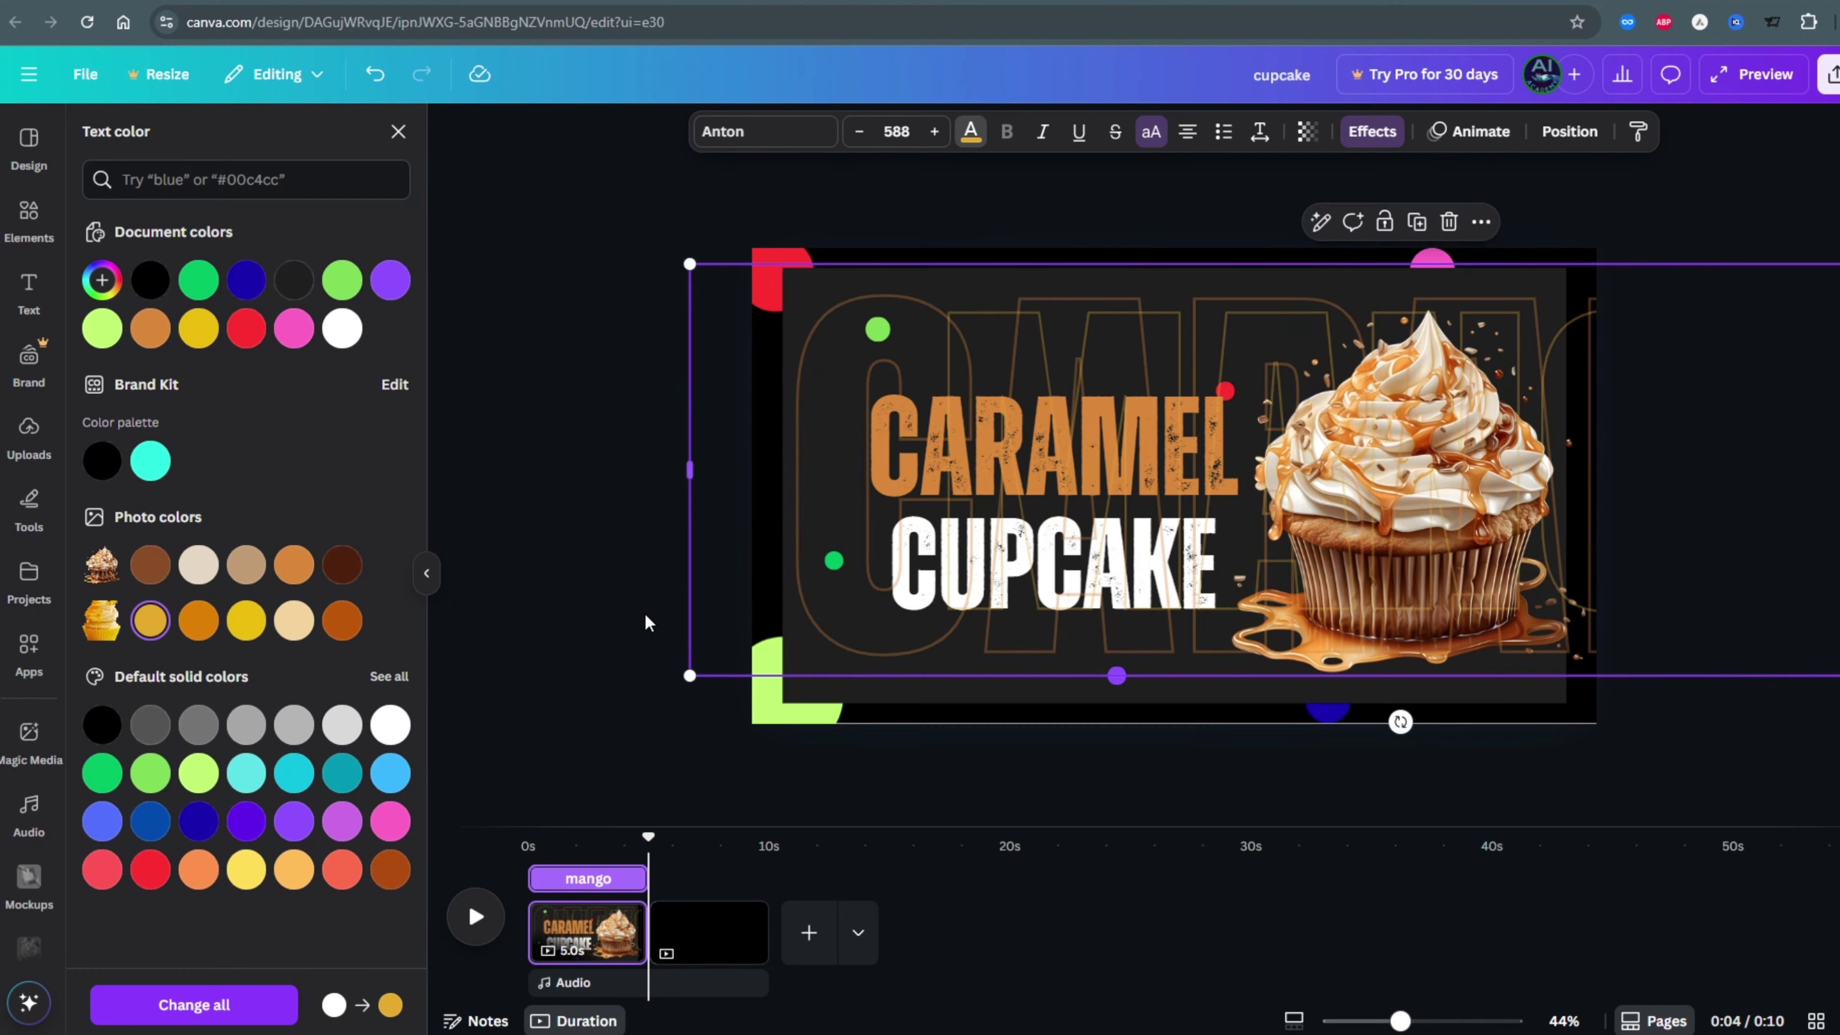
{"action": "left_click_drag", "start_coordinate": [689, 674], "coordinate": [473, 739]}
{"action": "left_click_drag", "start_coordinate": [472, 263], "coordinate": [419, 247]}
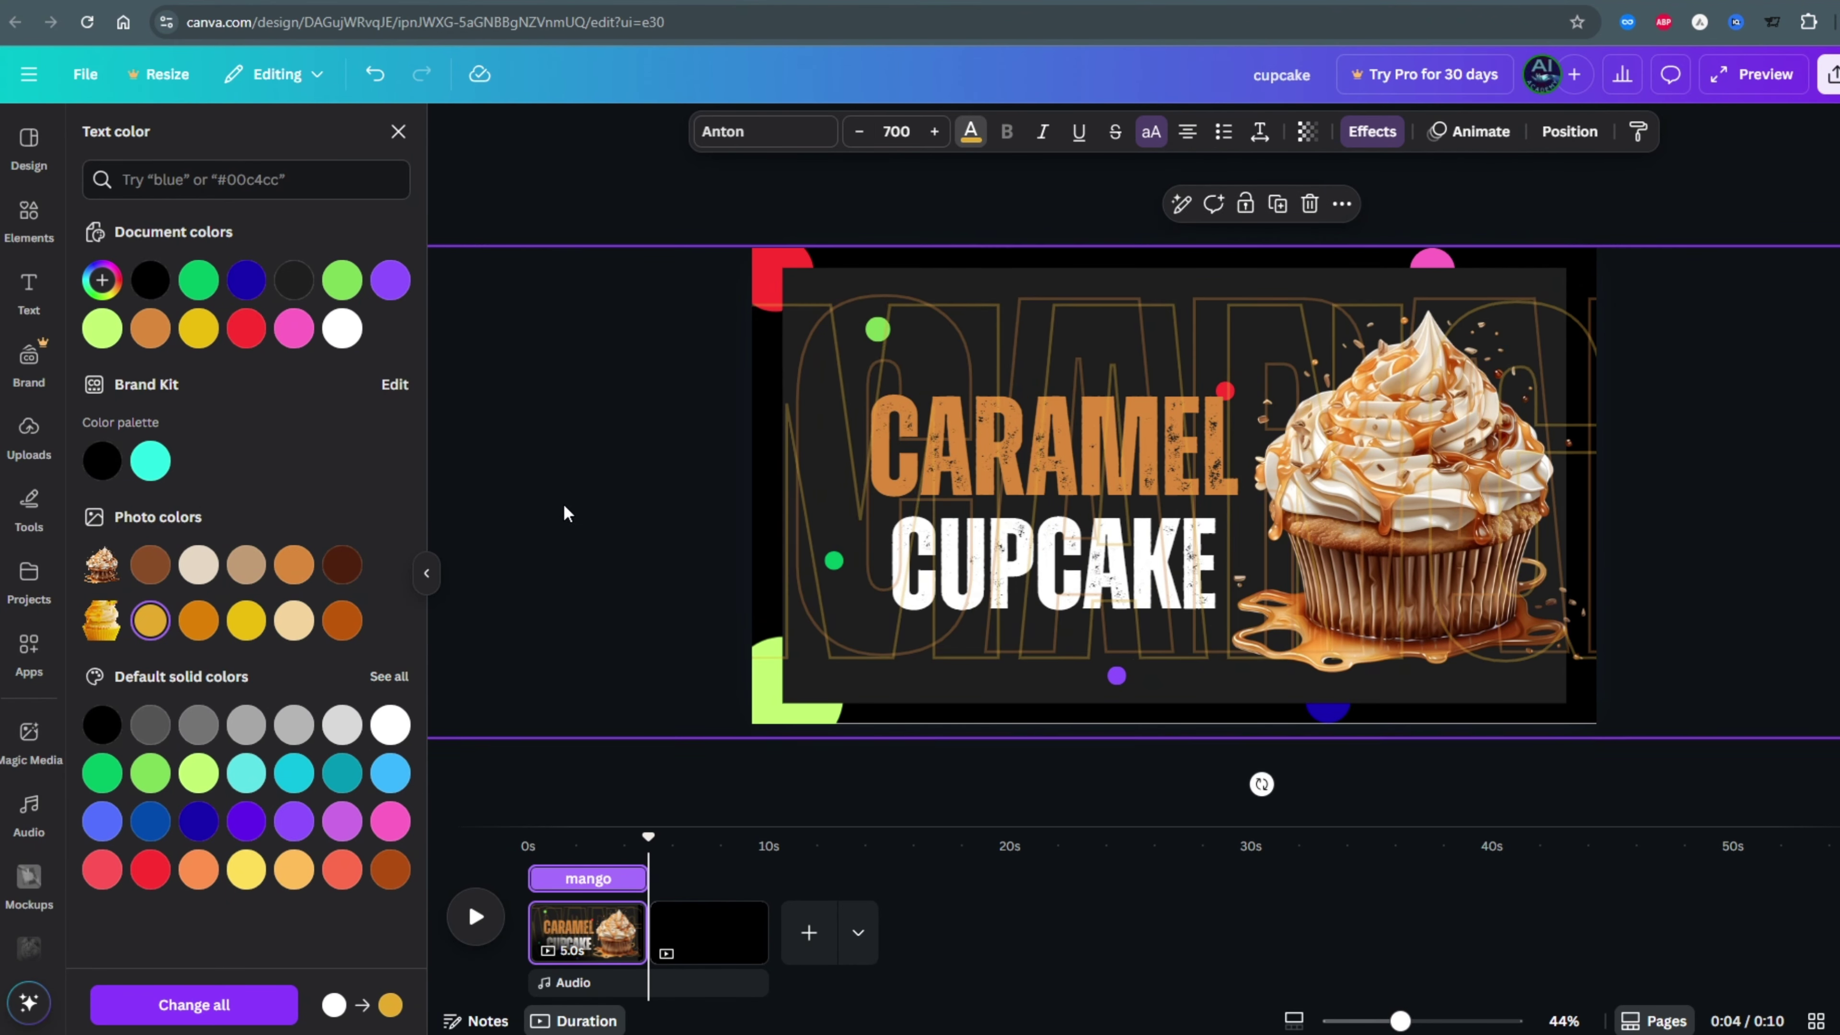
{"action": "left_click_drag", "start_coordinate": [1811, 608], "coordinate": [962, 591]}
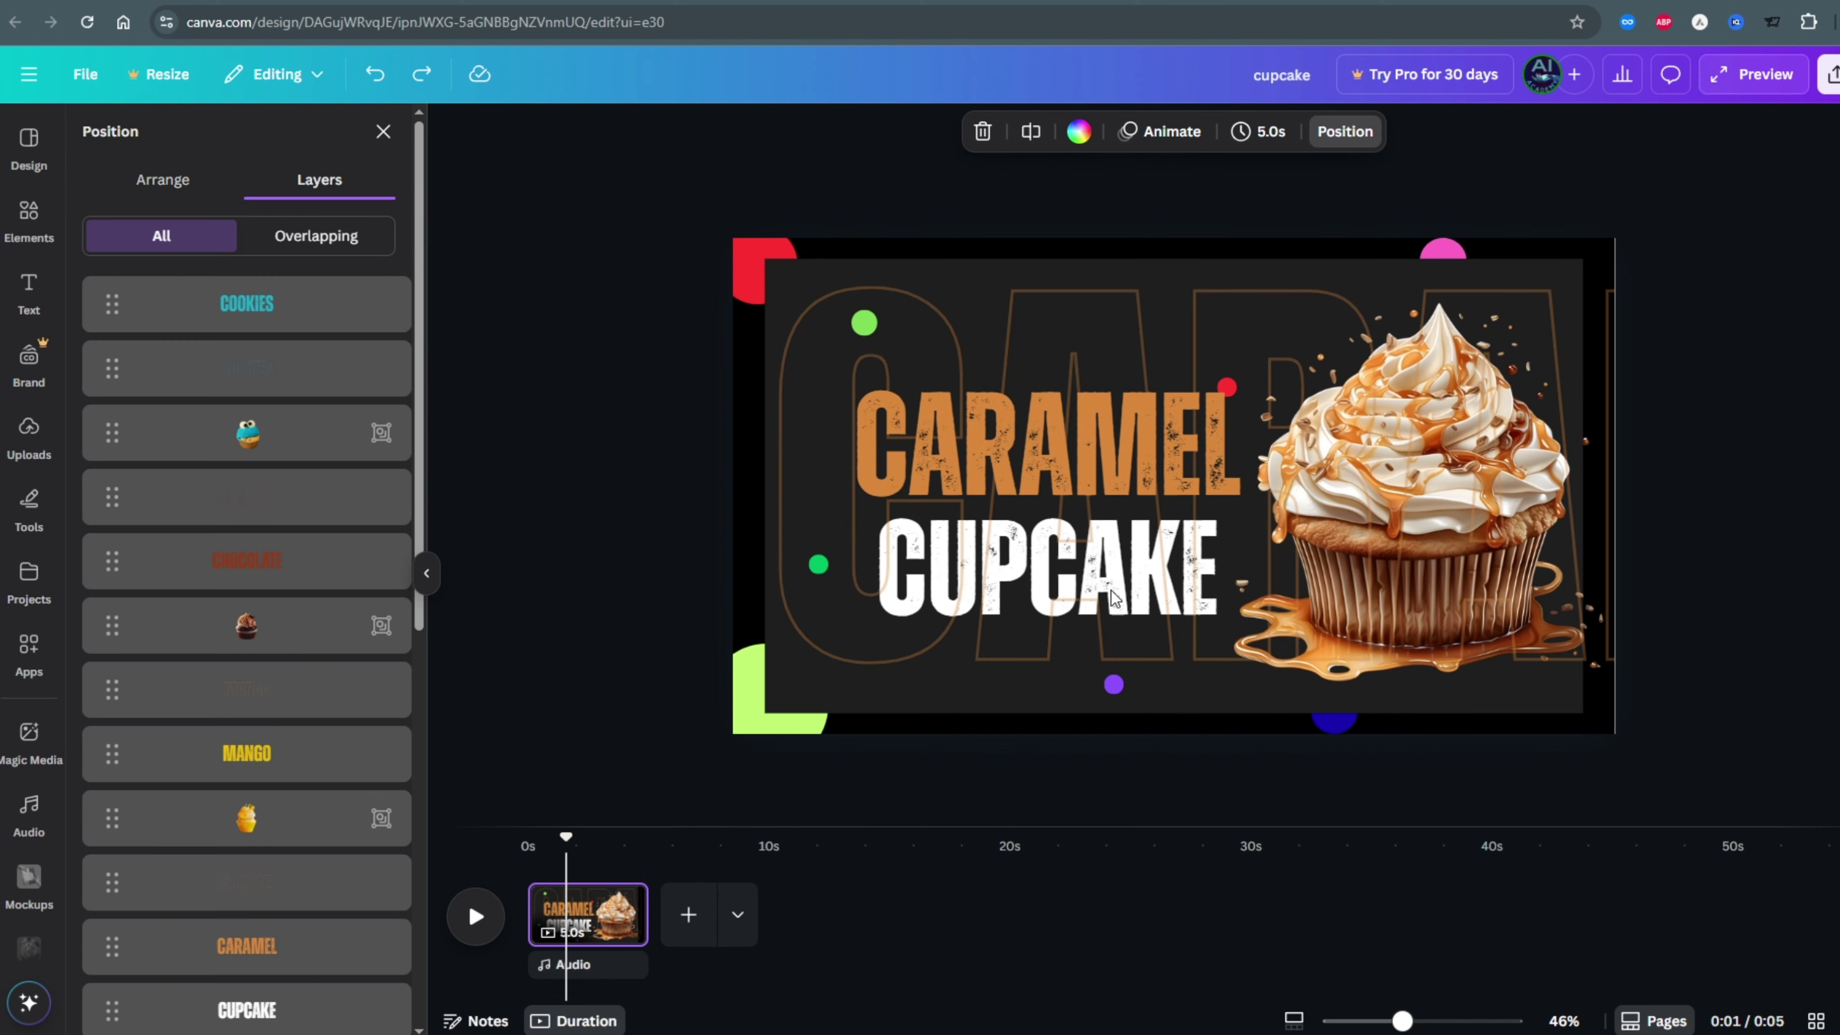
Reorder the layers so the caramel, mango, chocolate and cookie cupcake images are topmost, in that order.
{"action": "left_click", "coordinate": [247, 883]}
{"action": "left_click_drag", "start_coordinate": [246, 884], "coordinate": [246, 366]}
{"action": "left_click_drag", "start_coordinate": [230, 756], "coordinate": [246, 432]}
{"action": "left_click_drag", "start_coordinate": [246, 624], "coordinate": [255, 485]}
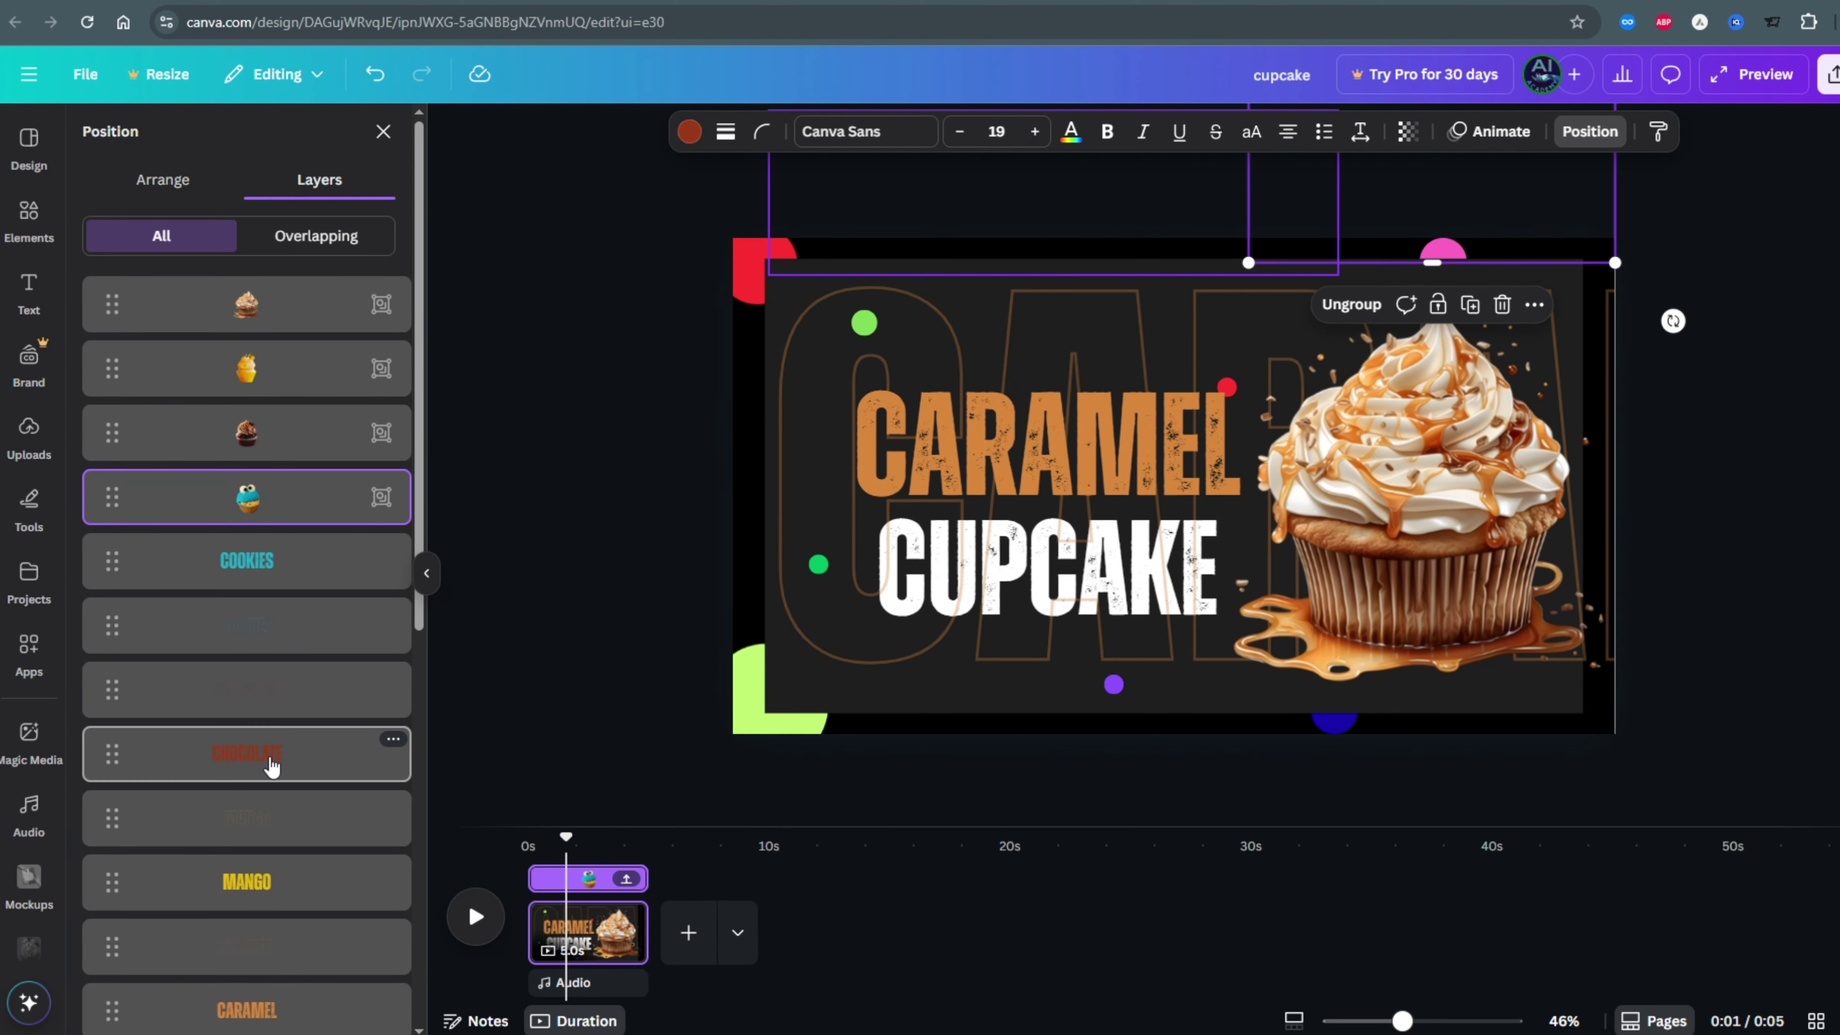
Arrange the heading layers beneath the cupcake images in the order CARAMEL, MANGO, CHOCOLATE, COOKIES.
{"action": "left_click_drag", "start_coordinate": [246, 1010], "coordinate": [260, 551]}
{"action": "left_click_drag", "start_coordinate": [253, 818], "coordinate": [268, 616]}
{"action": "left_click_drag", "start_coordinate": [254, 946], "coordinate": [288, 616]}
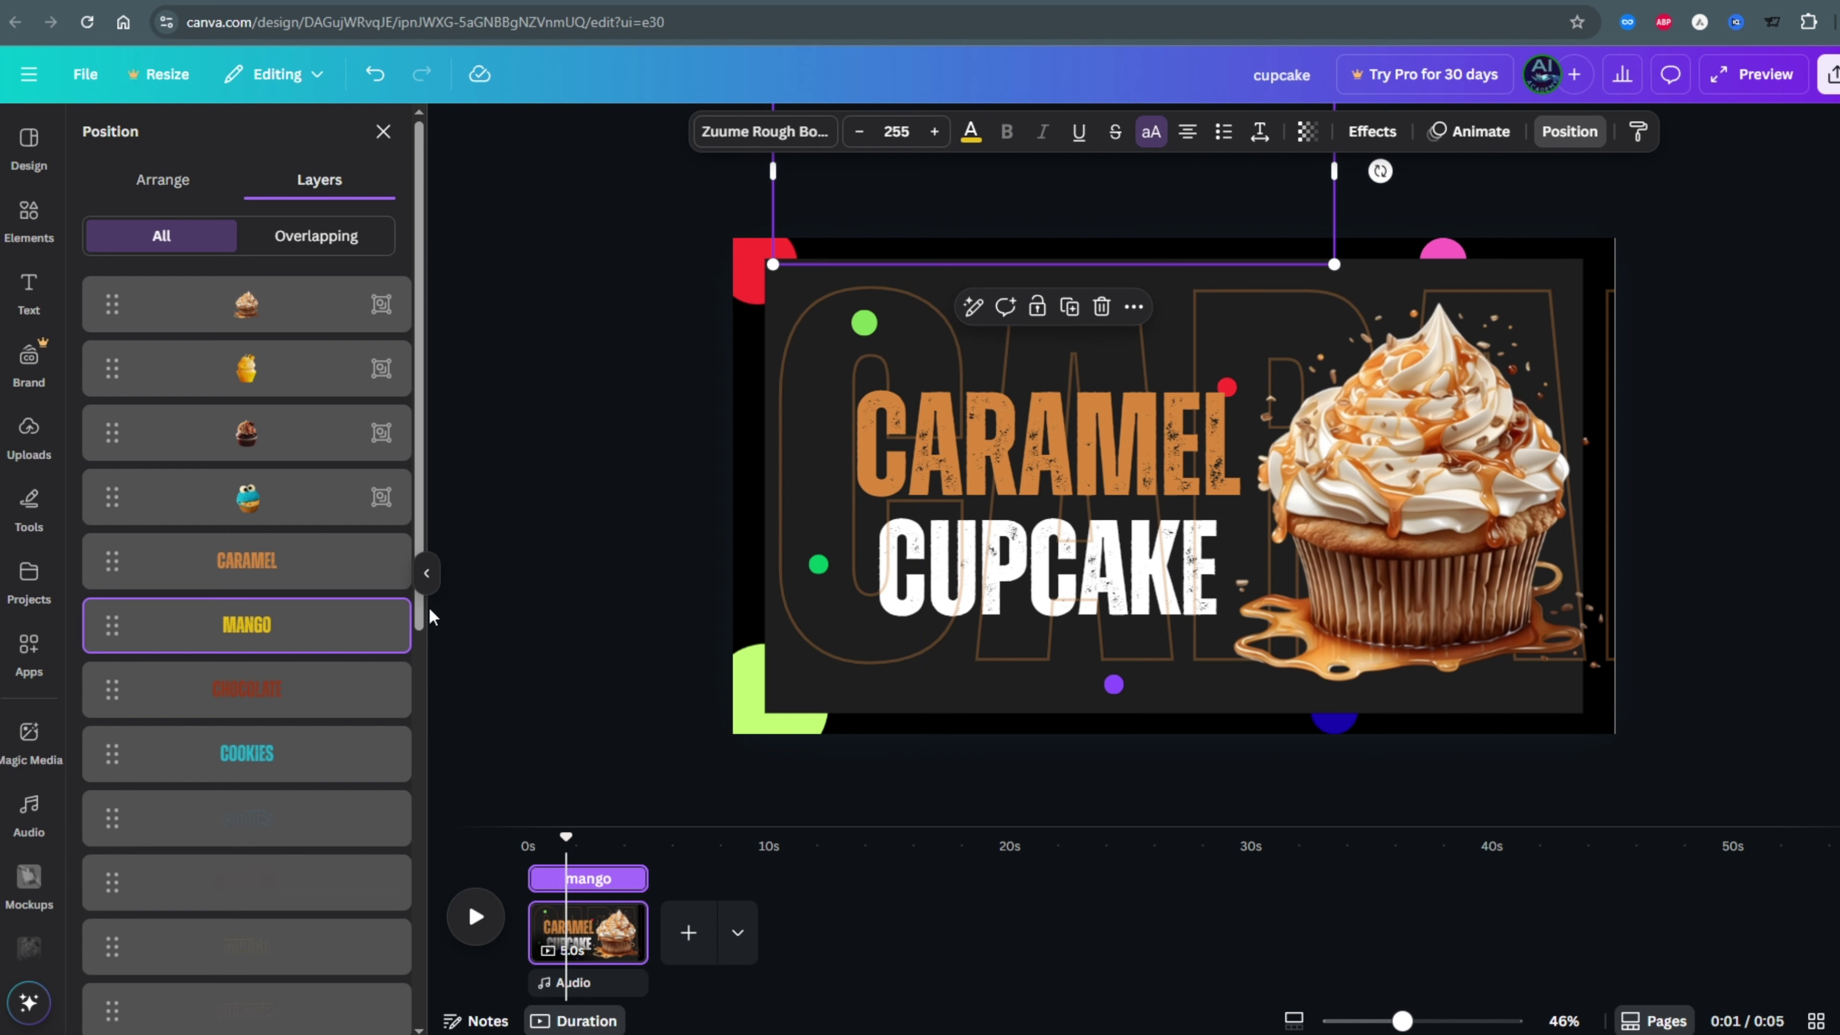
Place the CUPCAKE layer under COOKIES, and order the hollow text layers below it as caramel, mango, chocolate, cookies.
{"action": "left_click_drag", "start_coordinate": [419, 616], "coordinate": [420, 754]}
{"action": "left_click_drag", "start_coordinate": [218, 814], "coordinate": [244, 558]}
{"action": "left_click", "coordinate": [215, 632]}
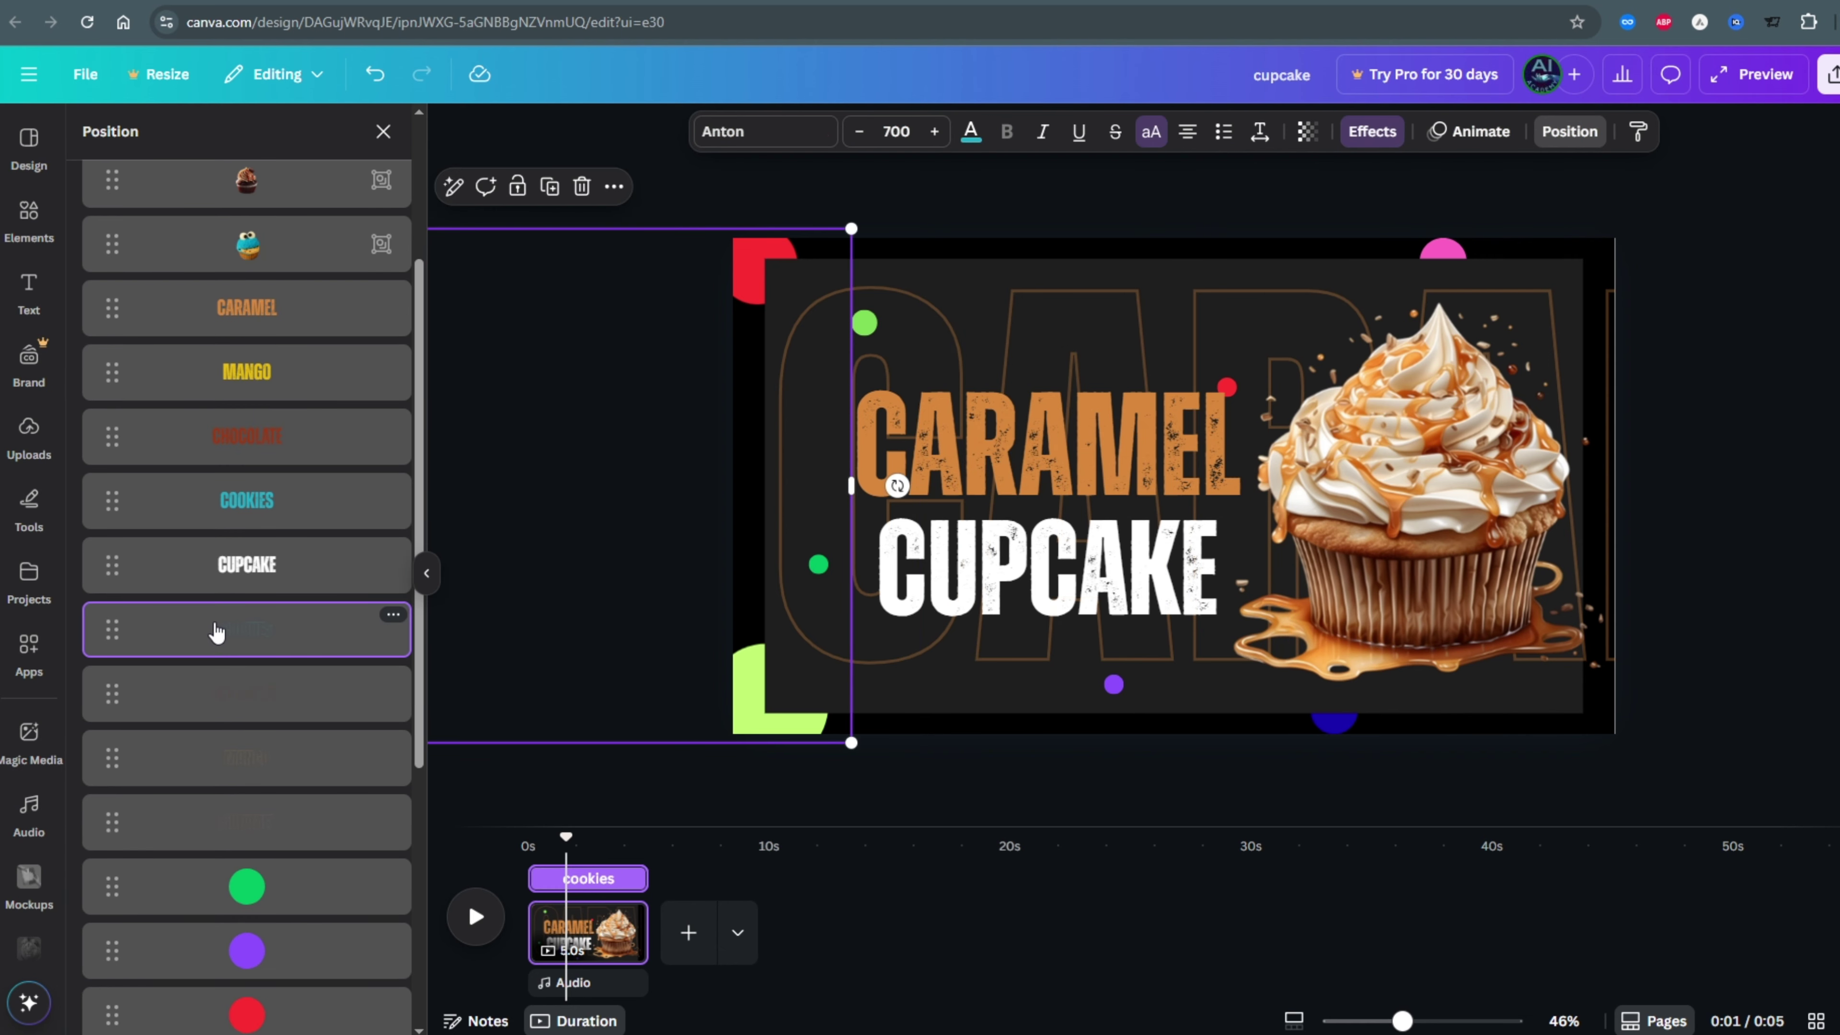
{"action": "left_click_drag", "start_coordinate": [295, 819], "coordinate": [254, 753]}
{"action": "key", "text": "Escape"}
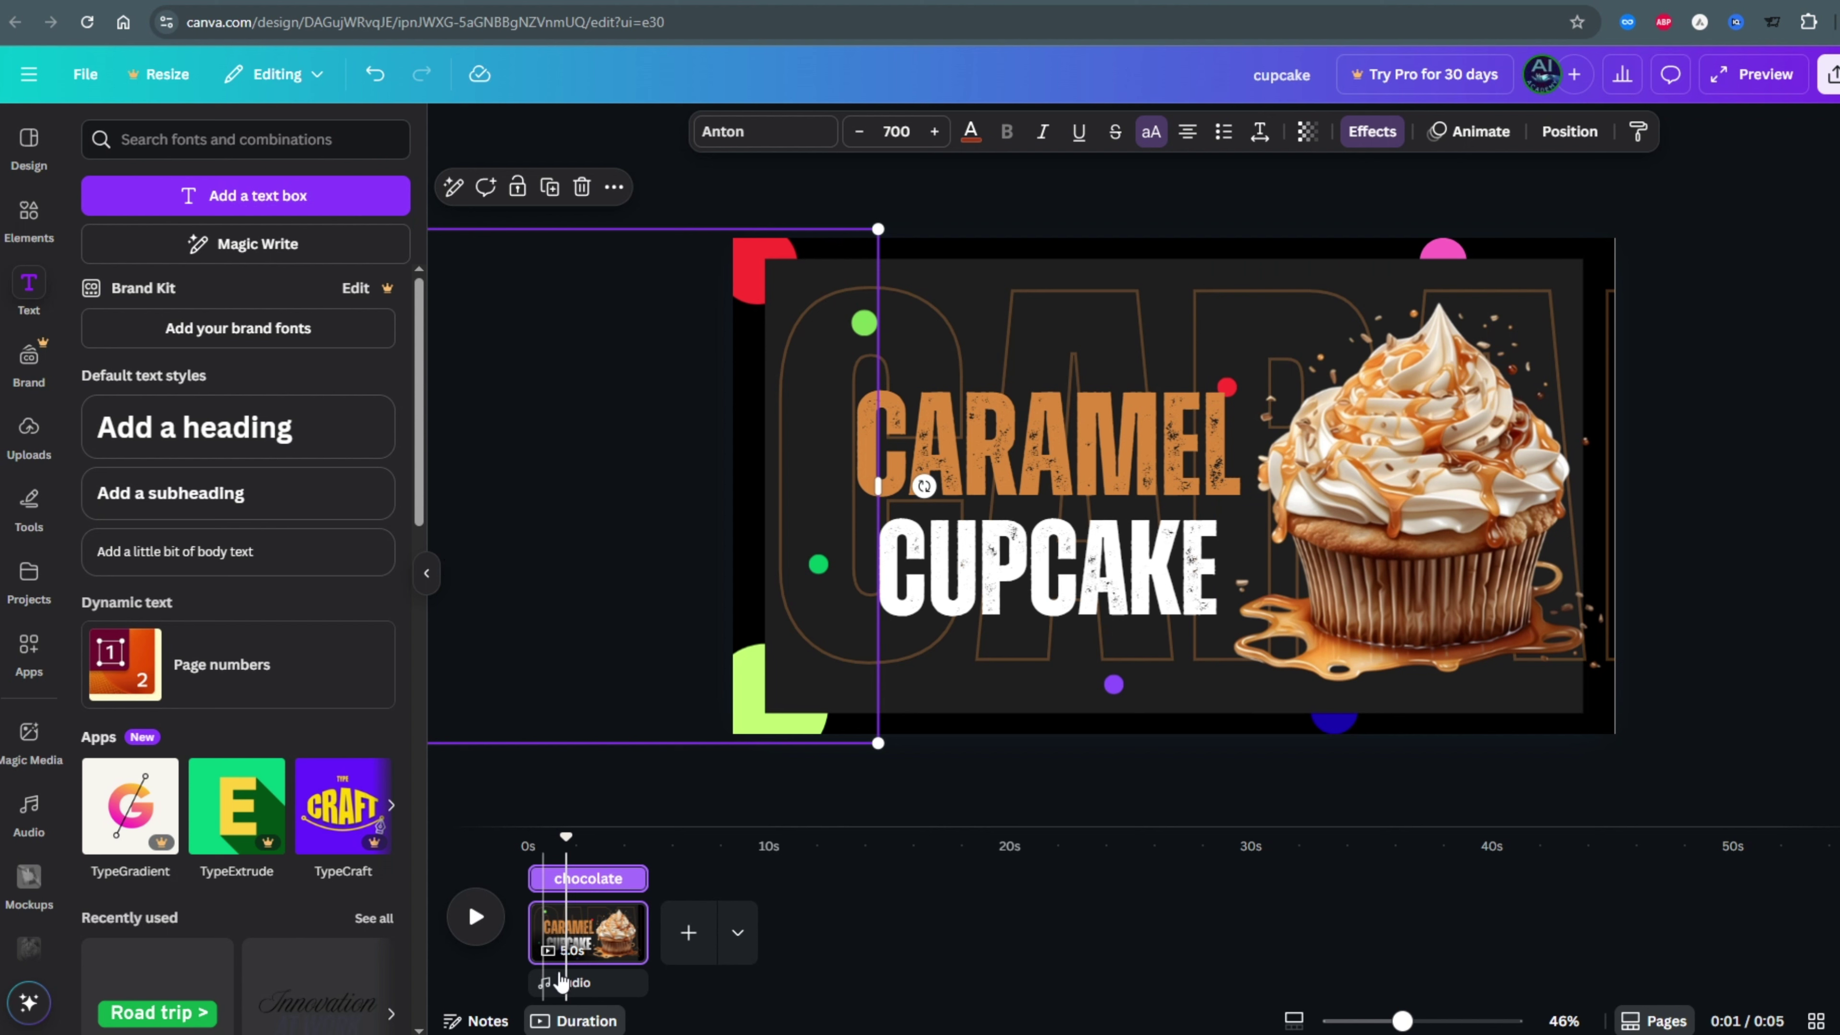
Duplicate the caramel page and move the caramel cupcake off the lower edge of the copy.
{"action": "right_click", "coordinate": [625, 925]}
{"action": "left_click", "coordinate": [621, 919]}
{"action": "left_click", "coordinate": [674, 584]}
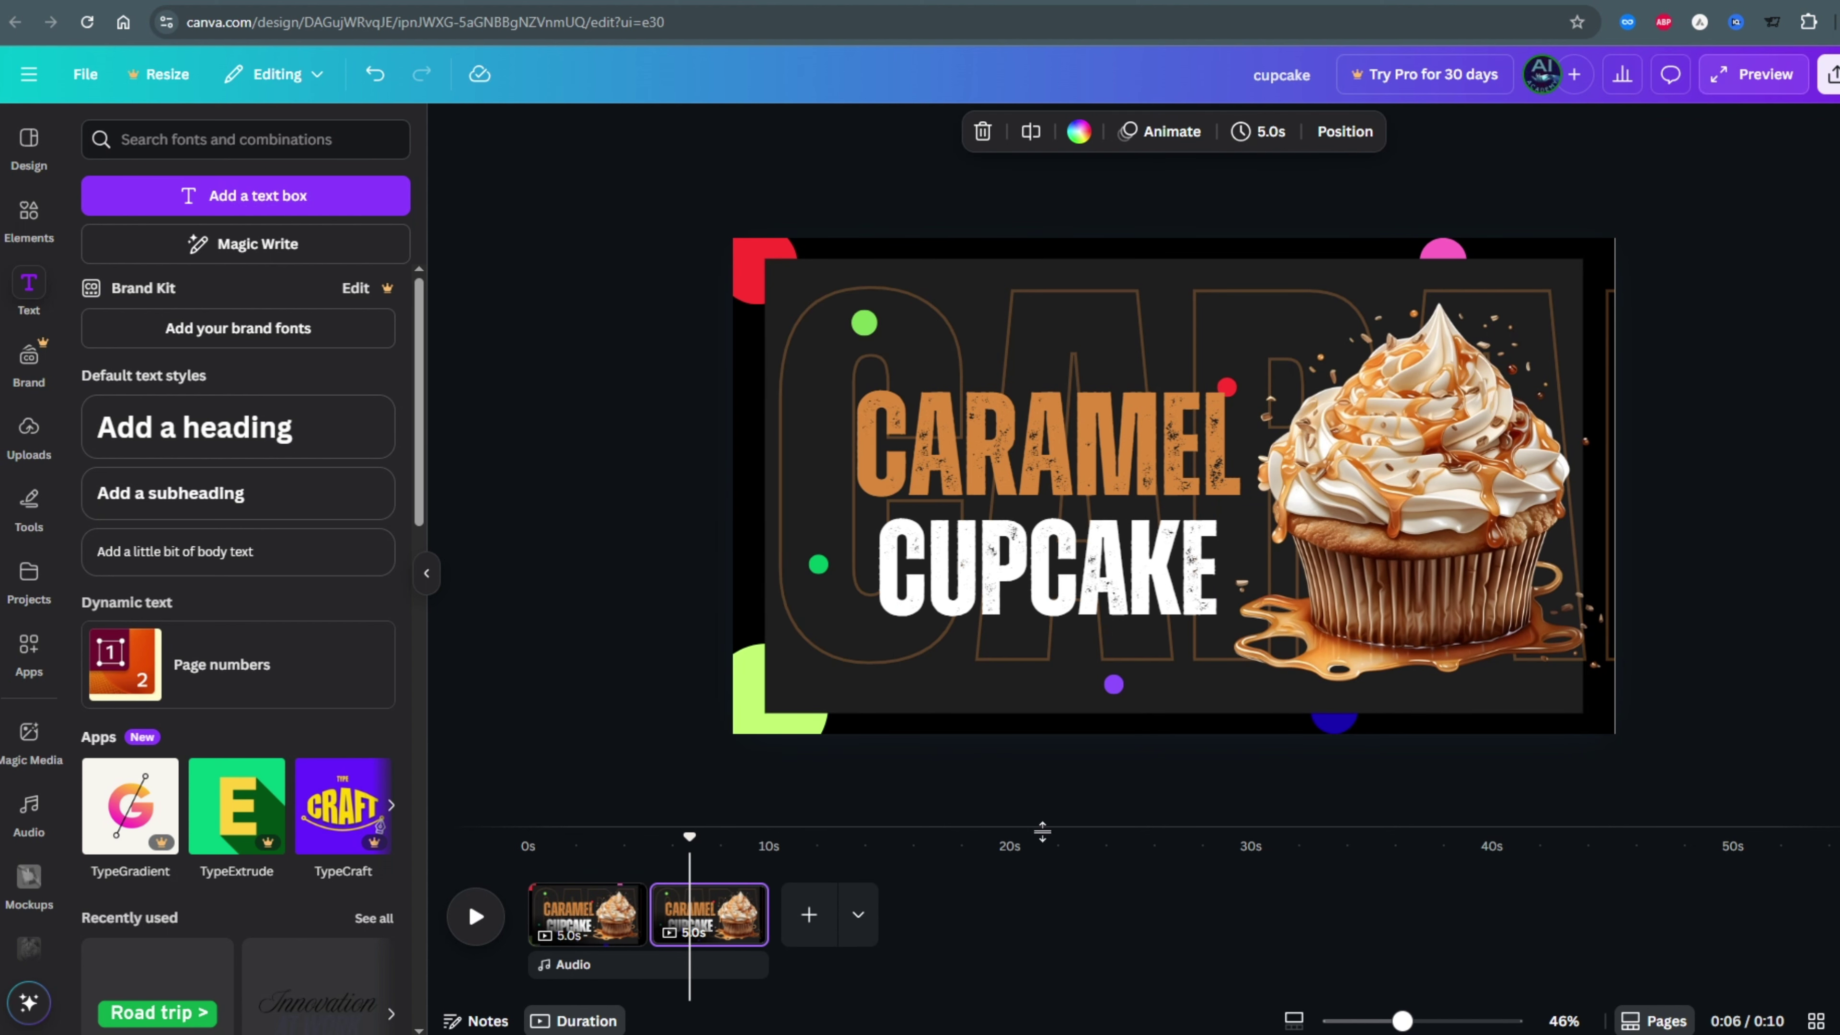
{"action": "left_click_drag", "start_coordinate": [1502, 489], "coordinate": [1416, 782]}
Using the layer list, bring the mango cupcake onto the second page and replace the CARAMEL heading with the MANGO heading.
{"action": "left_click", "coordinate": [1138, 500]}
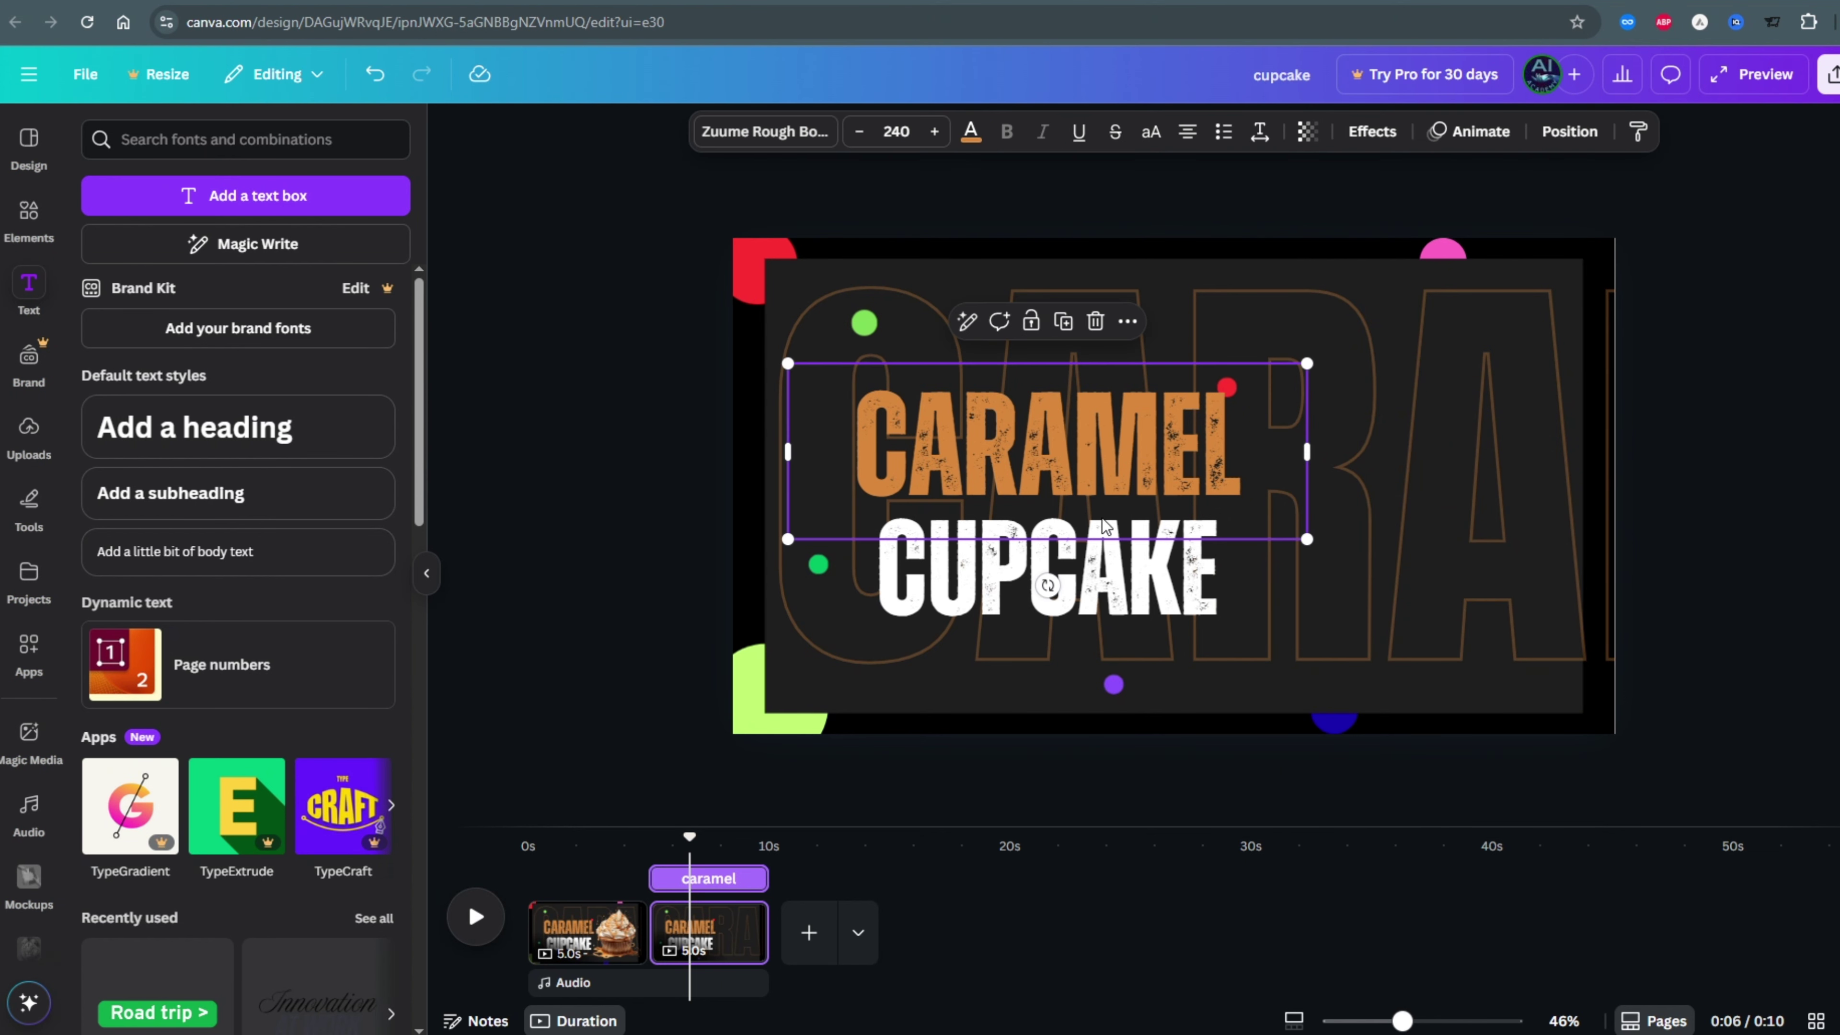
{"action": "right_click", "coordinate": [1177, 457]}
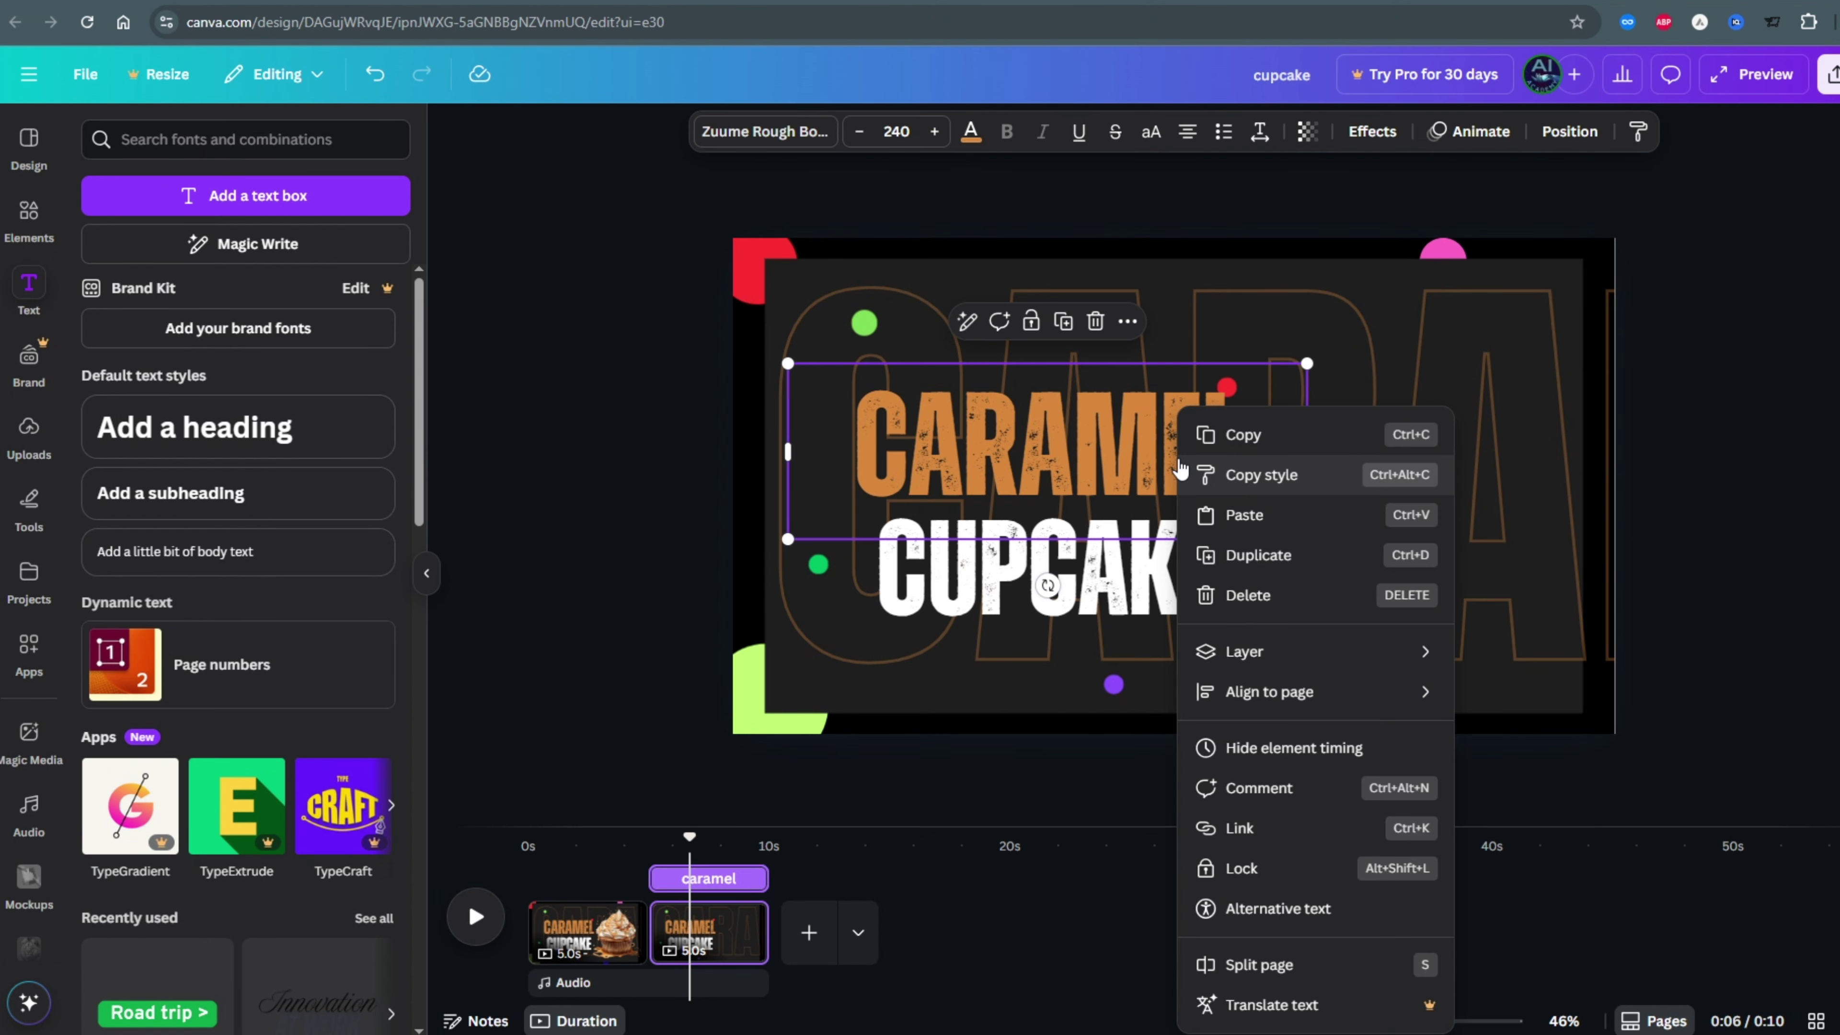
{"action": "mouse_move", "coordinate": [1297, 652]}
{"action": "left_click", "coordinate": [1548, 829]}
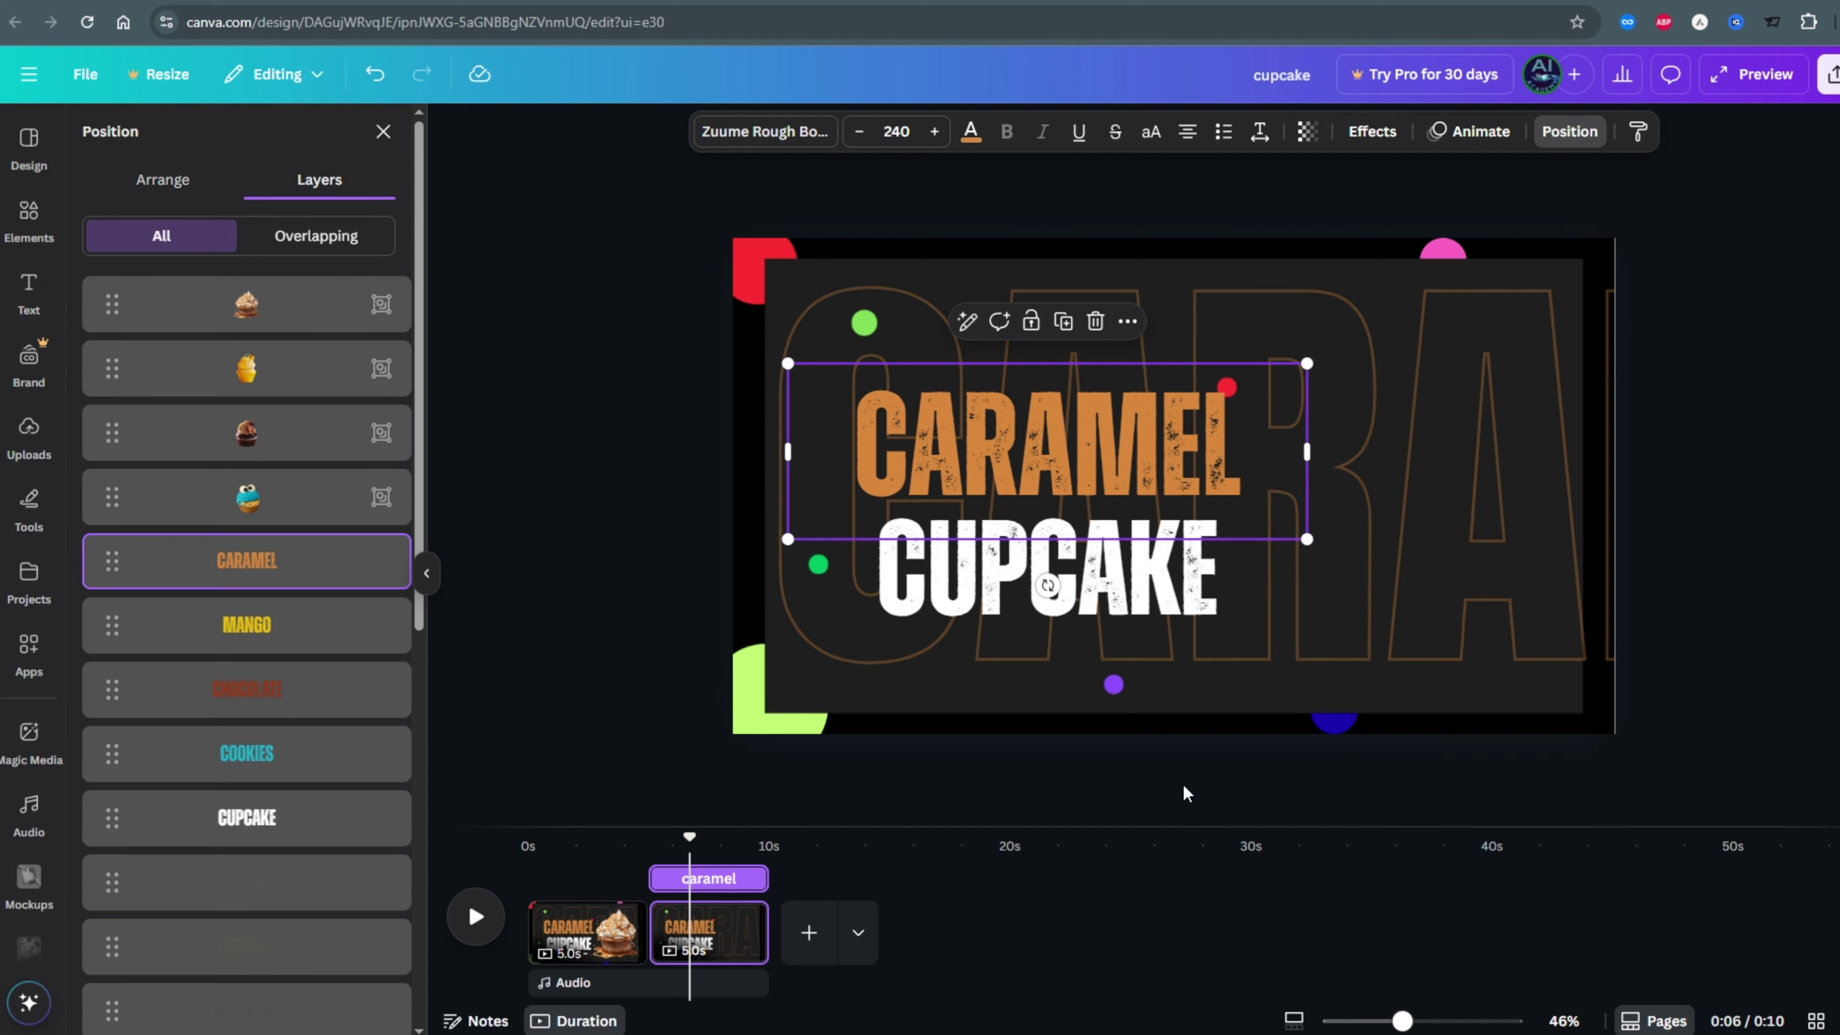
{"action": "left_click", "coordinate": [326, 368]}
{"action": "left_click_drag", "start_coordinate": [1528, 180], "coordinate": [1514, 655]}
{"action": "left_click_drag", "start_coordinate": [1220, 461], "coordinate": [686, 460]}
{"action": "left_click_drag", "start_coordinate": [507, 471], "coordinate": [996, 474]}
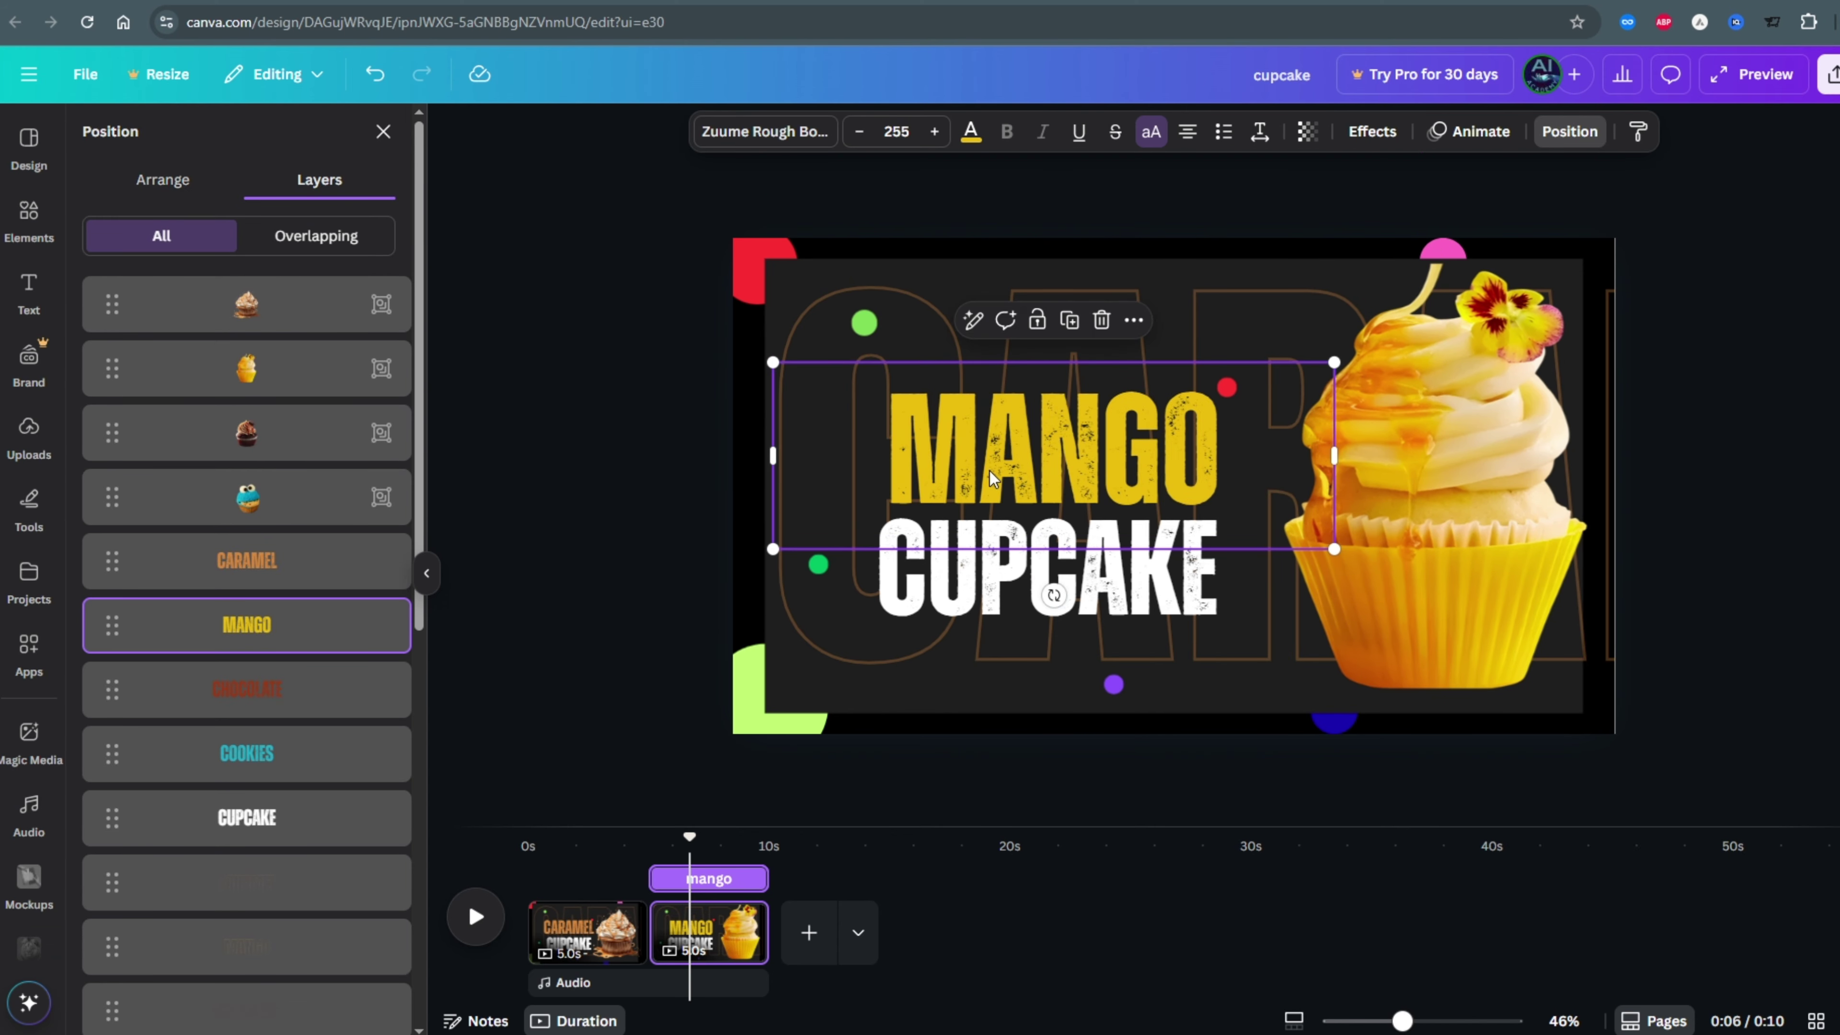
Move the hollow CARAMEL text off the second page and align the hollow MANGO text with the dark card's left edge.
{"action": "scroll", "coordinate": [250, 592], "scroll_direction": "down", "scroll_amount": 4}
{"action": "left_click", "coordinate": [251, 587]}
{"action": "left_click_drag", "start_coordinate": [559, 547], "coordinate": [1636, 544]}
{"action": "left_click_drag", "start_coordinate": [1636, 544], "coordinate": [1634, 551]}
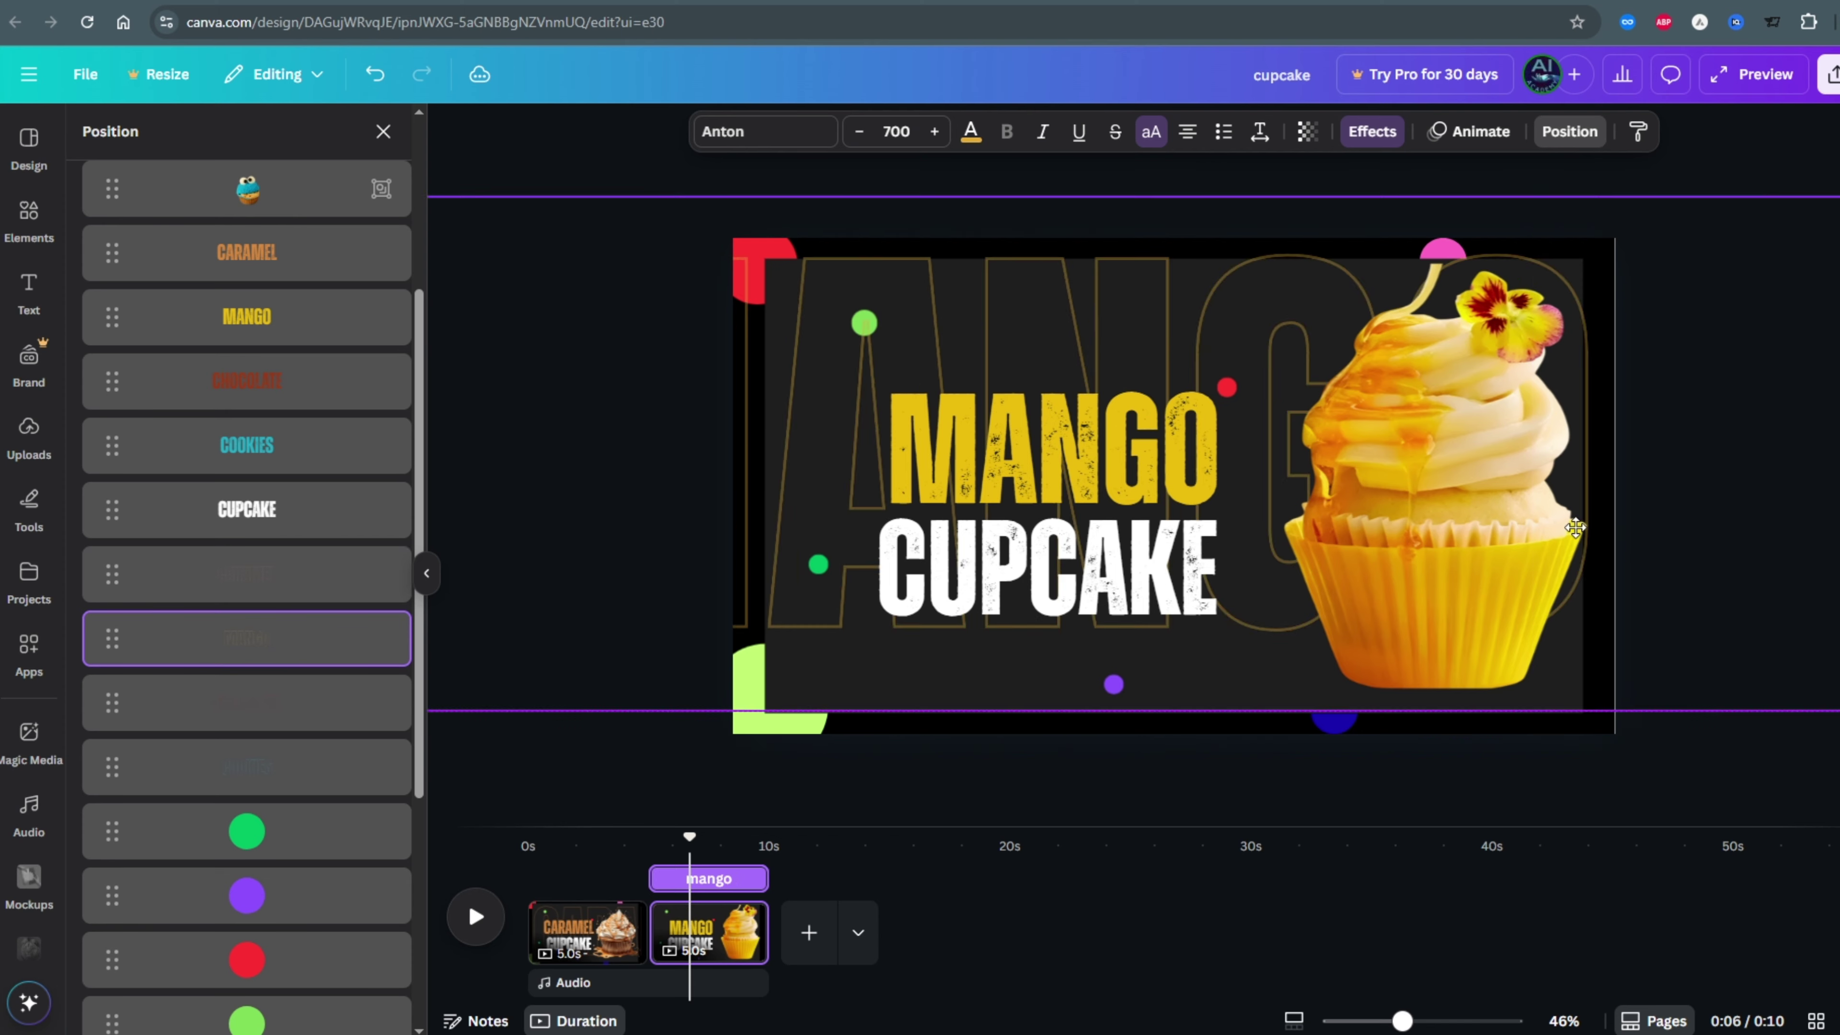
{"action": "left_click_drag", "start_coordinate": [1438, 572], "coordinate": [1757, 580]}
{"action": "left_click", "coordinate": [742, 917]}
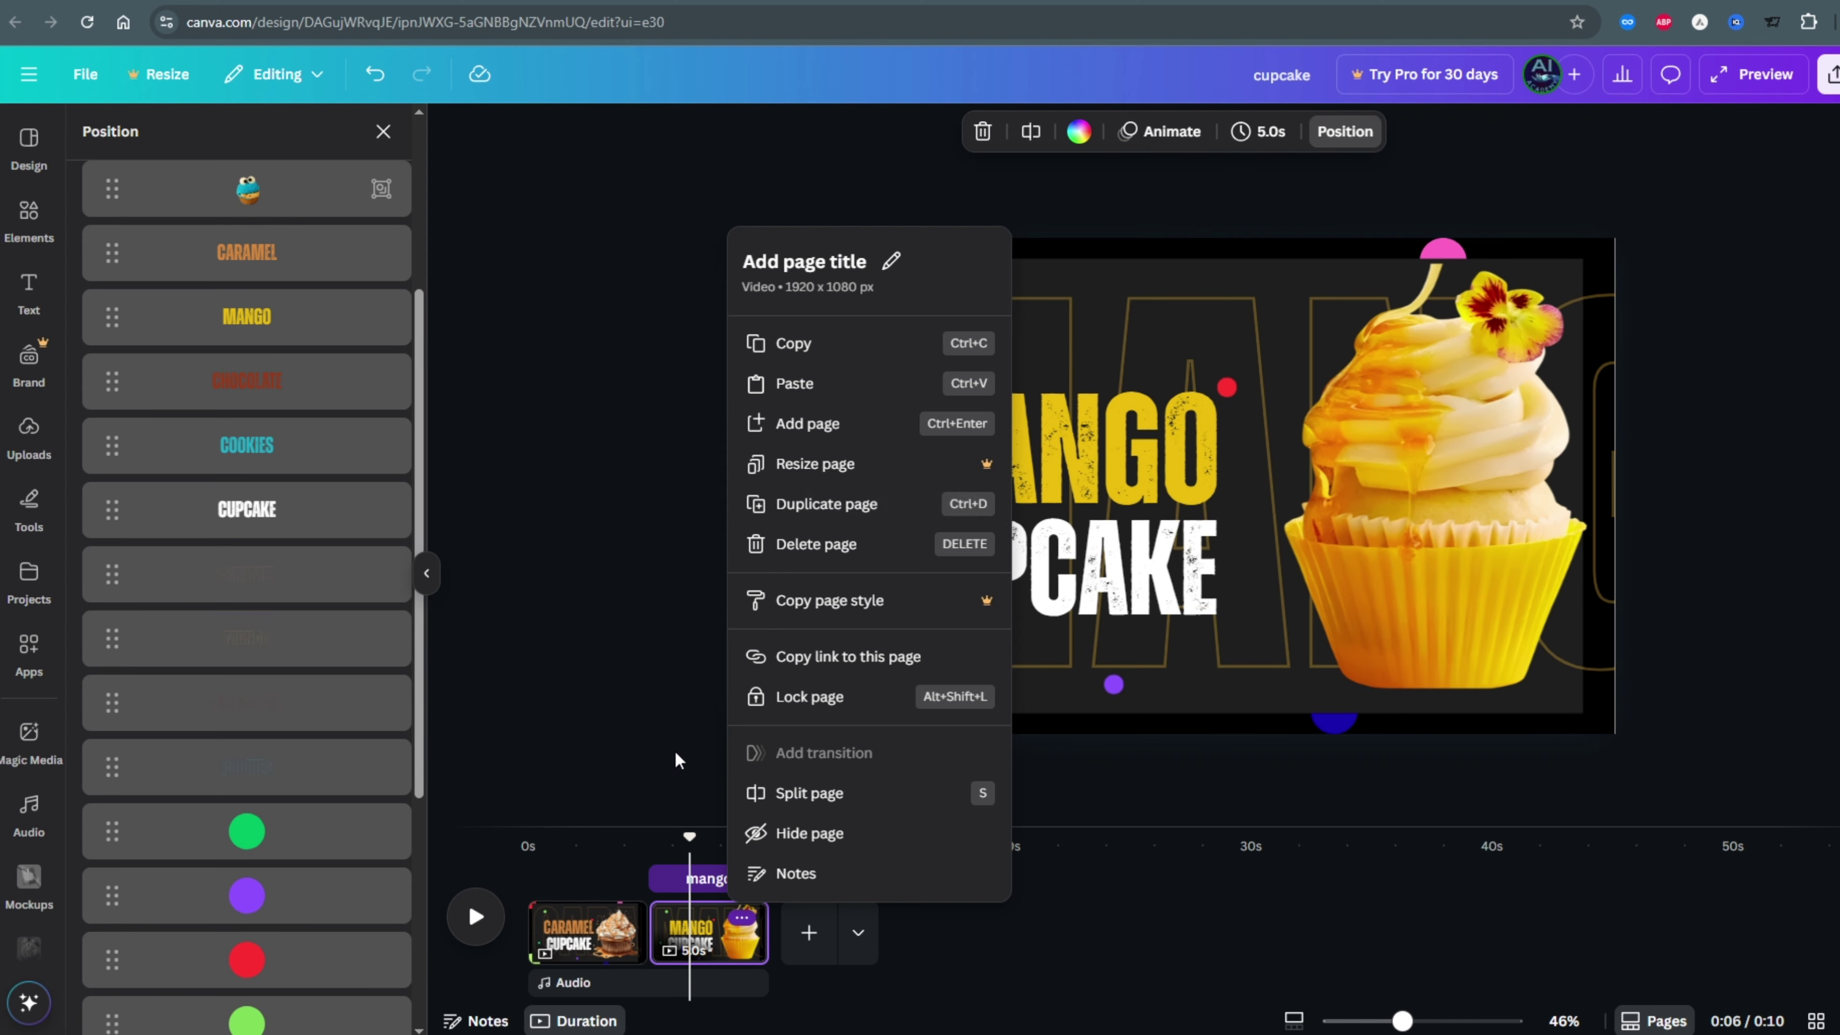
{"action": "left_click", "coordinate": [826, 502]}
{"action": "left_click_drag", "start_coordinate": [1442, 406], "coordinate": [1456, 819]}
{"action": "key", "text": "ctrl+z"}
{"action": "key", "text": "ctrl+z"}
Reposition the mango page's four small circles and move the large pink, blue, lime and red circles to different page edges.
{"action": "scroll", "coordinate": [405, 358], "scroll_direction": "down", "scroll_amount": 10}
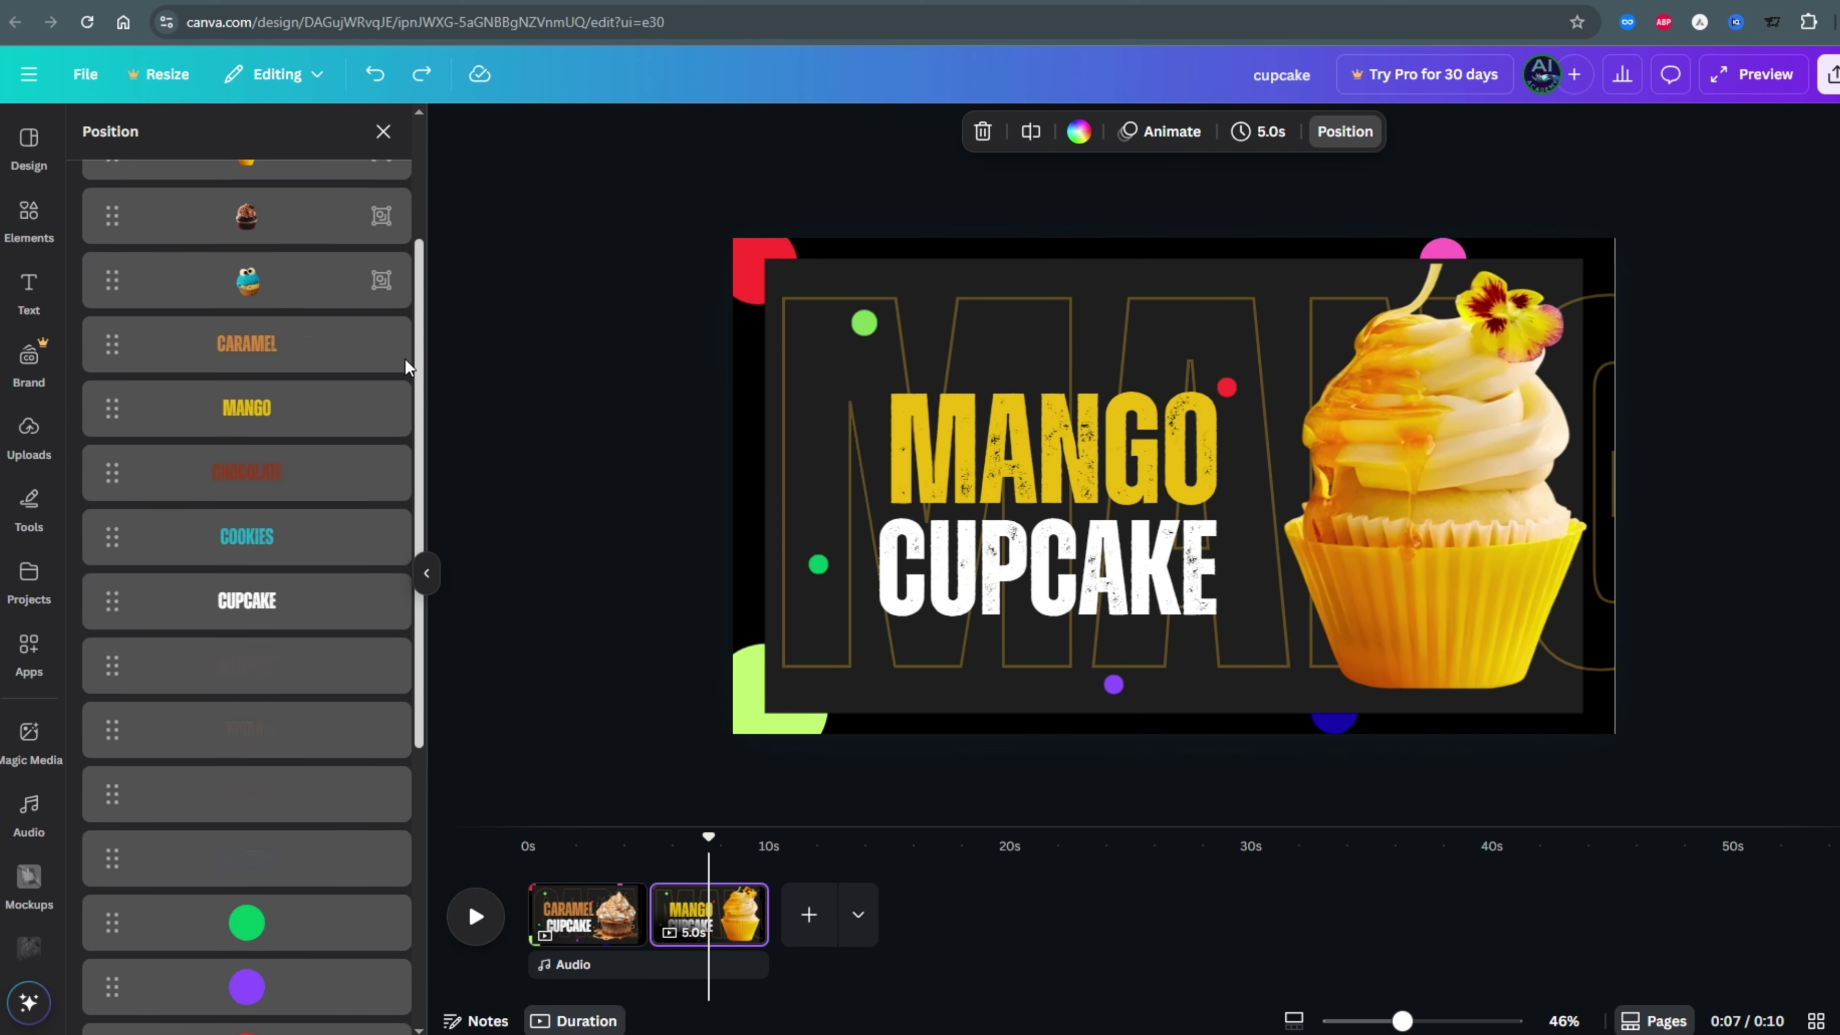
{"action": "left_click", "coordinate": [395, 417]}
{"action": "left_click_drag", "start_coordinate": [839, 621], "coordinate": [1130, 332]}
{"action": "left_click", "coordinate": [395, 481]}
{"action": "left_click", "coordinate": [405, 545]}
{"action": "left_click_drag", "start_coordinate": [1247, 444], "coordinate": [828, 532]}
{"action": "left_click", "coordinate": [395, 610]}
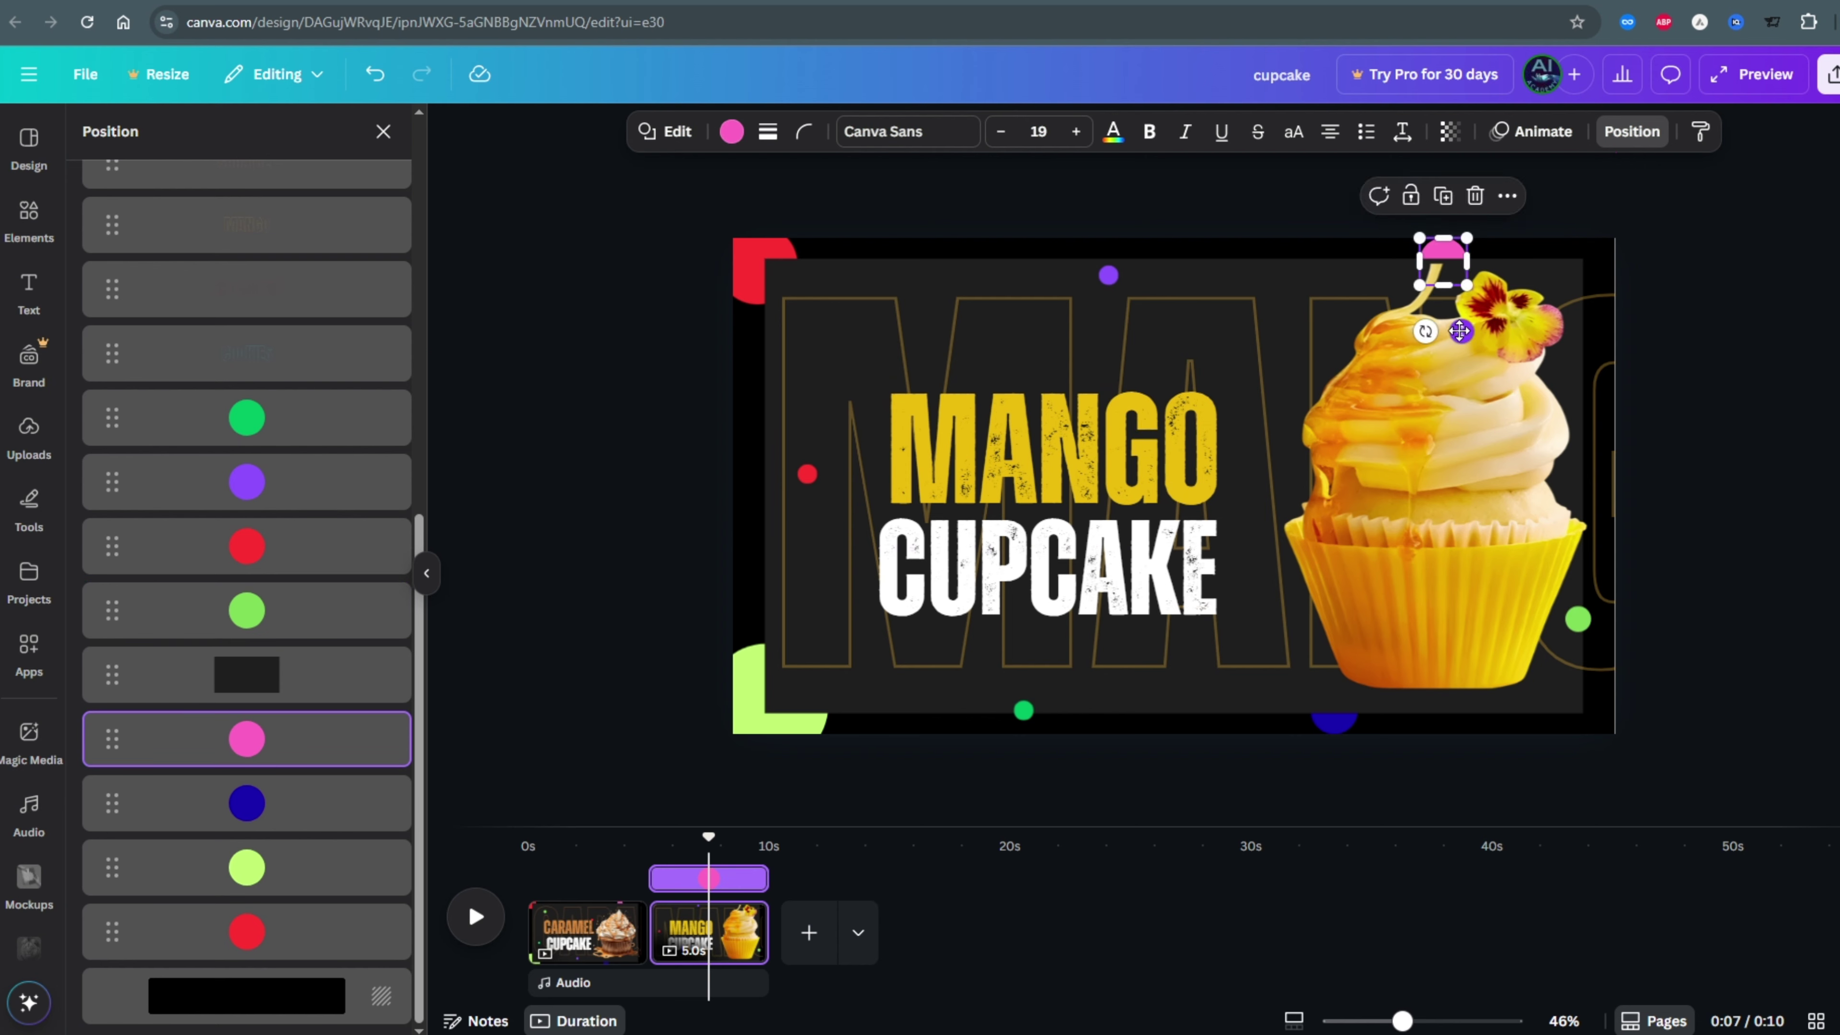
{"action": "key", "text": "Tab"}
{"action": "key", "text": "Tab"}
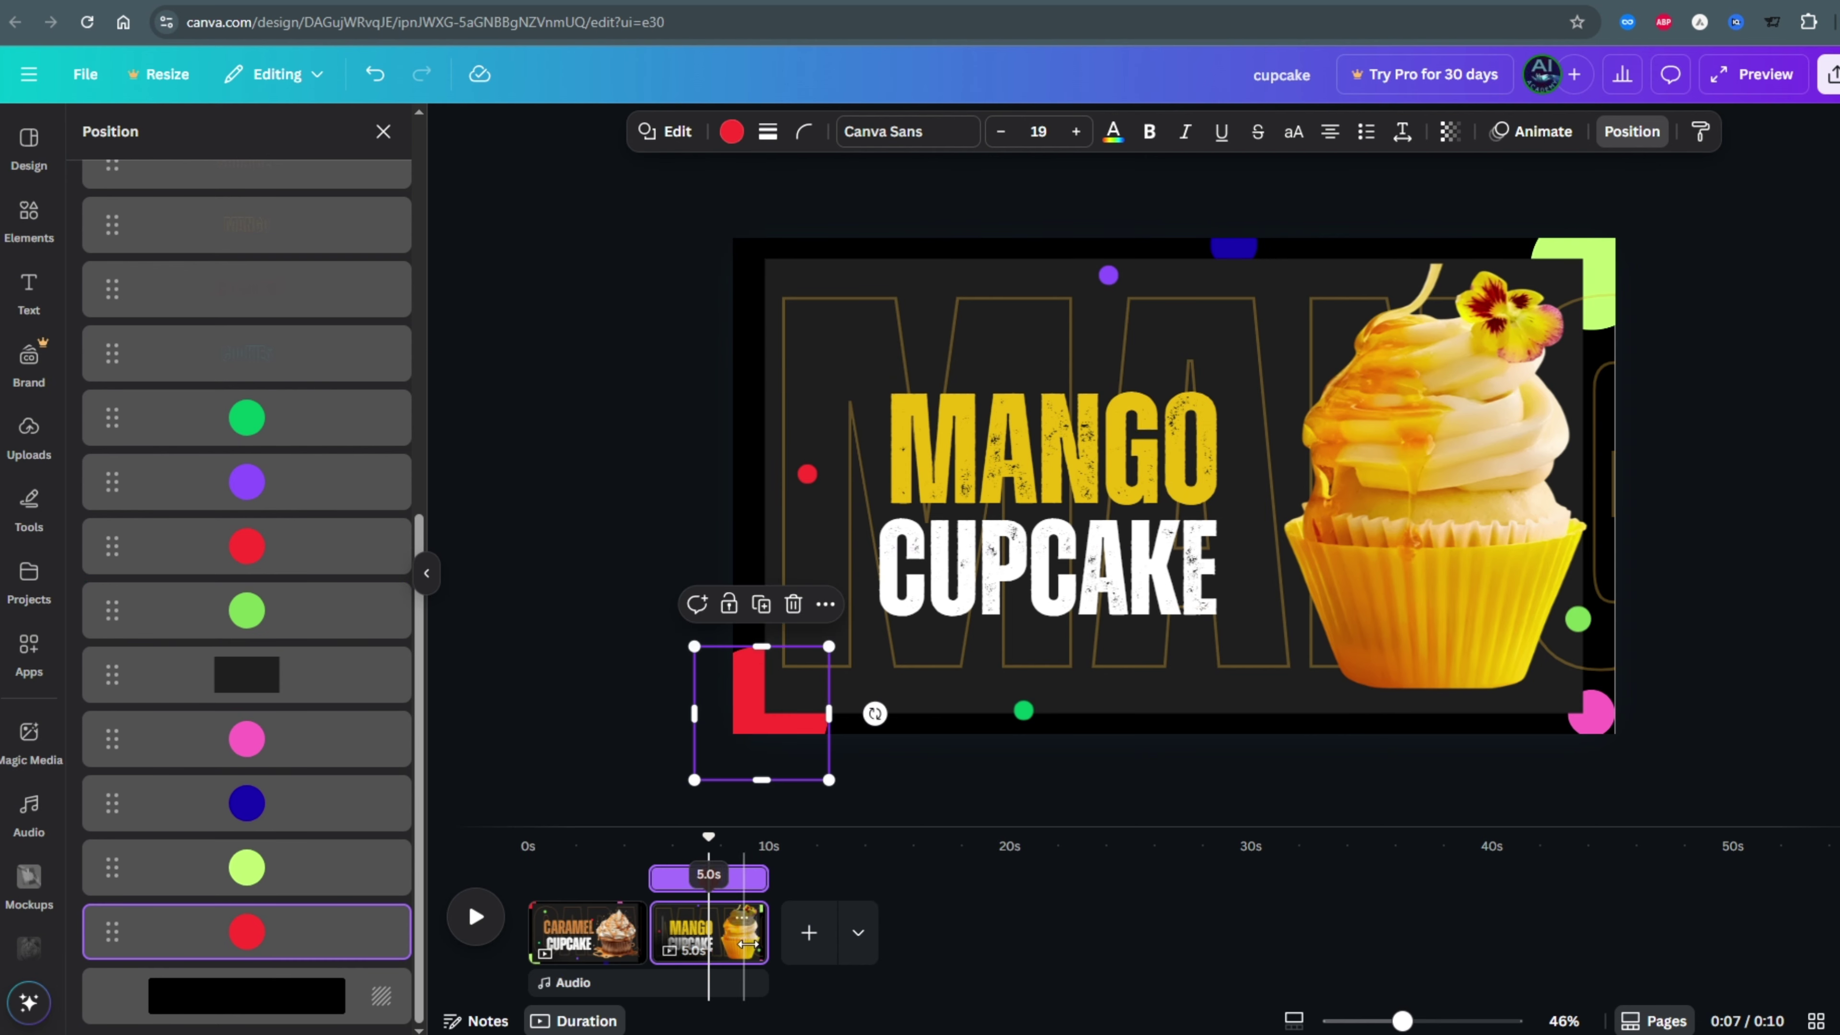
Duplicate the mango page and swap in the chocolate cupcake and the CHOCOLATE heading above CUPCAKE.
{"action": "left_click", "coordinate": [819, 924]}
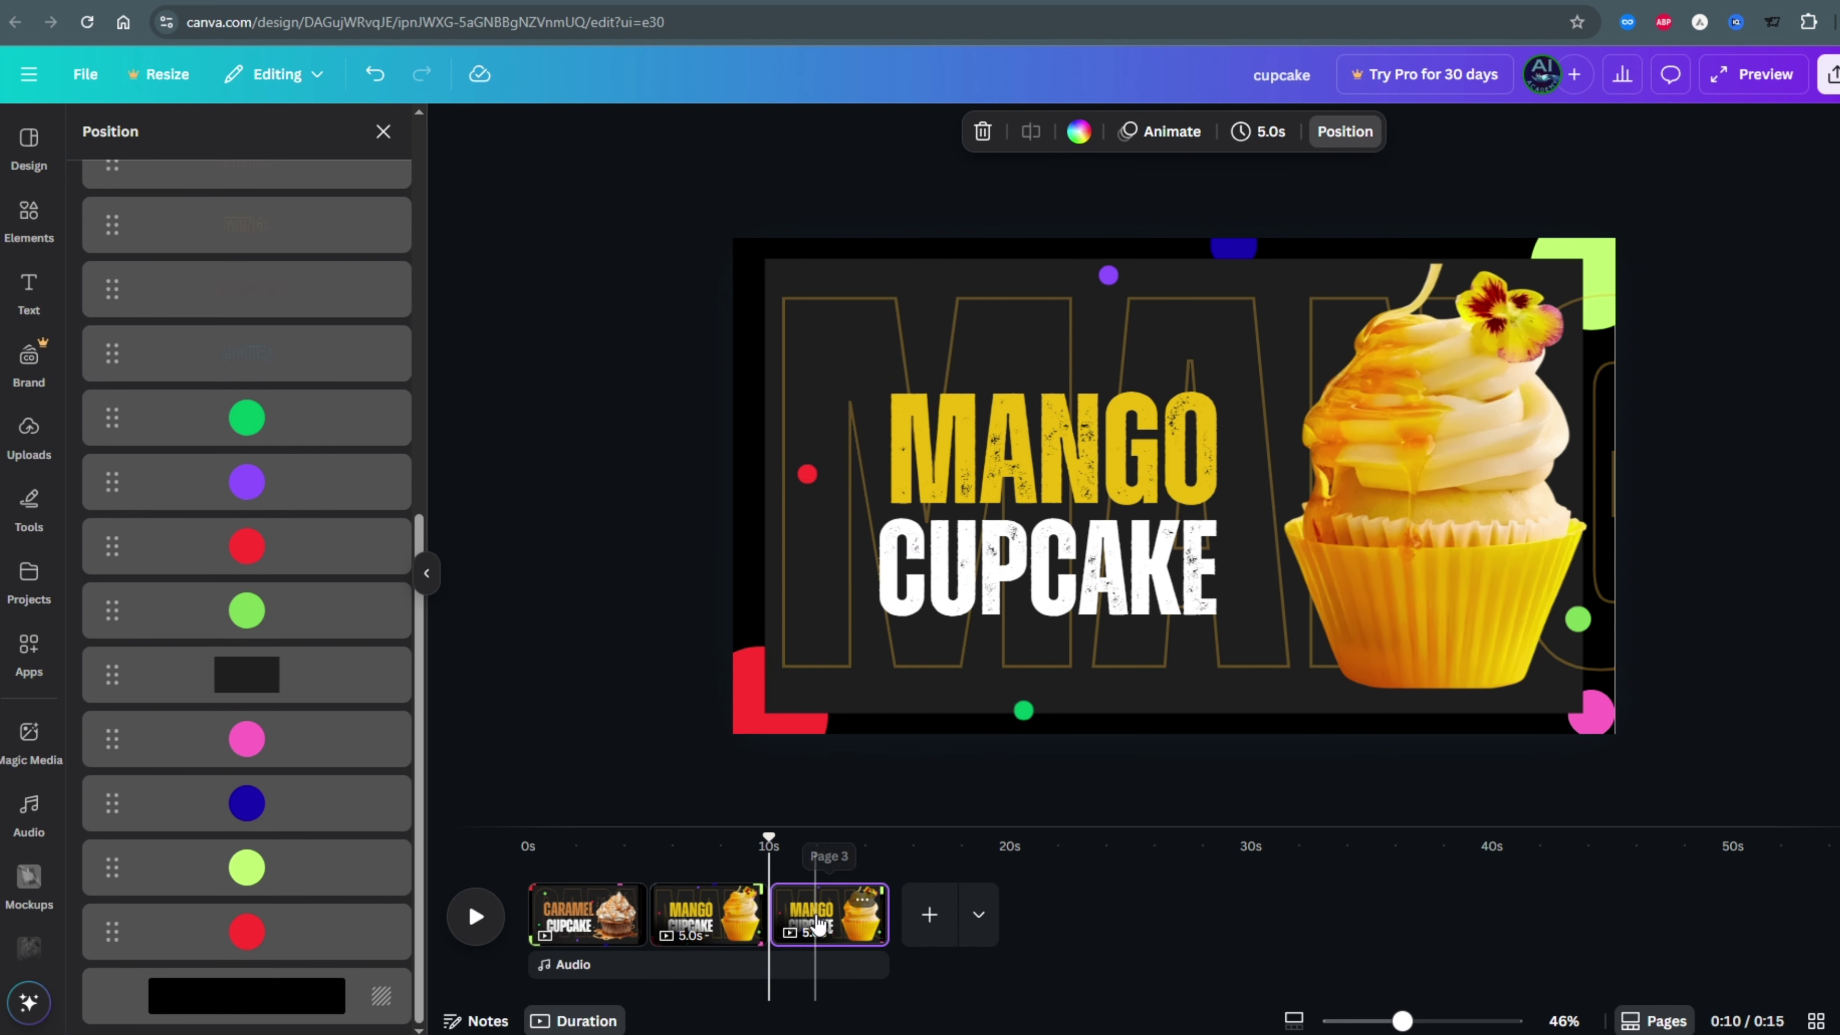
{"action": "left_click", "coordinate": [815, 924]}
{"action": "left_click_drag", "start_coordinate": [1442, 405], "coordinate": [1456, 819]}
{"action": "left_click", "coordinate": [247, 433]}
{"action": "left_click_drag", "start_coordinate": [1456, 218], "coordinate": [1440, 664]}
{"action": "left_click", "coordinate": [260, 687]}
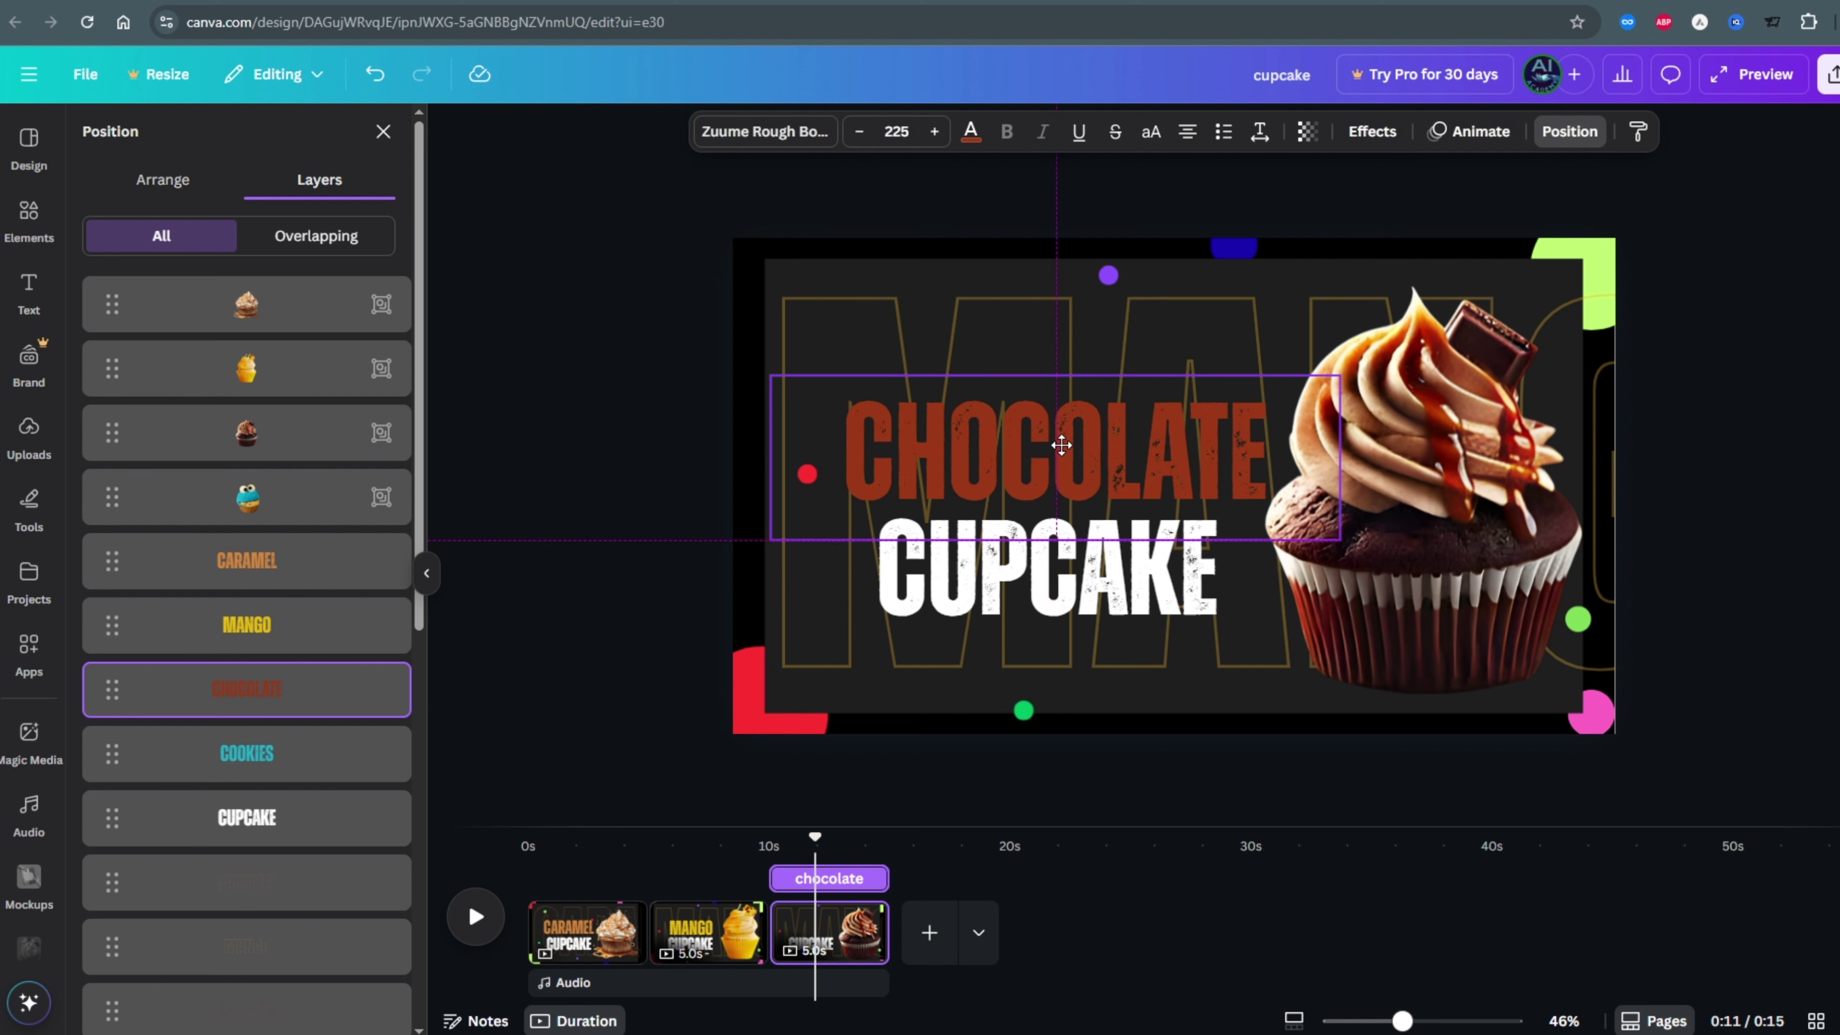
Move the hollow MANGO text off the third page and align the hollow CHOCOLATE text with the dark card's left edge.
{"action": "scroll", "coordinate": [222, 493], "scroll_direction": "down", "scroll_amount": 7}
{"action": "left_click", "coordinate": [222, 424]}
{"action": "left_click_drag", "start_coordinate": [1071, 325], "coordinate": [1815, 325]}
{"action": "left_click", "coordinate": [222, 490]}
{"action": "left_click_drag", "start_coordinate": [543, 463], "coordinate": [622, 446]}
Rearrange the chocolate page's small circles: green upper left, purple and light green along the bottom, red near the cupcake's top.
{"action": "left_click", "coordinate": [255, 629]}
{"action": "left_click_drag", "start_coordinate": [1041, 767], "coordinate": [815, 335]}
{"action": "left_click", "coordinate": [250, 685]}
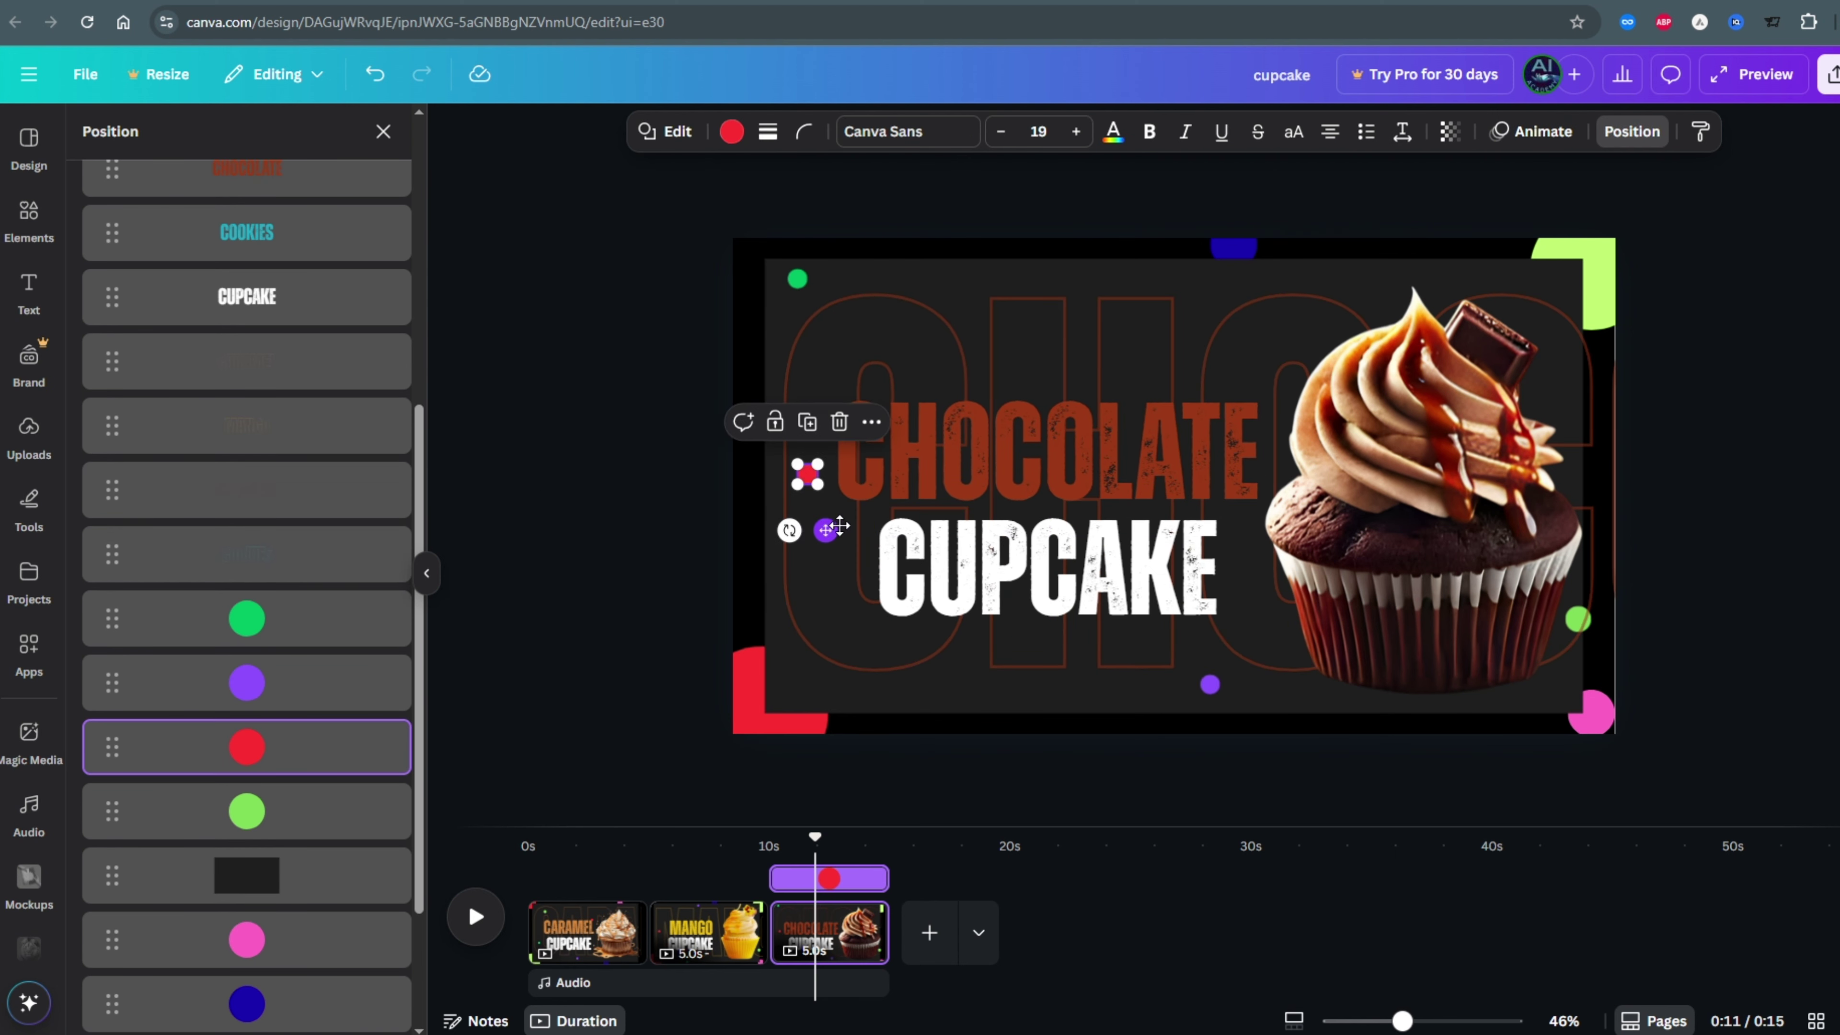
{"action": "left_click_drag", "start_coordinate": [840, 526], "coordinate": [1369, 340]}
{"action": "left_click", "coordinate": [246, 811]}
{"action": "left_click_drag", "start_coordinate": [1596, 675], "coordinate": [957, 747]}
Move the chocolate page's pink circle to the left edge, blue to the top, lime to the lower-right corner and red upper right.
{"action": "left_click", "coordinate": [246, 939]}
{"action": "left_click_drag", "start_coordinate": [1609, 783], "coordinate": [1354, 716]}
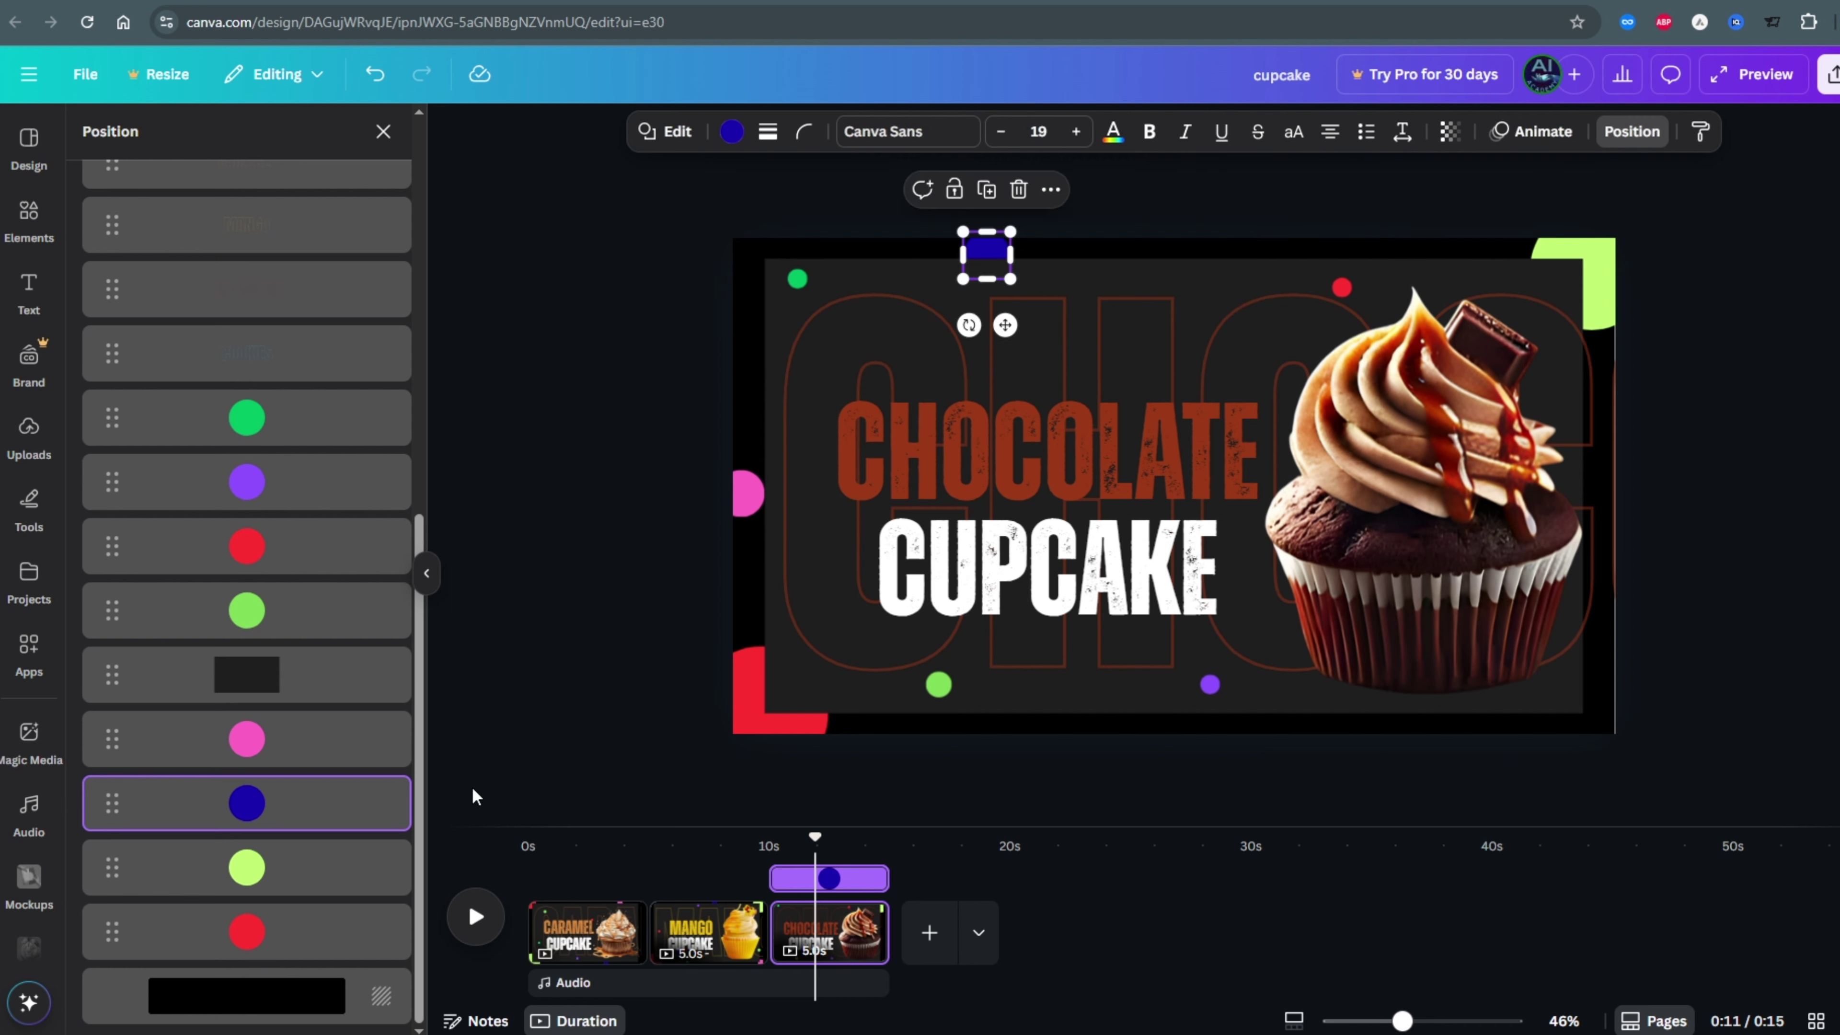
{"action": "left_click", "coordinate": [246, 866]}
{"action": "left_click_drag", "start_coordinate": [1593, 283], "coordinate": [1586, 754]}
{"action": "left_click", "coordinate": [247, 931]}
{"action": "left_click_drag", "start_coordinate": [753, 707], "coordinate": [1565, 261]}
Duplicate the chocolate page and replace the chocolate cupcake on the copy with the blue cookie cupcake.
{"action": "right_click", "coordinate": [844, 917]}
{"action": "left_click", "coordinate": [936, 475]}
{"action": "left_click_drag", "start_coordinate": [1460, 312], "coordinate": [1479, 703]}
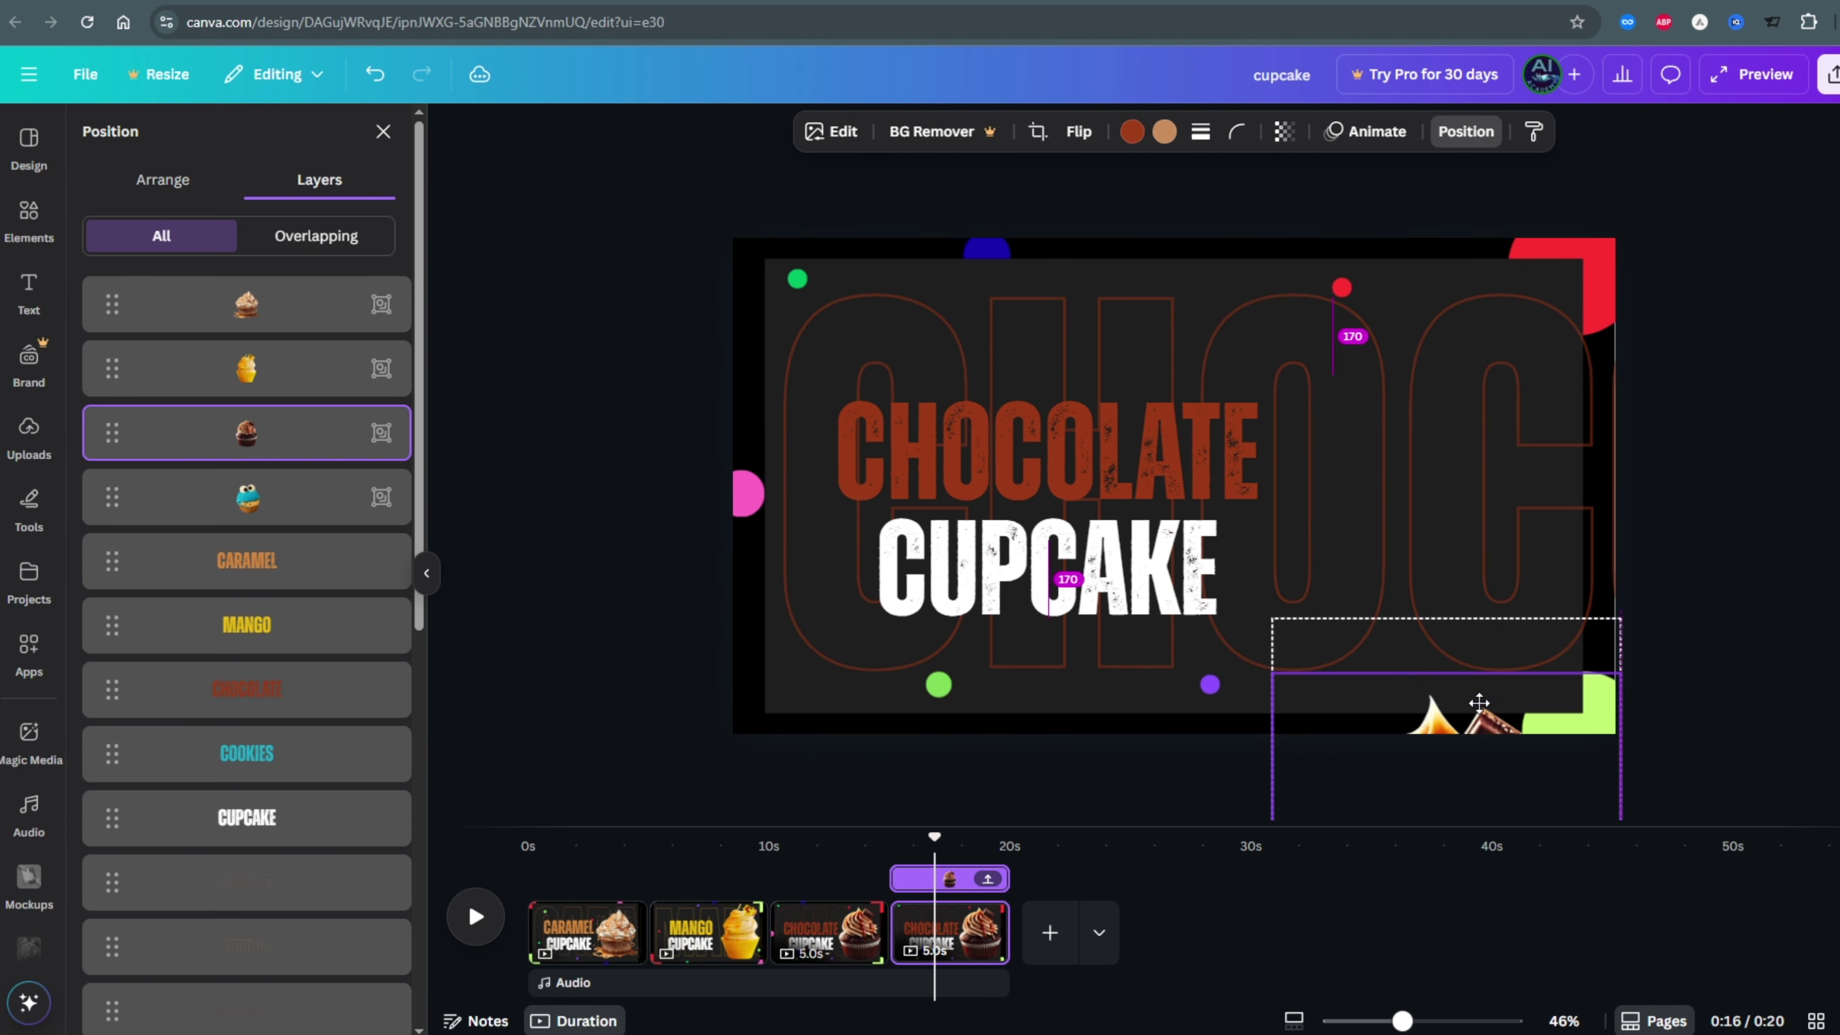
{"action": "left_click", "coordinate": [246, 497]}
{"action": "left_click_drag", "start_coordinate": [1466, 167], "coordinate": [1429, 645]}
Move the CHOCOLATE heading off the fourth page and place the COOKIES heading above CUPCAKE.
{"action": "left_click", "coordinate": [247, 689]}
{"action": "left_click_drag", "start_coordinate": [1188, 446], "coordinate": [572, 453]}
{"action": "left_click", "coordinate": [247, 754]}
{"action": "left_click_drag", "start_coordinate": [580, 471], "coordinate": [1140, 456]}
Move the hollow CHOCOLATE text off the fourth page and align the hollow COOKIES text with the dark card's left edge.
{"action": "scroll", "coordinate": [391, 559], "scroll_direction": "down", "scroll_amount": 6}
{"action": "left_click", "coordinate": [246, 565]}
{"action": "left_click_drag", "start_coordinate": [818, 507], "coordinate": [1666, 522]}
{"action": "left_click", "coordinate": [247, 629]}
{"action": "left_click_drag", "start_coordinate": [623, 613], "coordinate": [661, 612]}
Rearrange the cookies page's small circles: green lower left, purple near the top, red upper left, light green beside the cupcake.
{"action": "scroll", "coordinate": [249, 429], "scroll_direction": "down", "scroll_amount": 4}
{"action": "left_click", "coordinate": [248, 427]}
{"action": "left_click_drag", "start_coordinate": [815, 335], "coordinate": [822, 731]}
{"action": "left_click", "coordinate": [246, 481]}
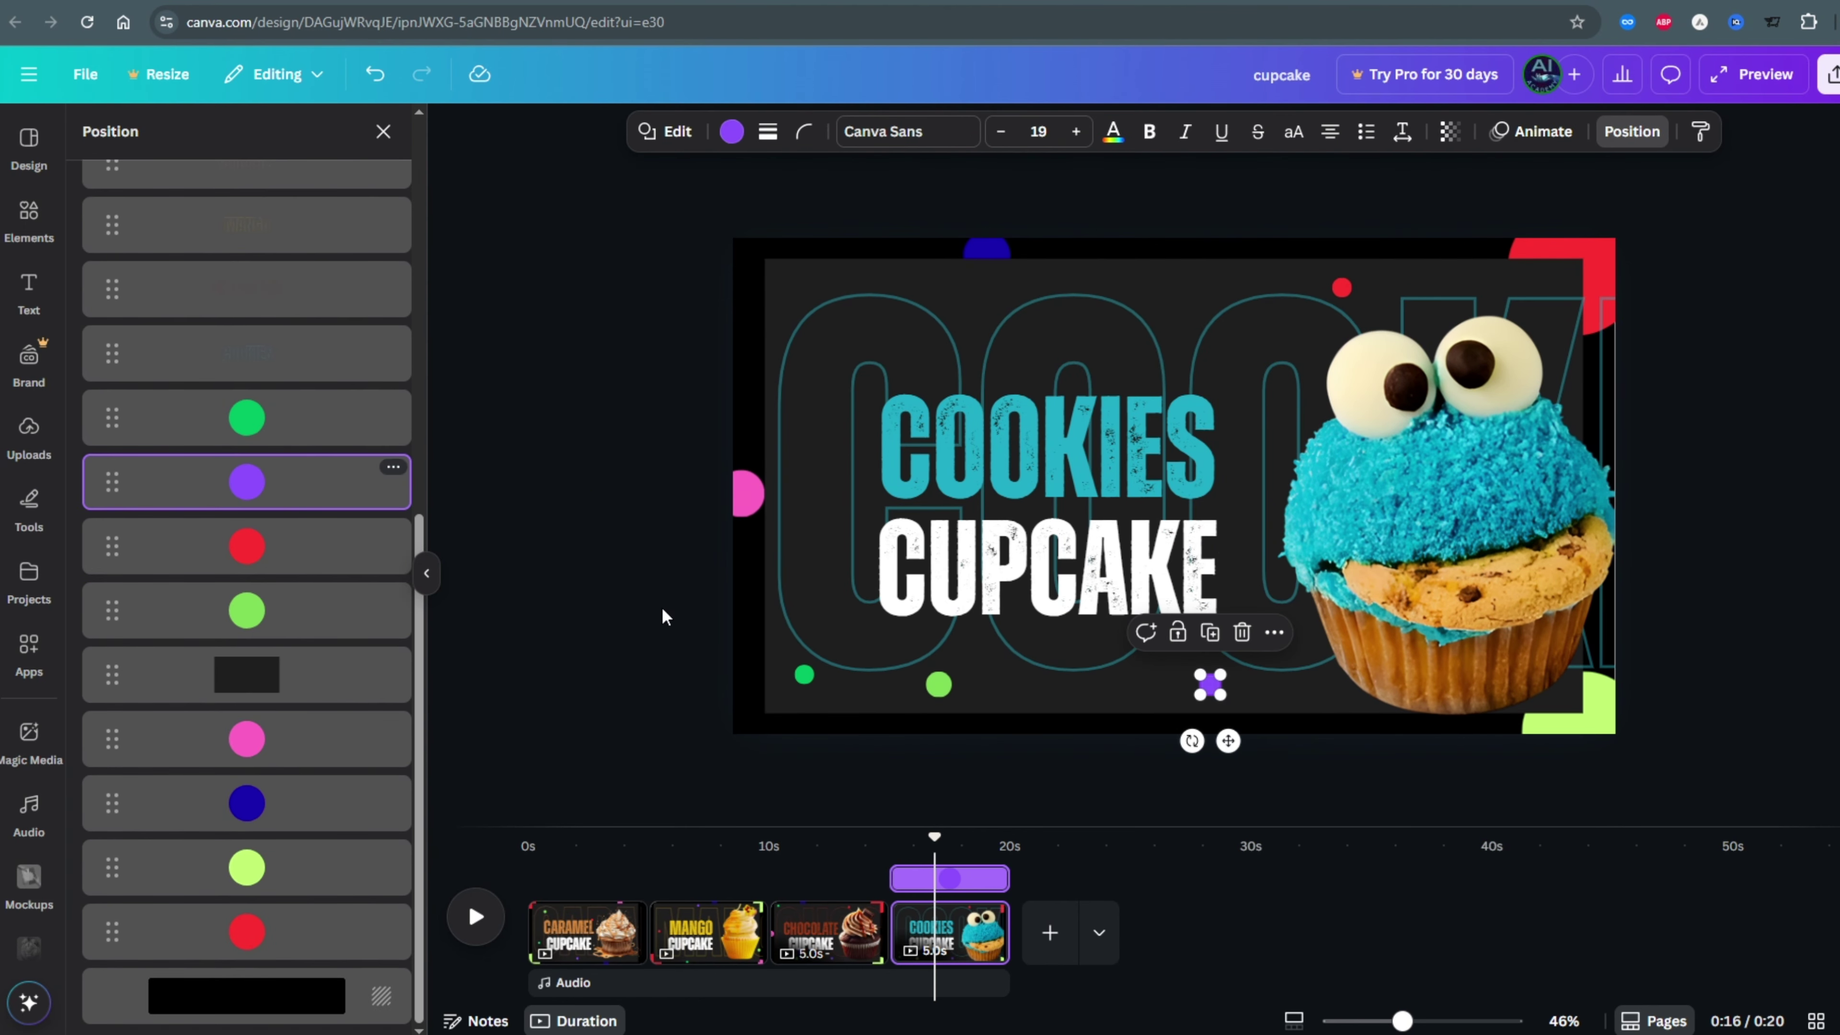
{"action": "left_click_drag", "start_coordinate": [1228, 741], "coordinate": [1194, 353]}
{"action": "left_click", "coordinate": [246, 546]}
{"action": "left_click_drag", "start_coordinate": [956, 744], "coordinate": [1291, 701]}
Move the cookies page's pink circle to the top edge, and the blue circle to the bottom edge enlarged to about 208 × 208.
{"action": "left_click", "coordinate": [246, 738]}
{"action": "left_click_drag", "start_coordinate": [759, 562], "coordinate": [1339, 321]}
{"action": "left_click", "coordinate": [247, 803]}
{"action": "left_click_drag", "start_coordinate": [1005, 323], "coordinate": [1218, 775]}
{"action": "left_click_drag", "start_coordinate": [1222, 729], "coordinate": [1278, 780]}
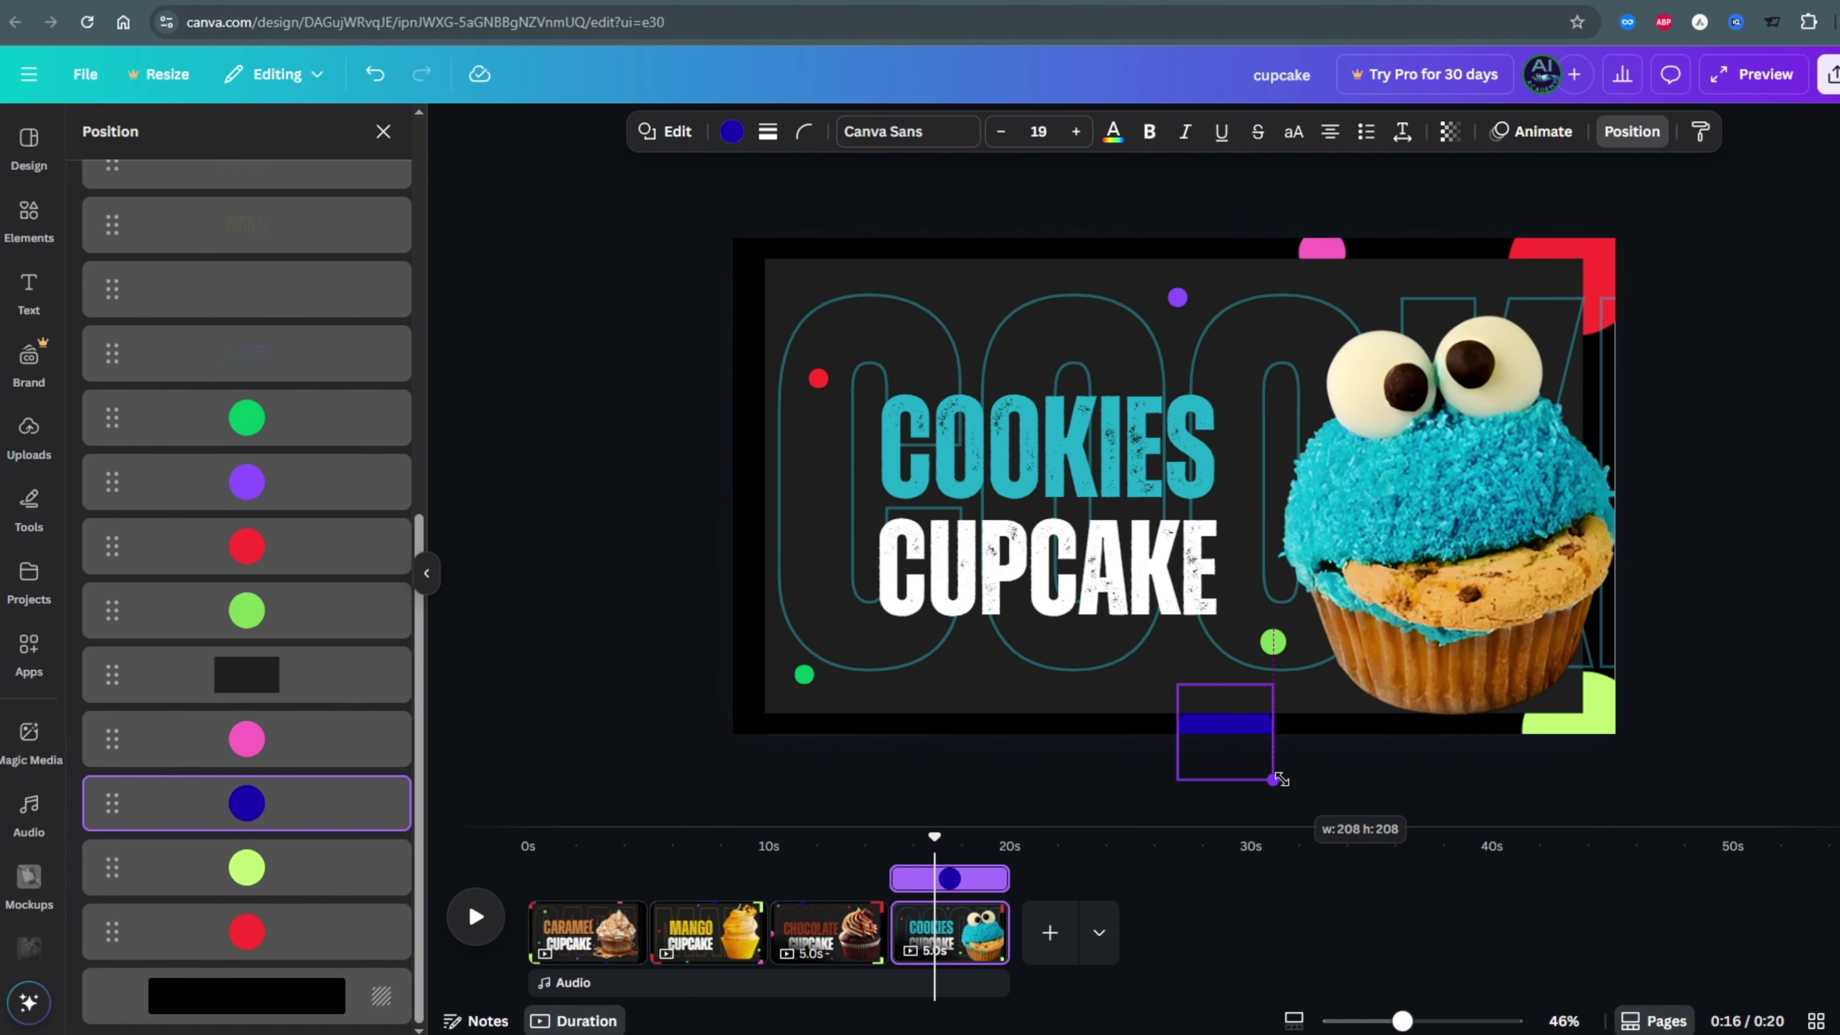
Move the cookies page's large light green circle to the upper-left corner and the large red circle to the lower-left corner.
{"action": "left_click_drag", "start_coordinate": [1594, 718], "coordinate": [760, 229]}
{"action": "left_click_drag", "start_coordinate": [1594, 253], "coordinate": [774, 708]}
Add a Match & Move transition lasting 2.5 seconds after the caramel page and apply it between all pages.
{"action": "left_click", "coordinate": [647, 942]}
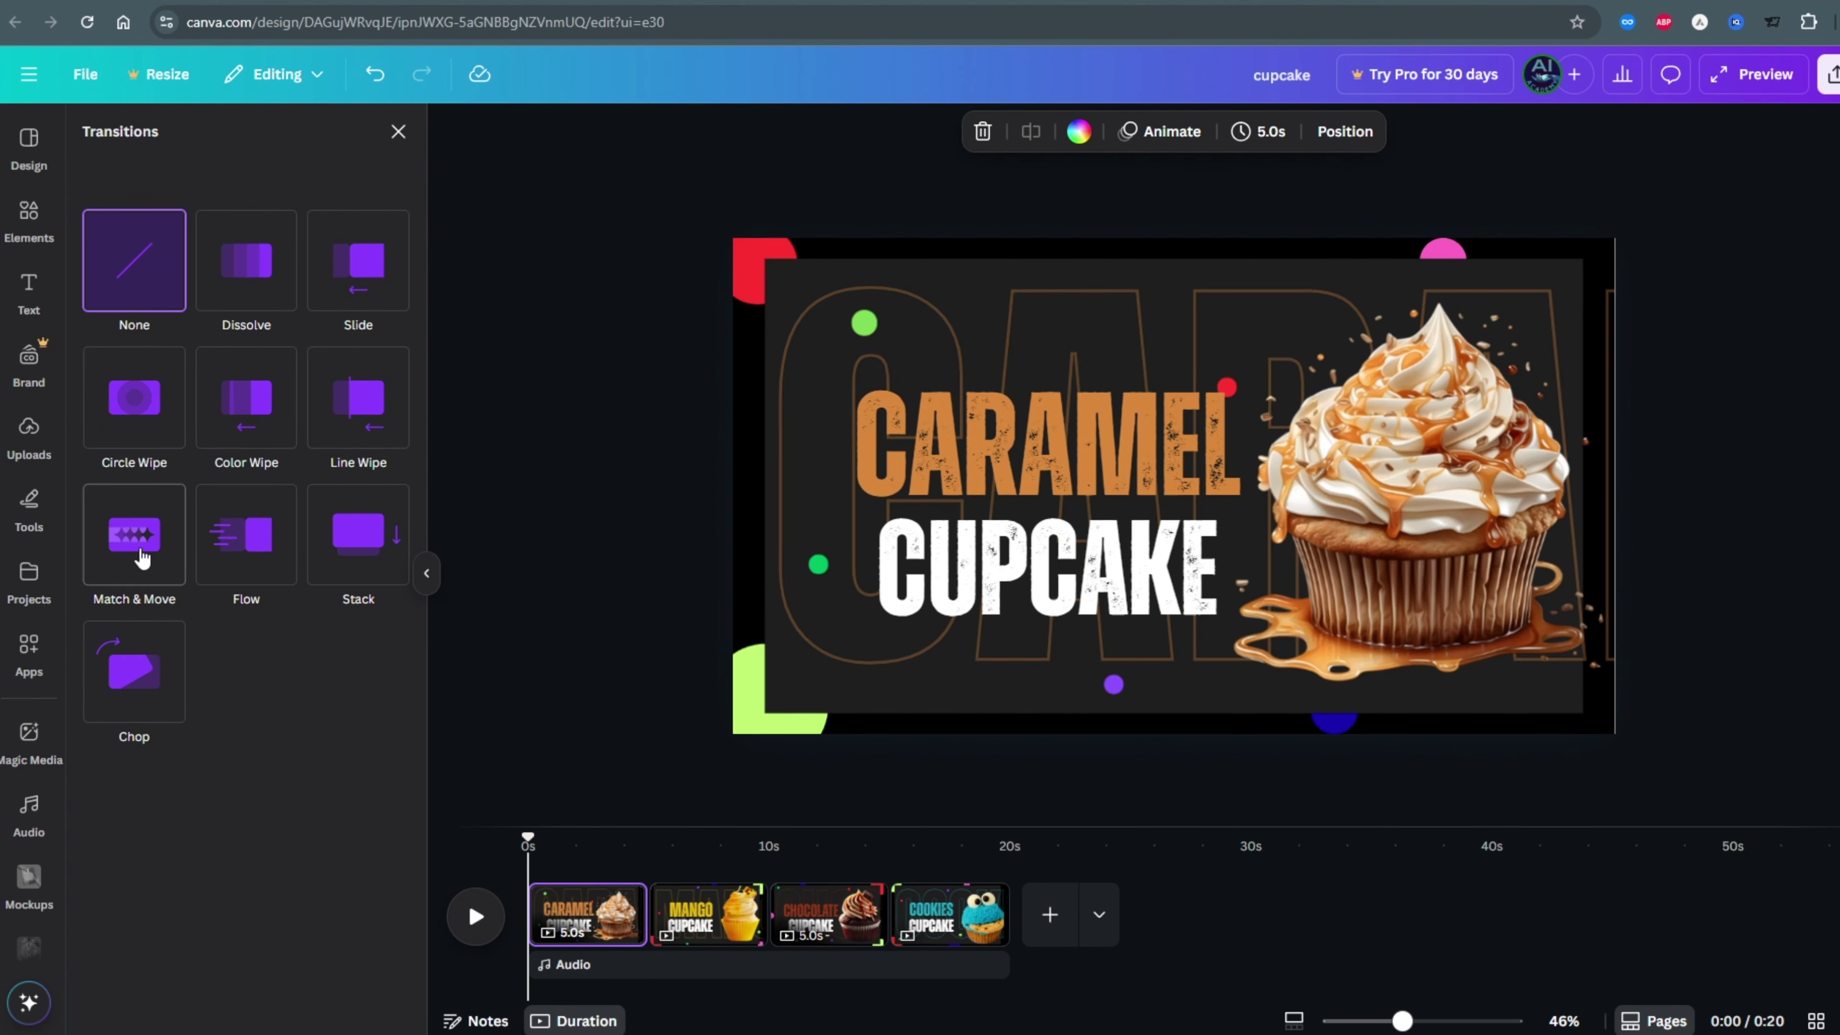
{"action": "left_click", "coordinate": [131, 521]}
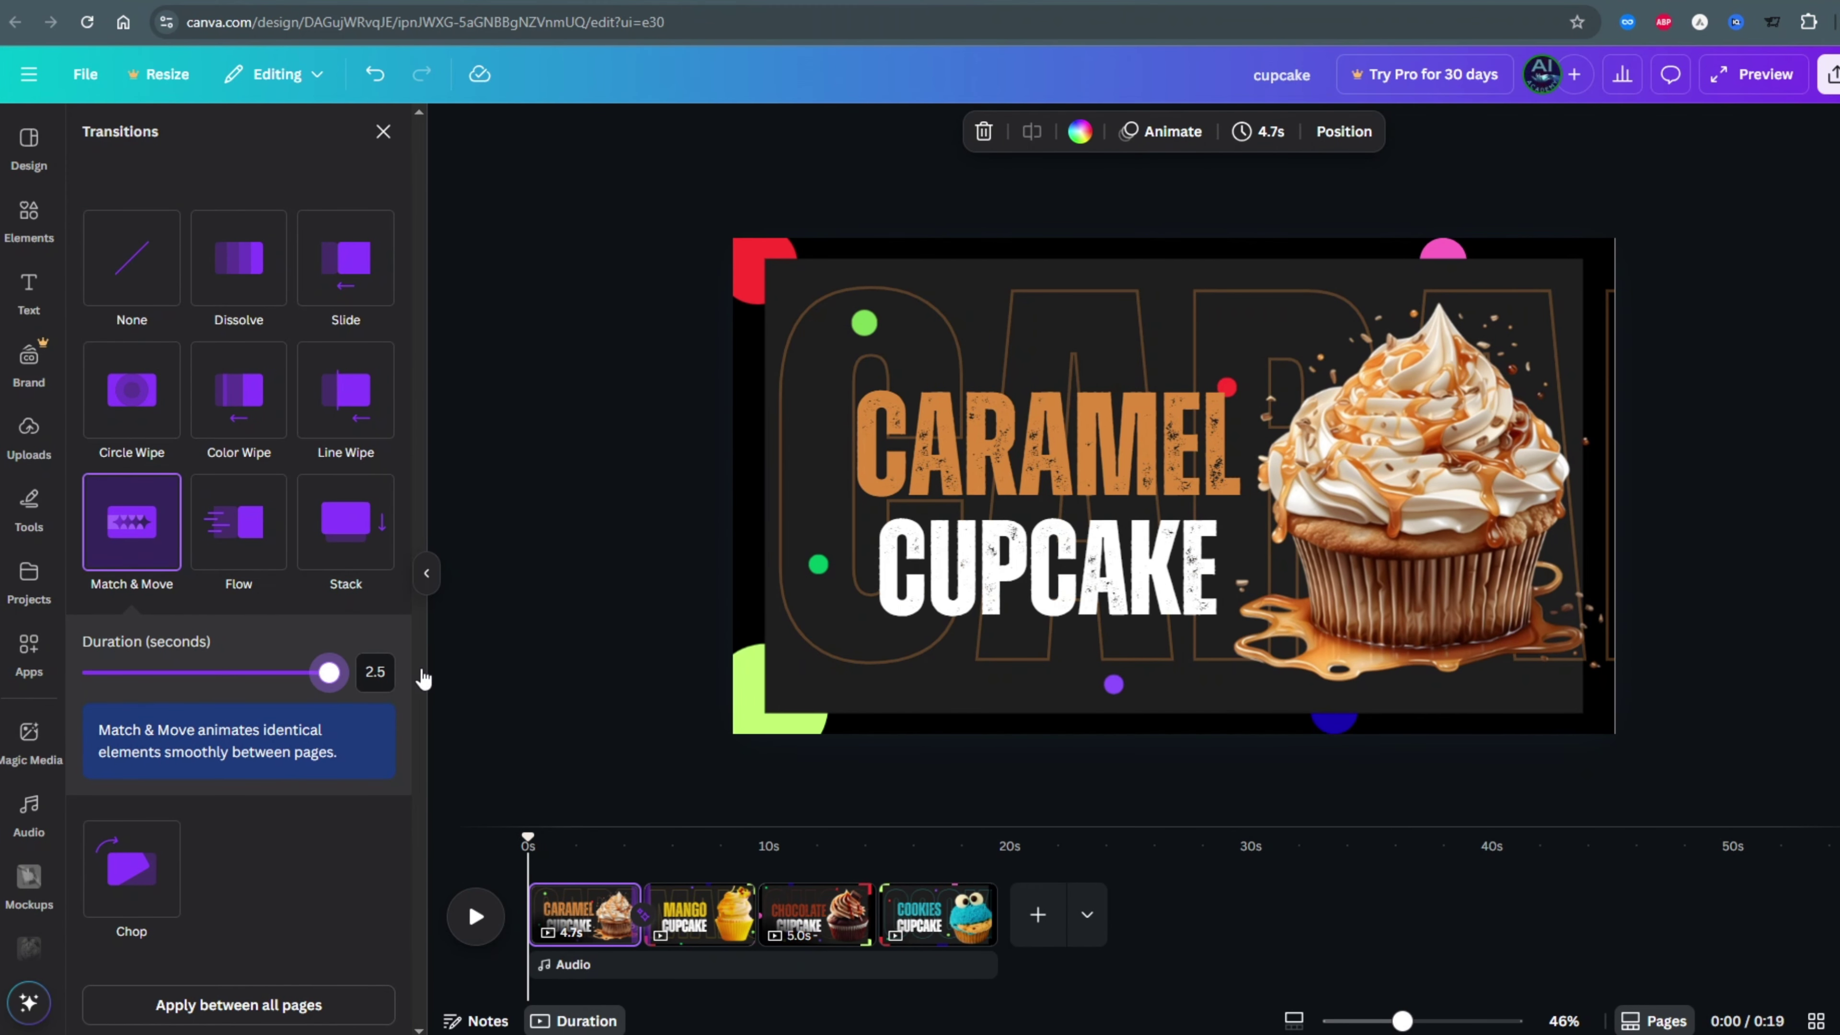
{"action": "left_click", "coordinate": [244, 1012]}
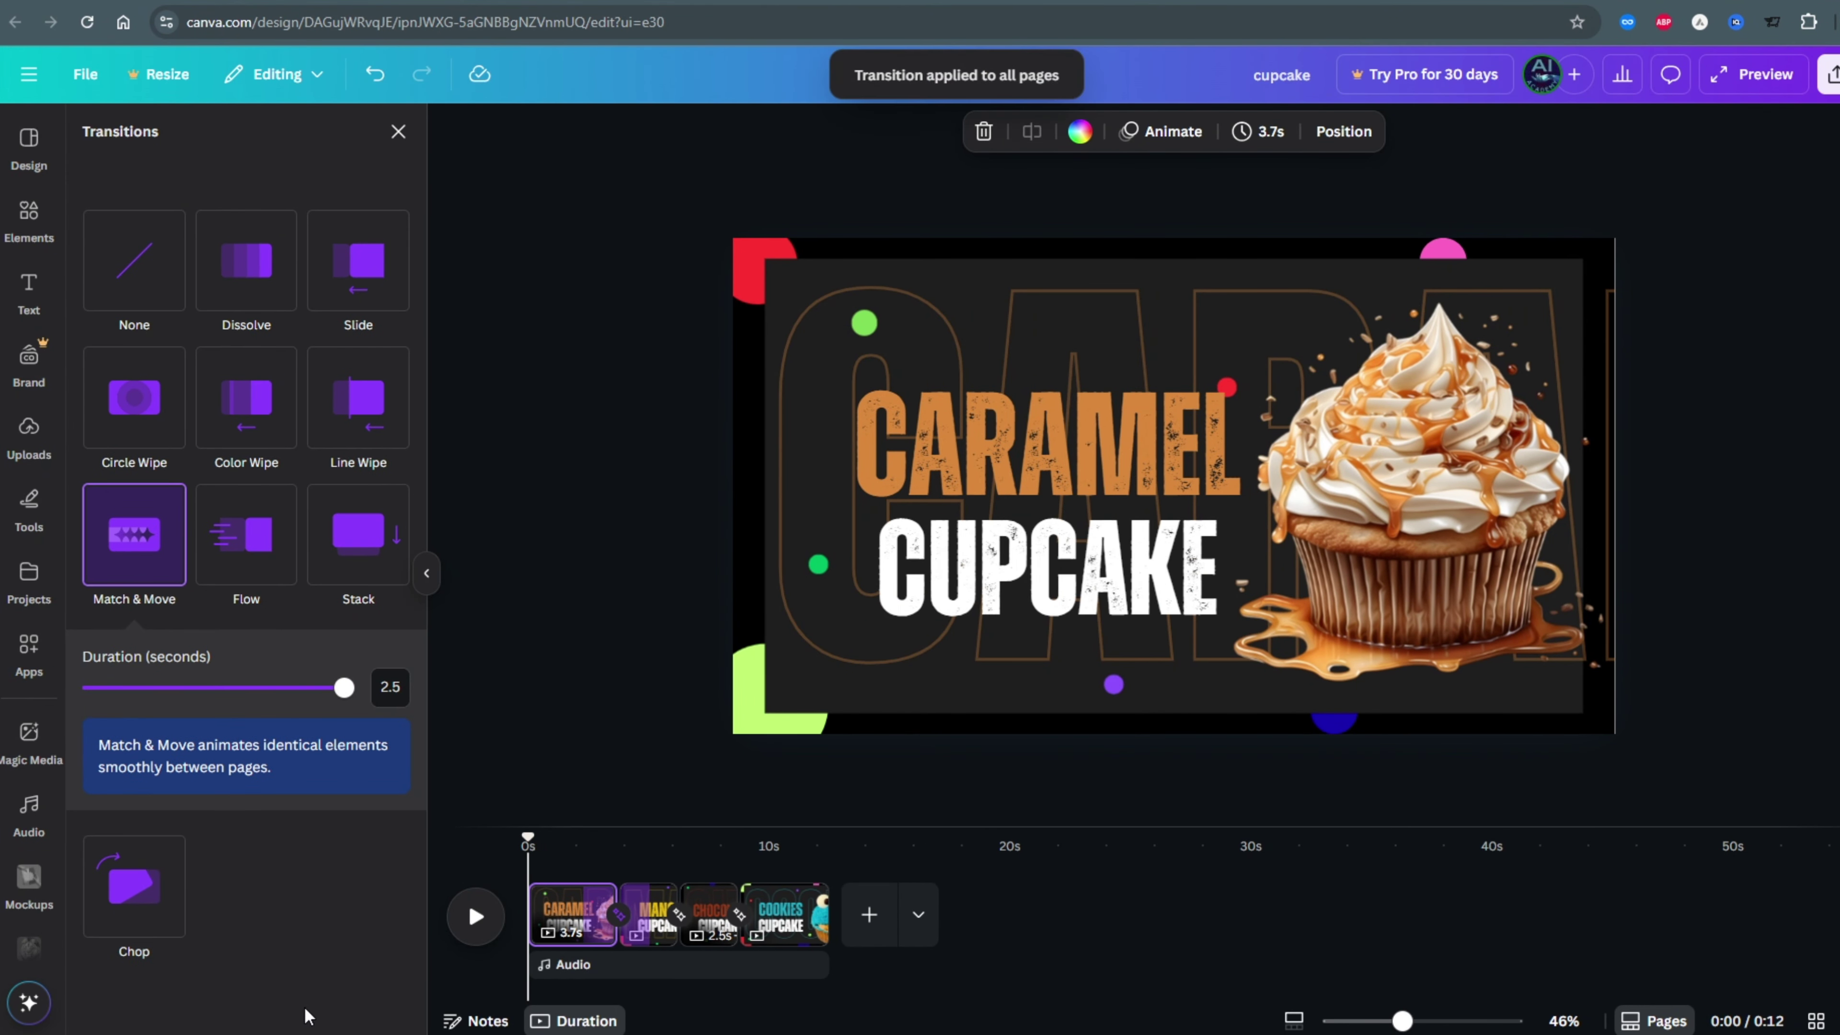
Set the timing of all four pages to 3.0 seconds and play the finished video, including in full screen.
{"action": "left_click", "coordinate": [1272, 132]}
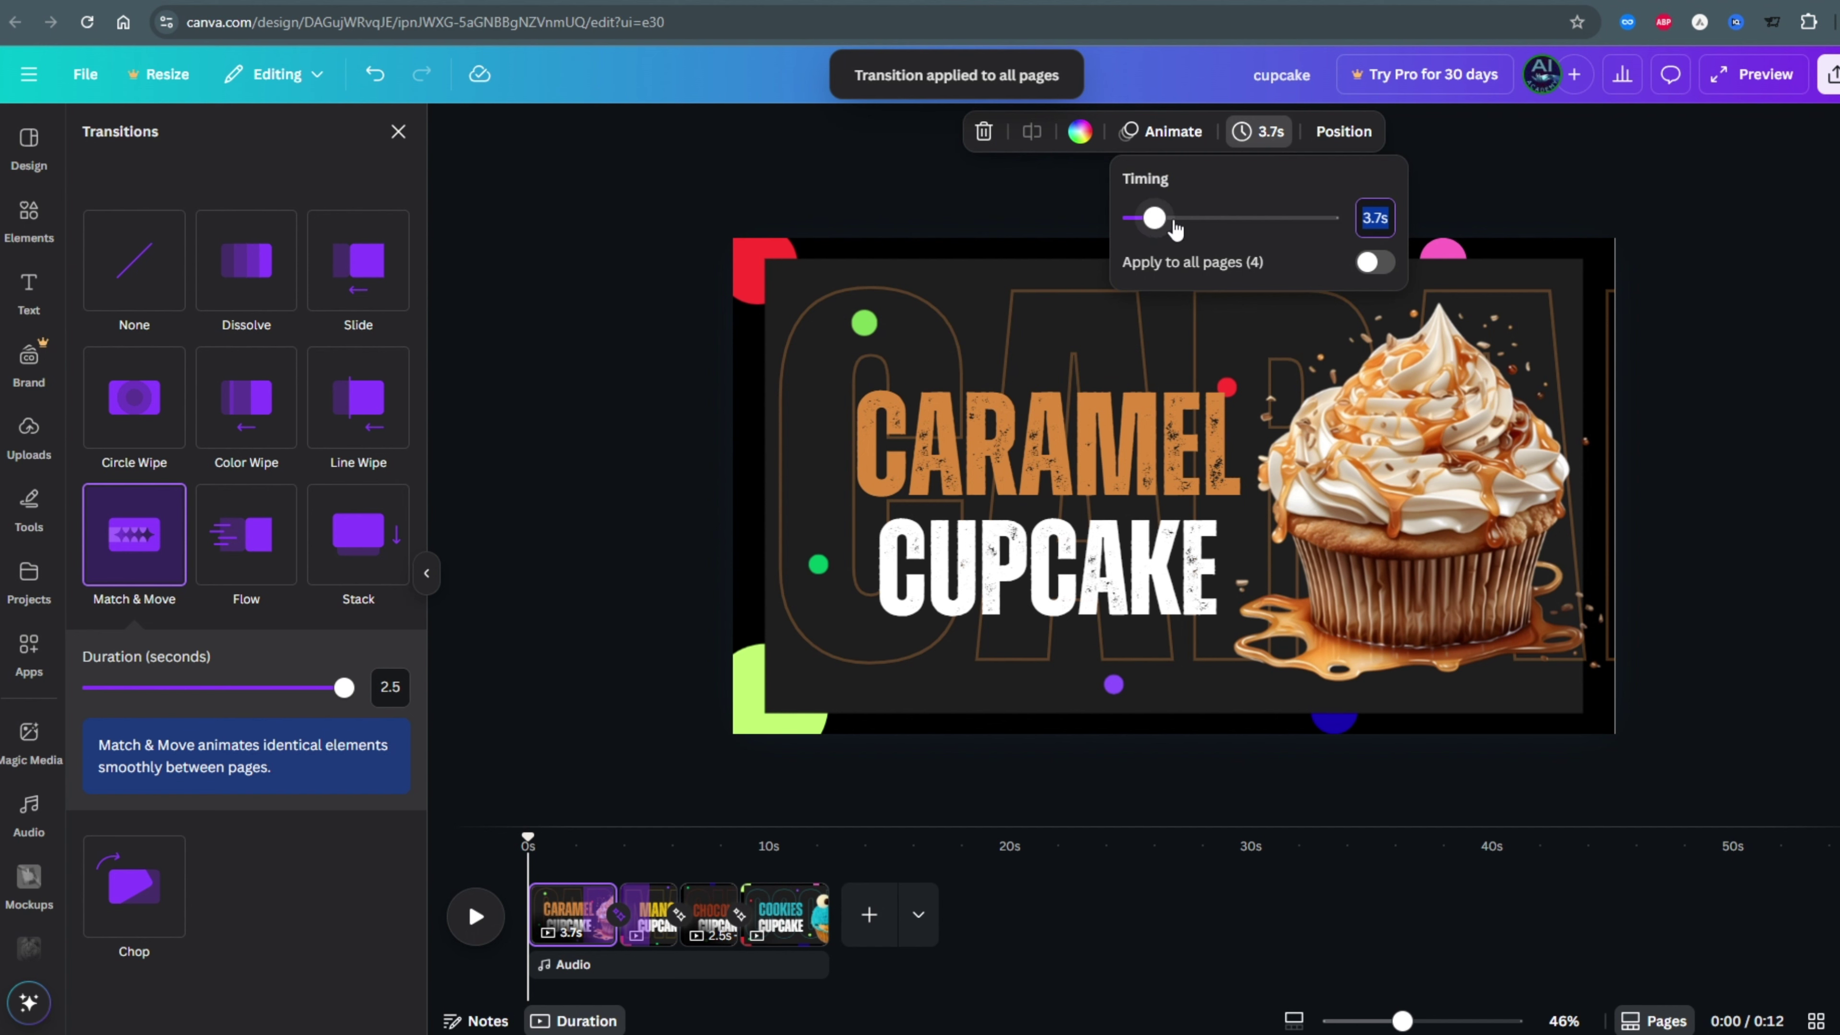
{"action": "left_click_drag", "start_coordinate": [1173, 228], "coordinate": [1146, 226]}
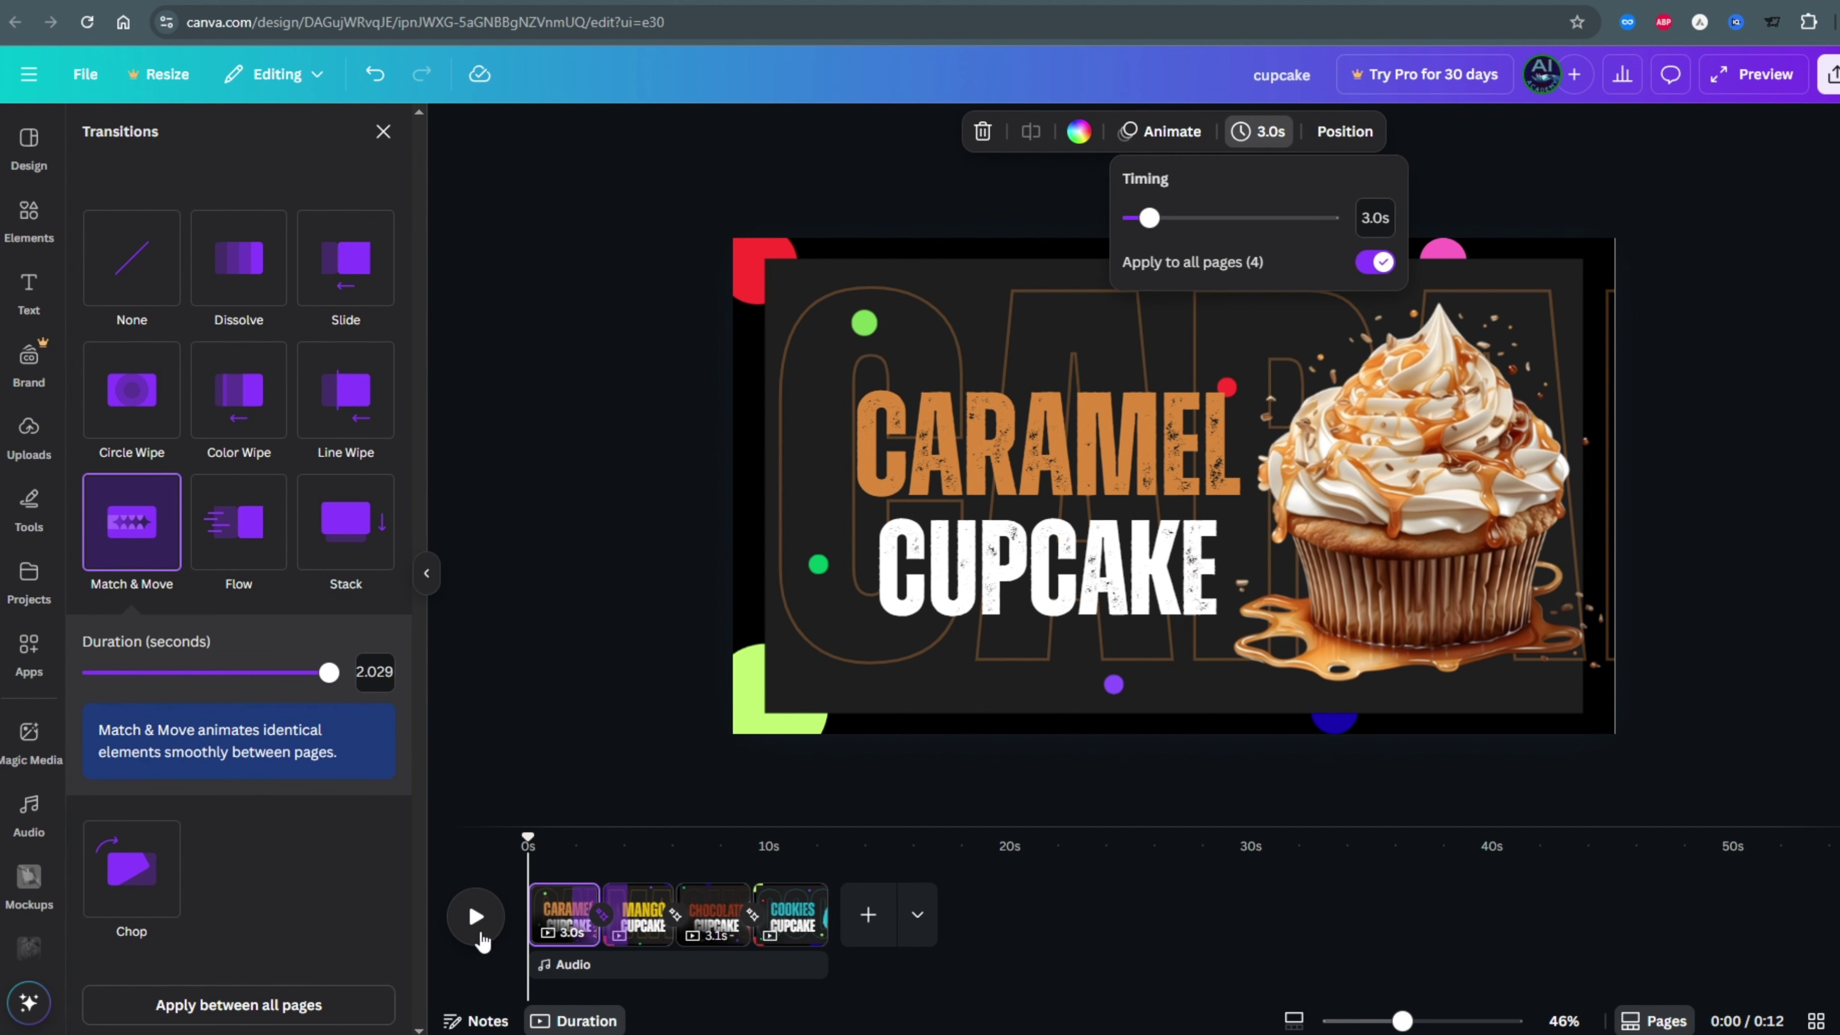
{"action": "left_click", "coordinate": [477, 924]}
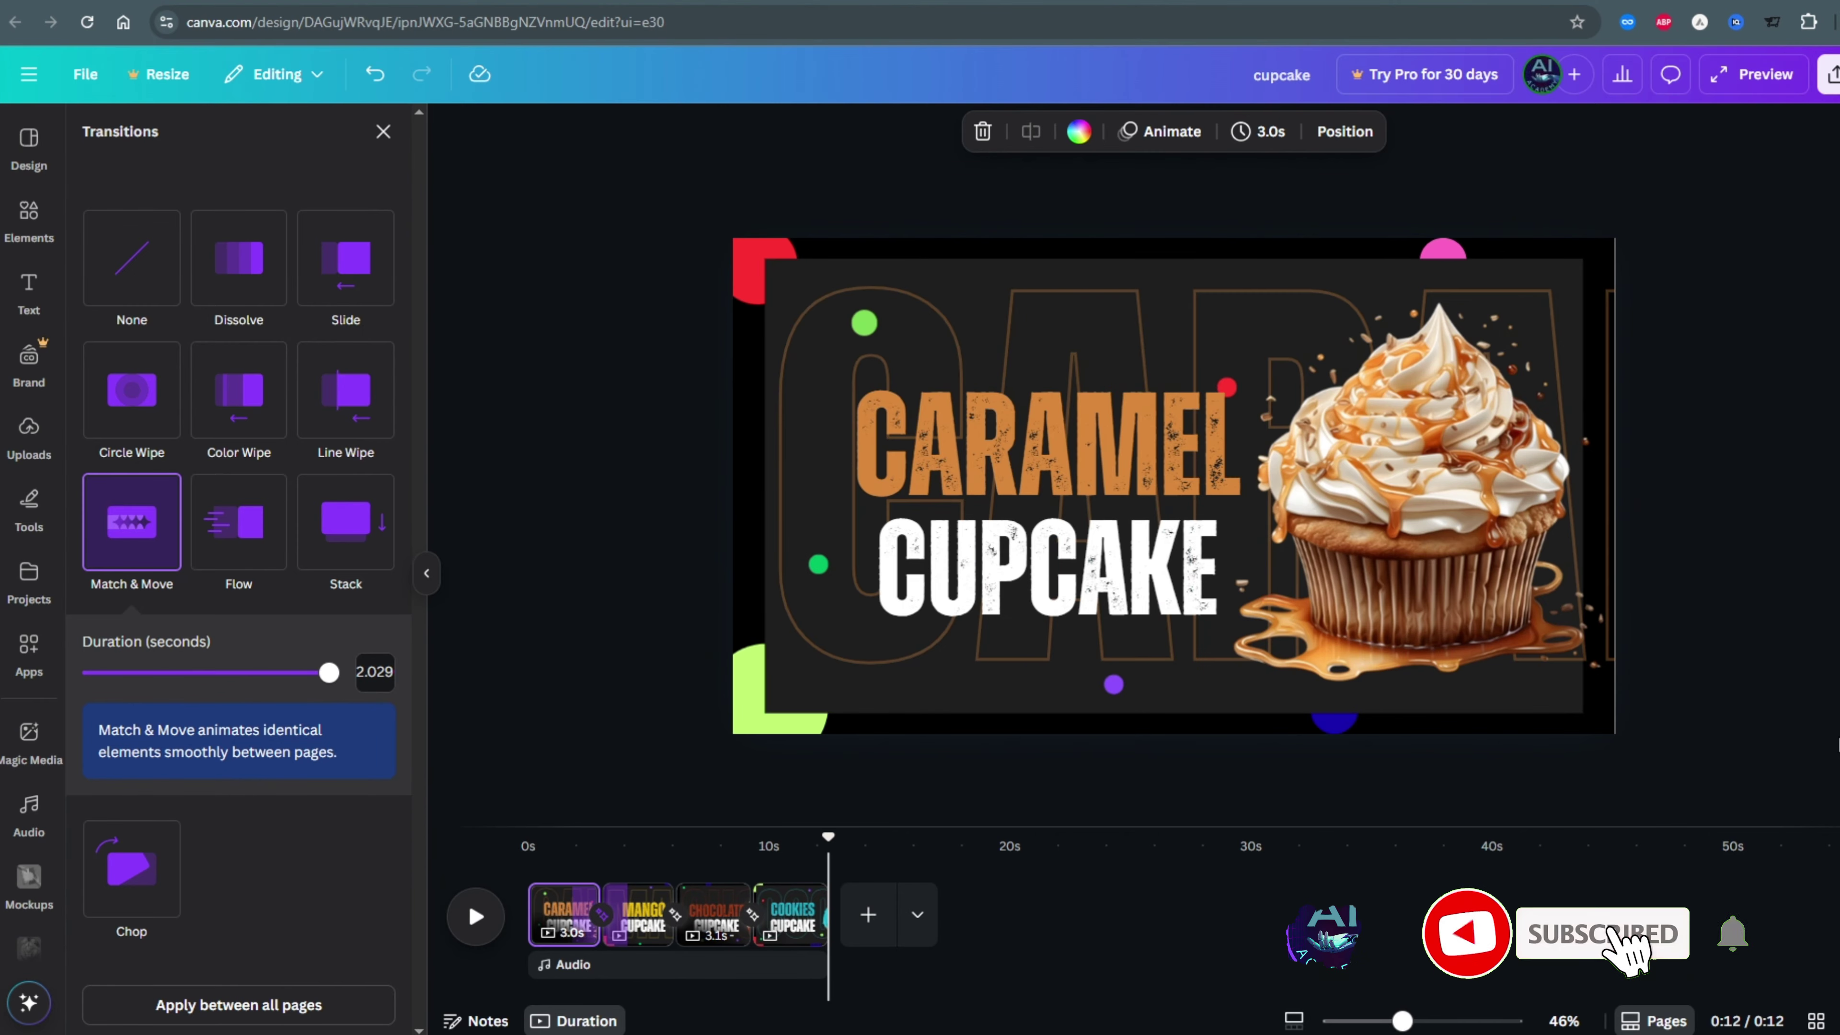
{"action": "left_click", "coordinate": [1838, 1021]}
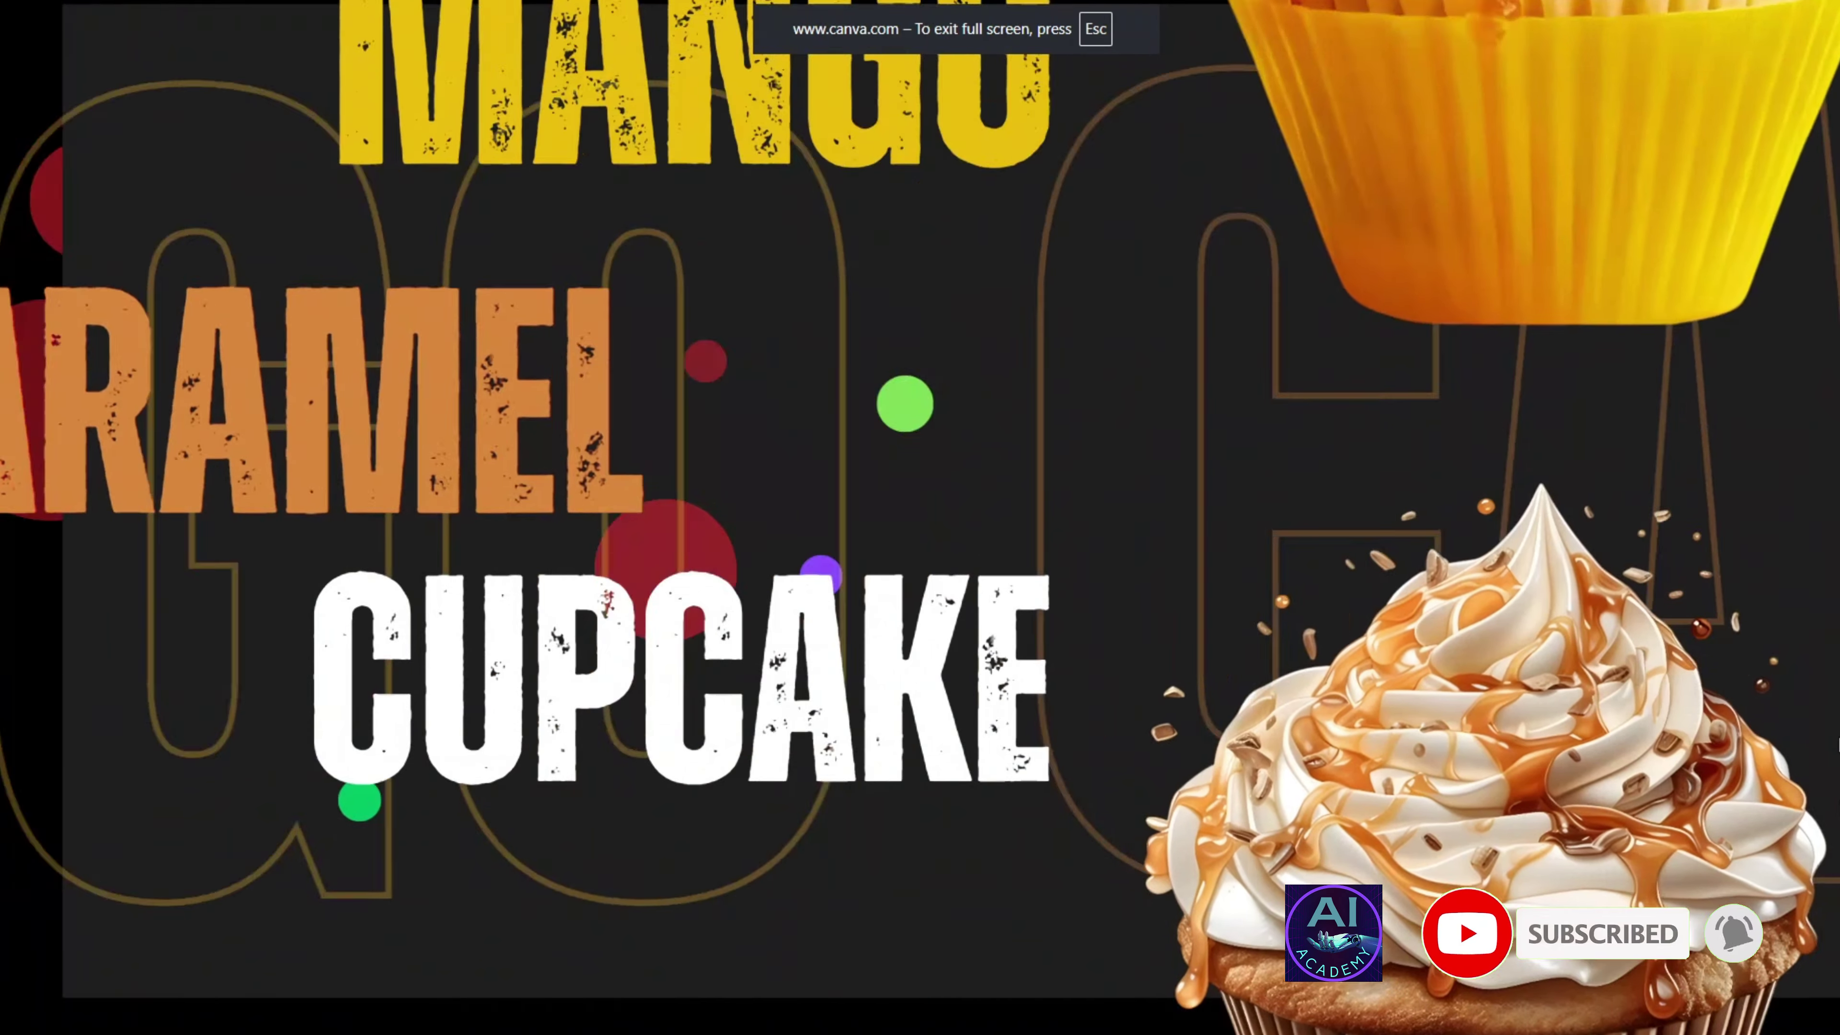